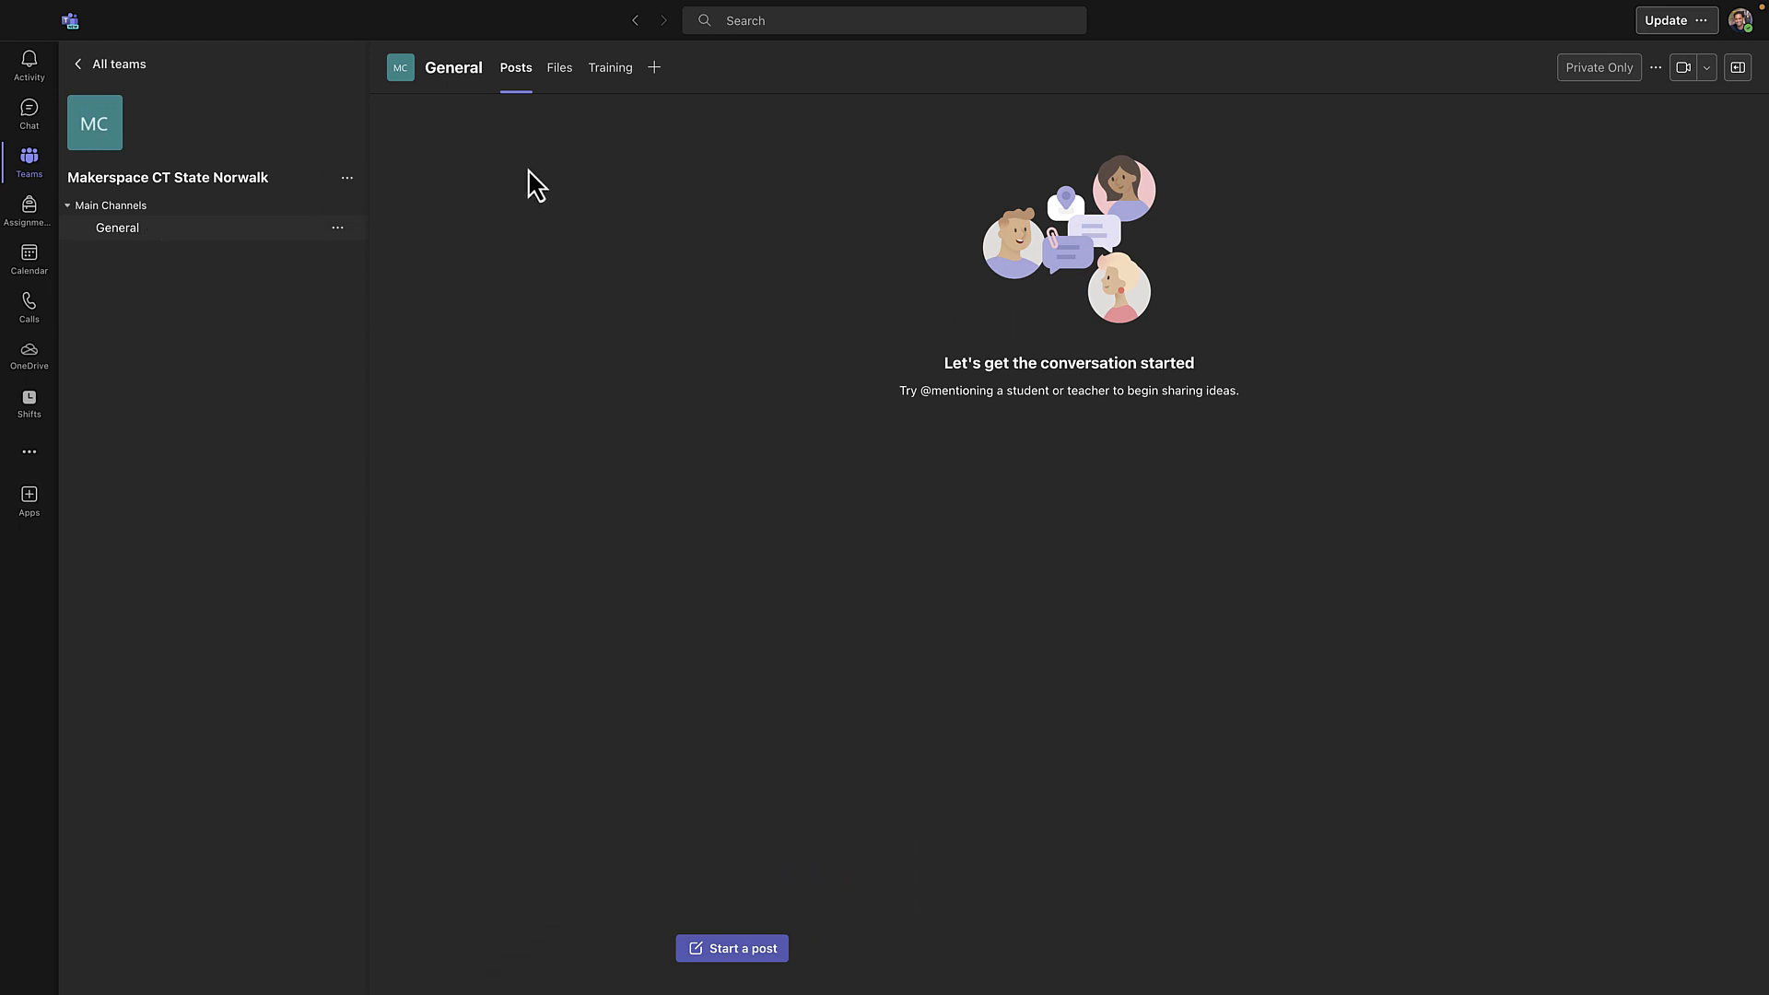
Download Name Tag.ai from the Laser Resources folder in the General channel's files
click(560, 70)
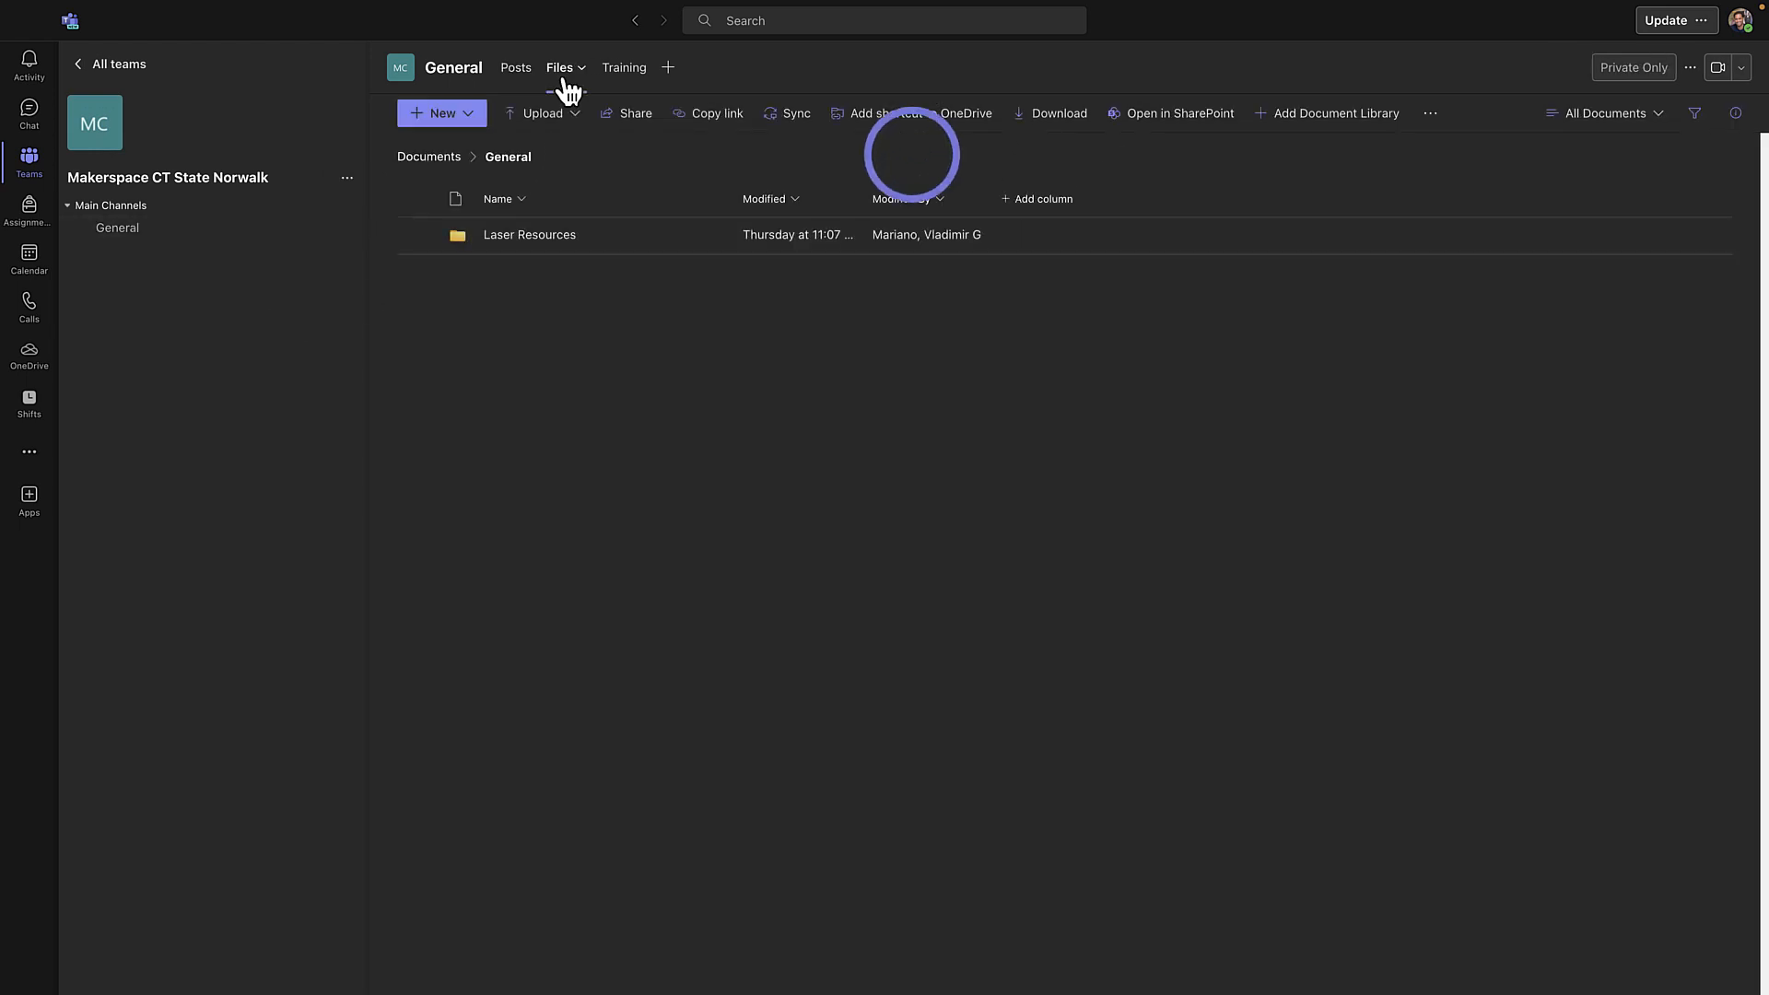
click(553, 242)
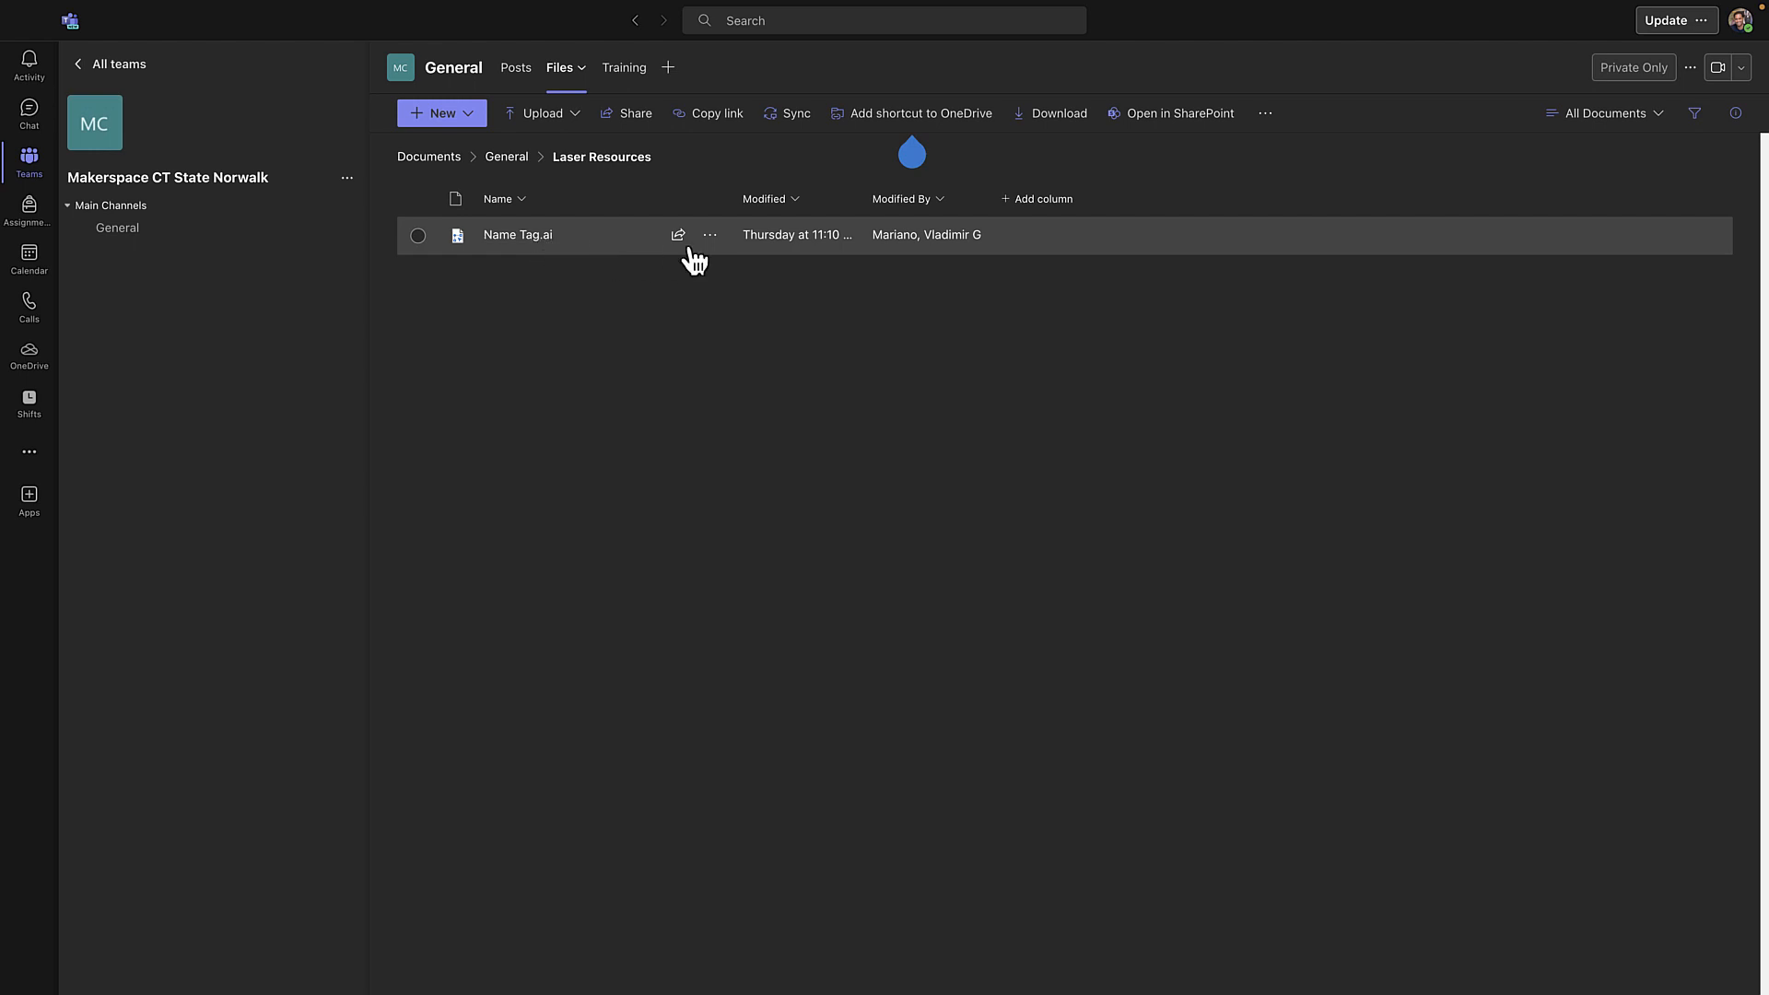
click(721, 239)
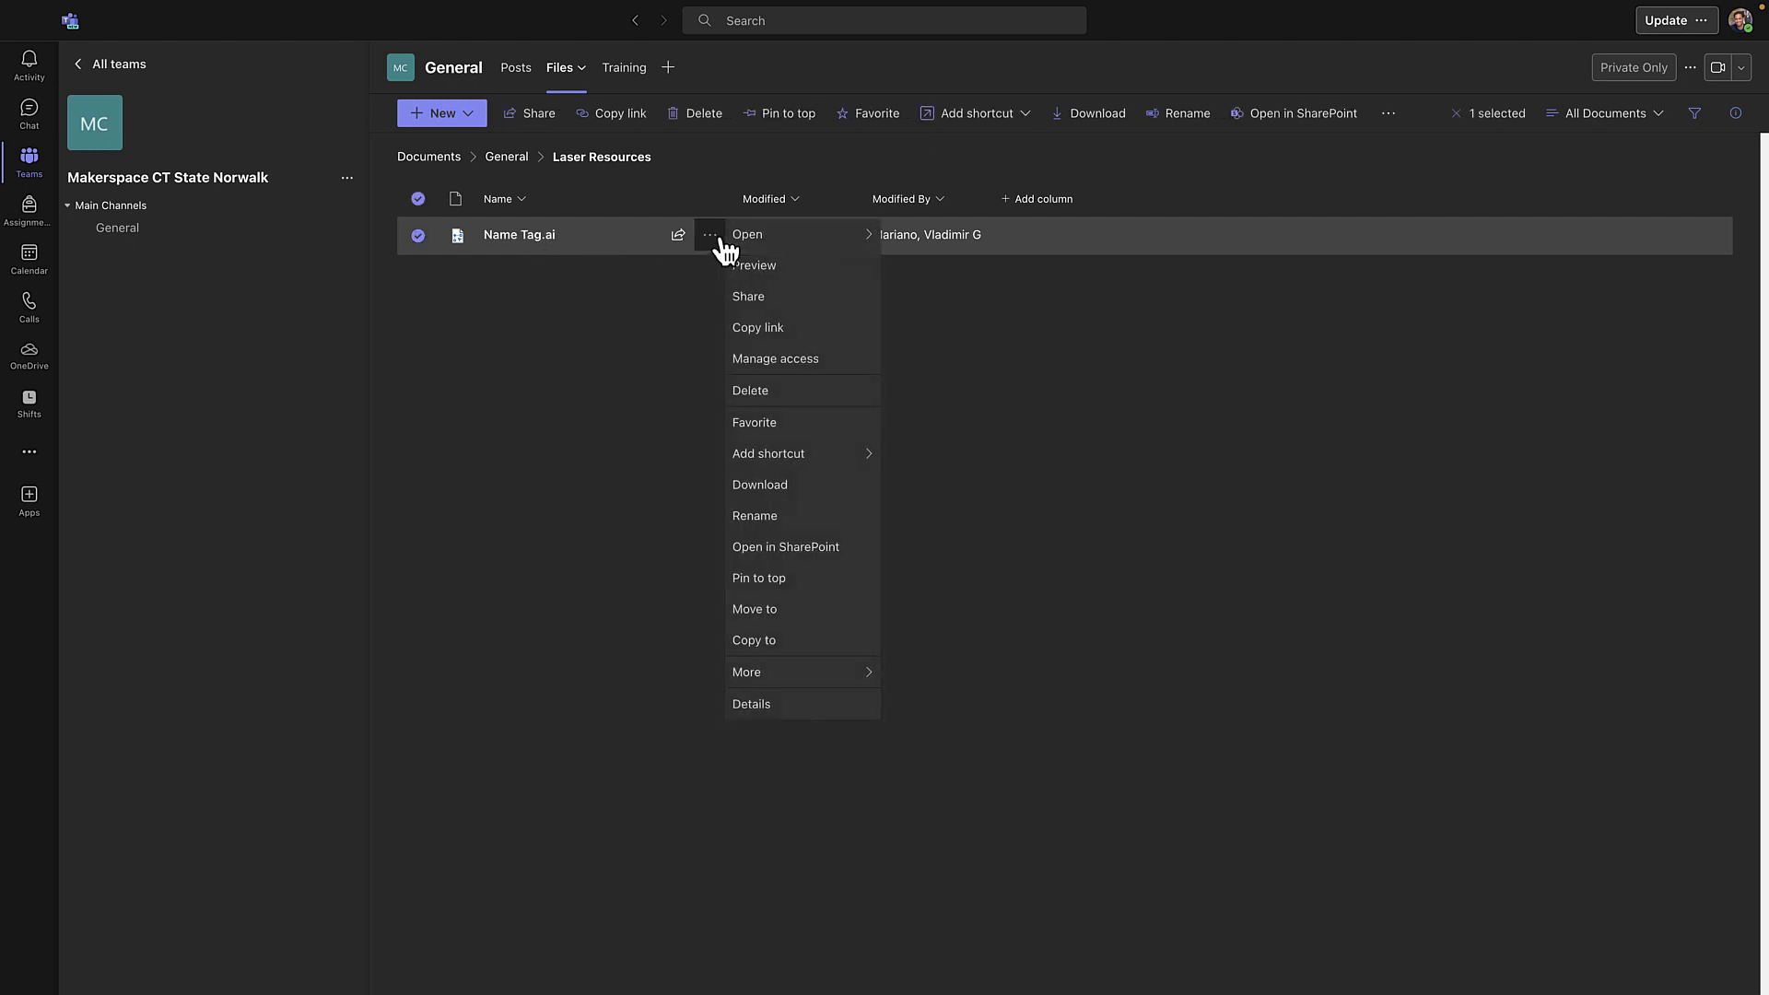
click(814, 505)
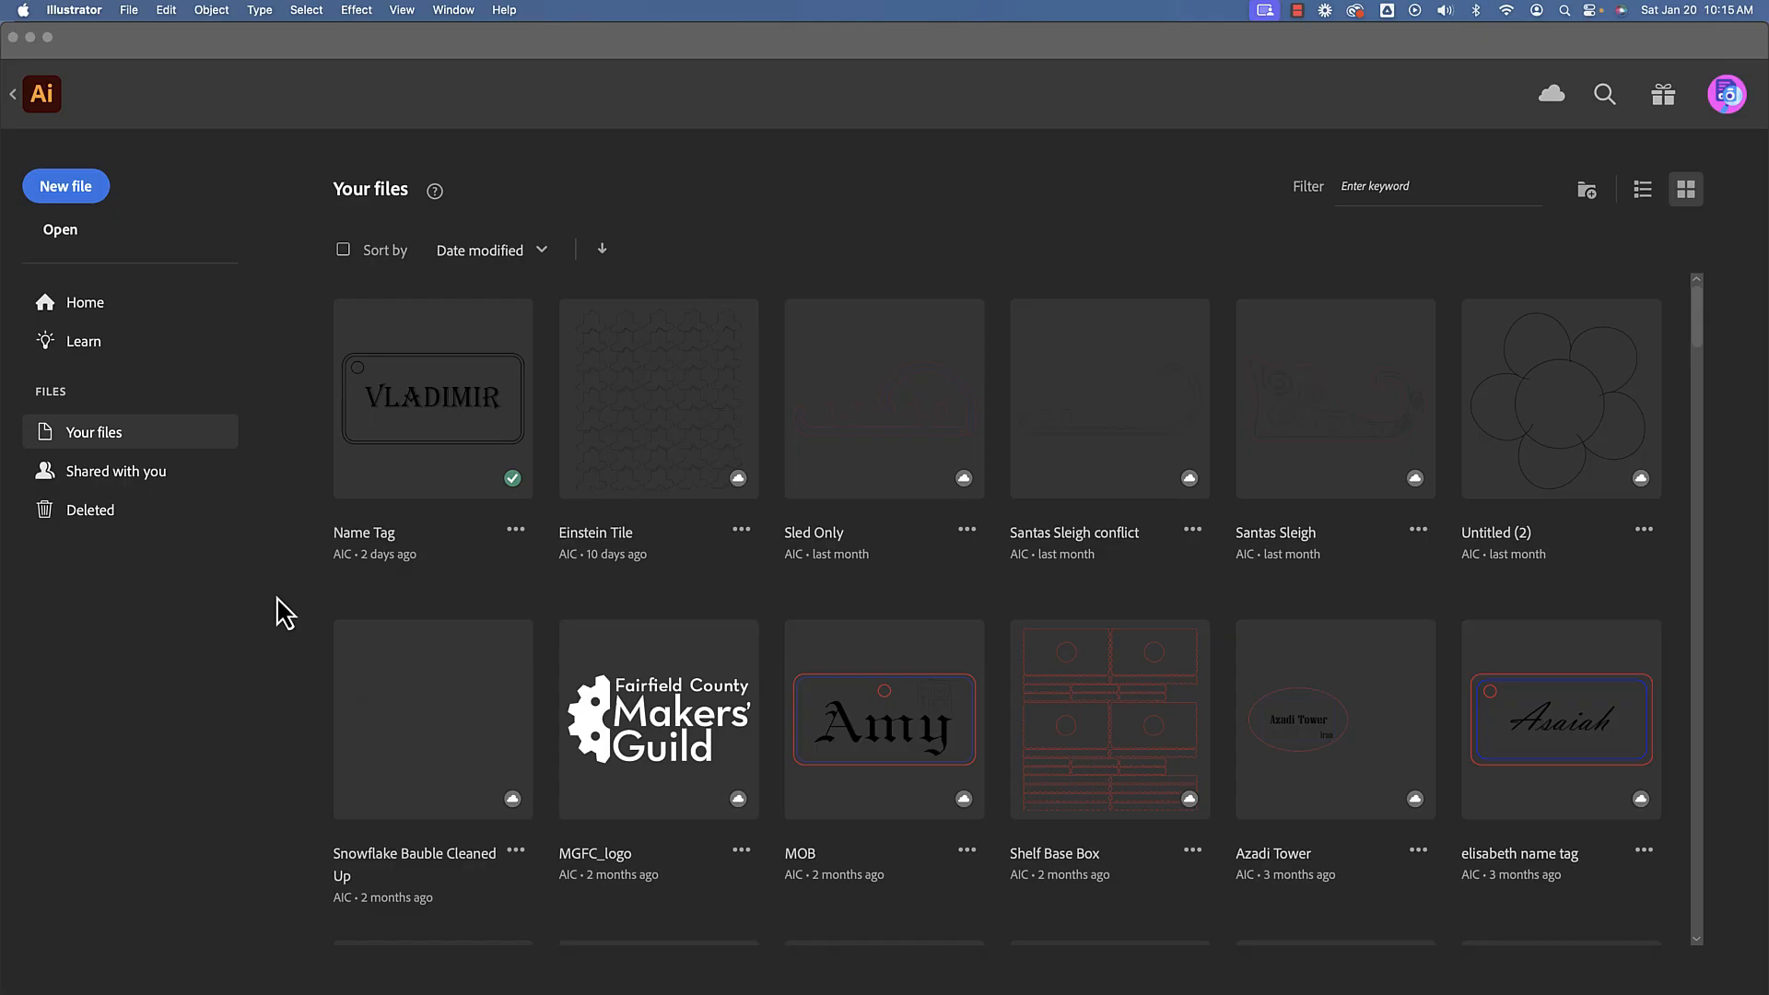
Switch to Illustrator and open Name Tag.ai from the Downloads folder
click(61, 231)
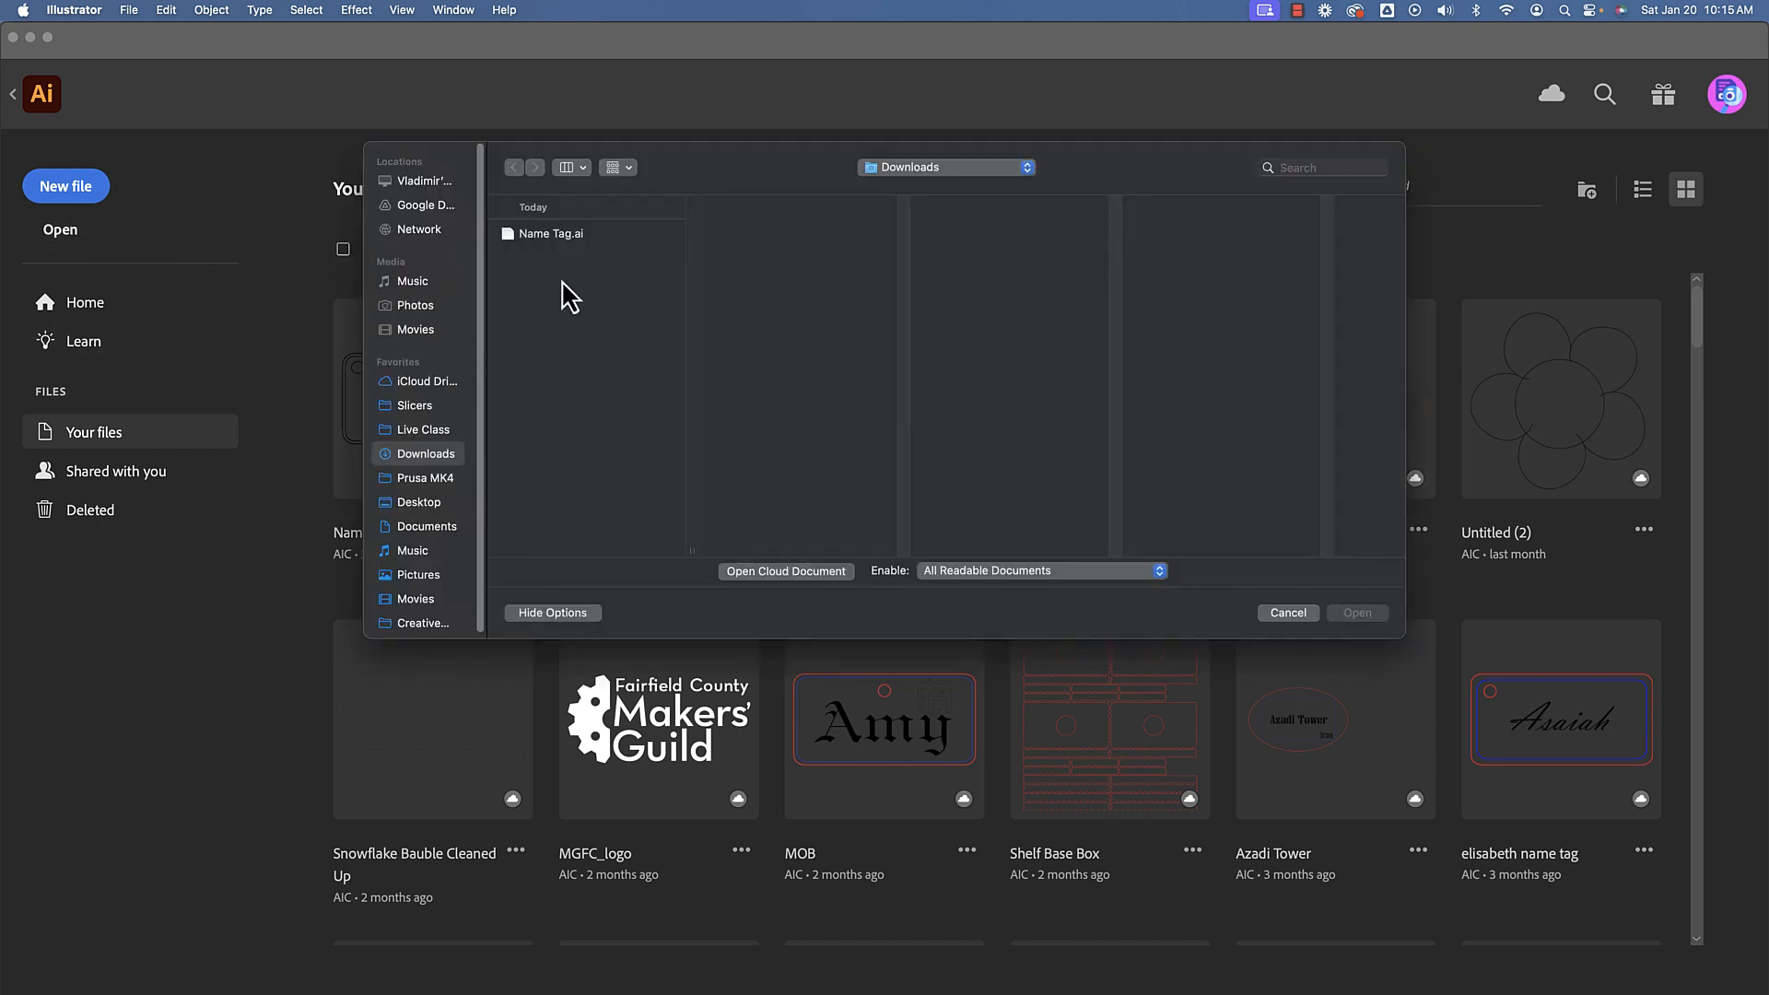
click(583, 238)
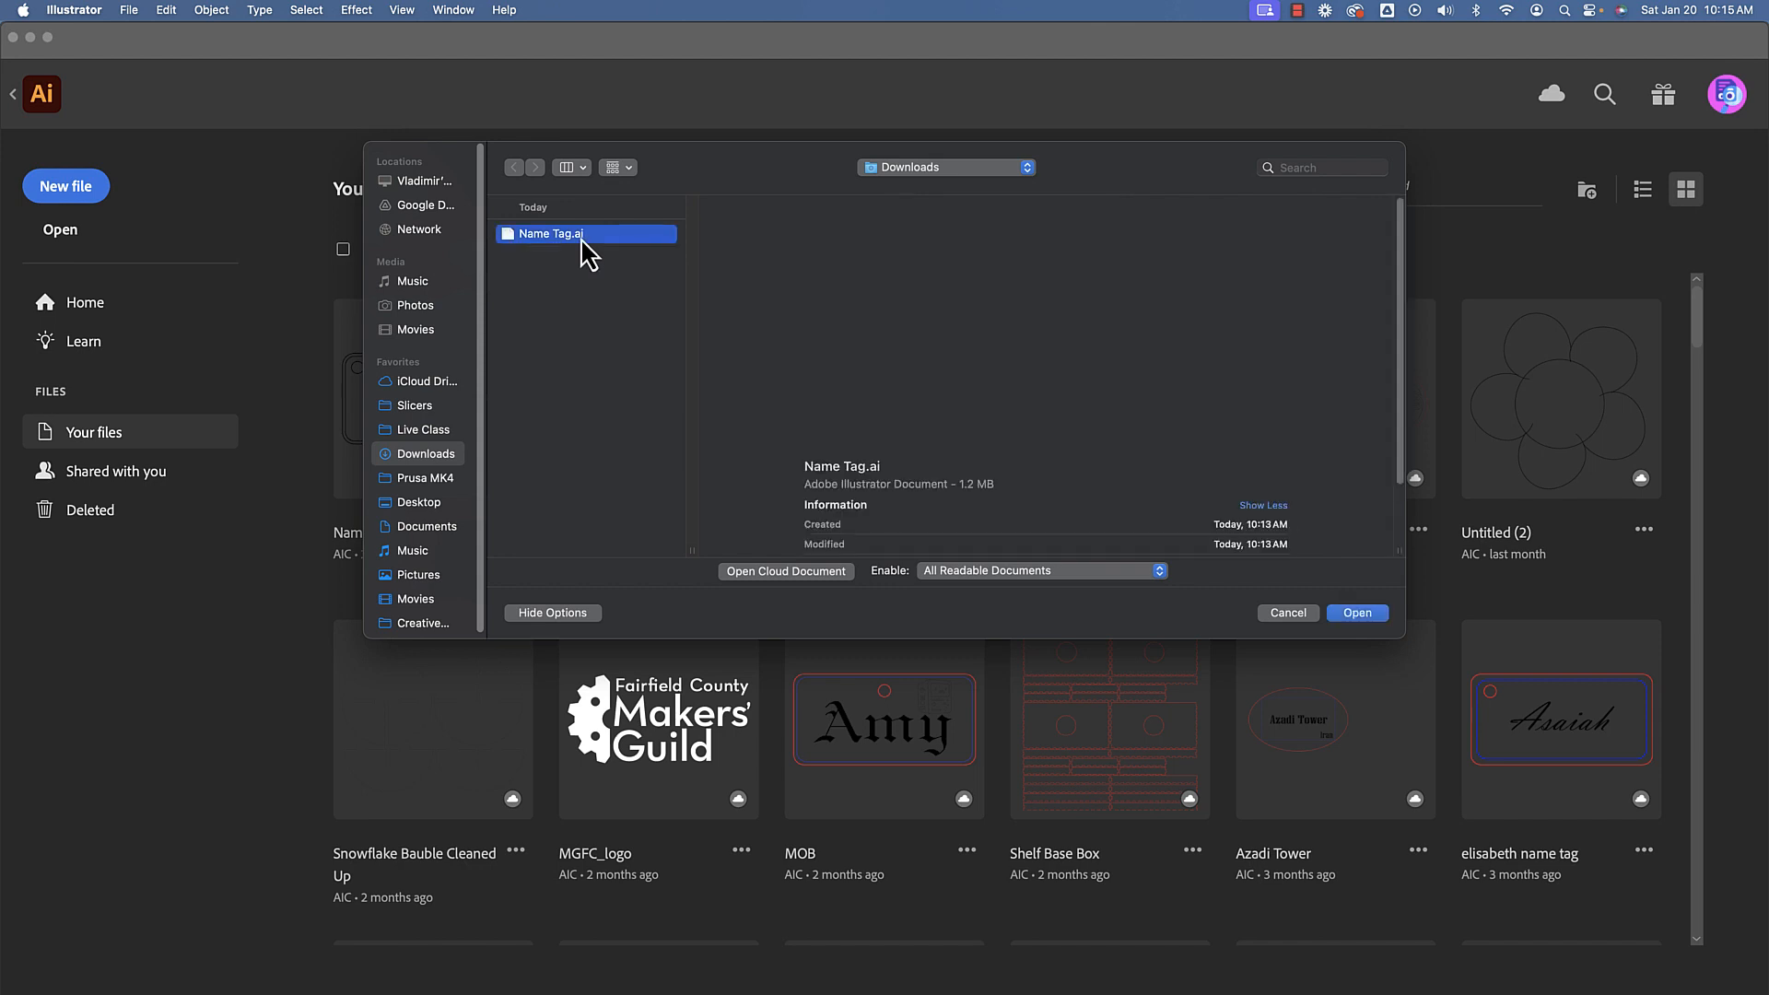
click(1355, 621)
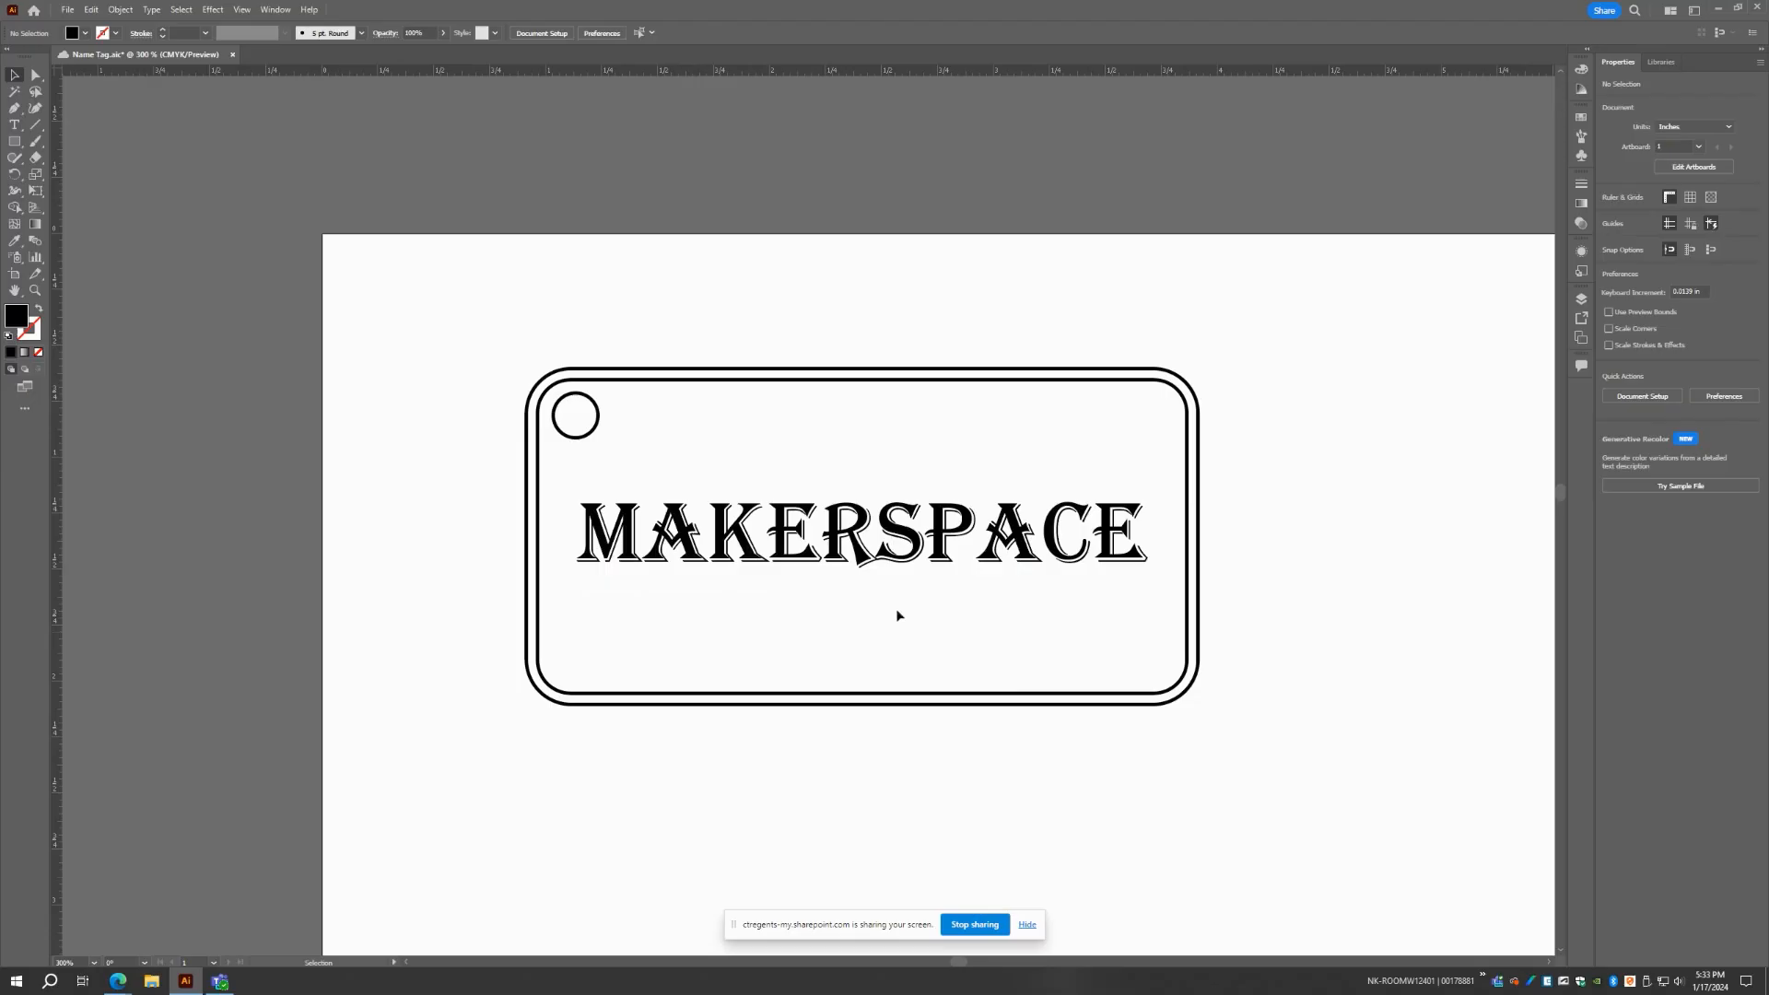
Replace the MAKERSPACE text on the name tag with the person's first name
double_click(778, 543)
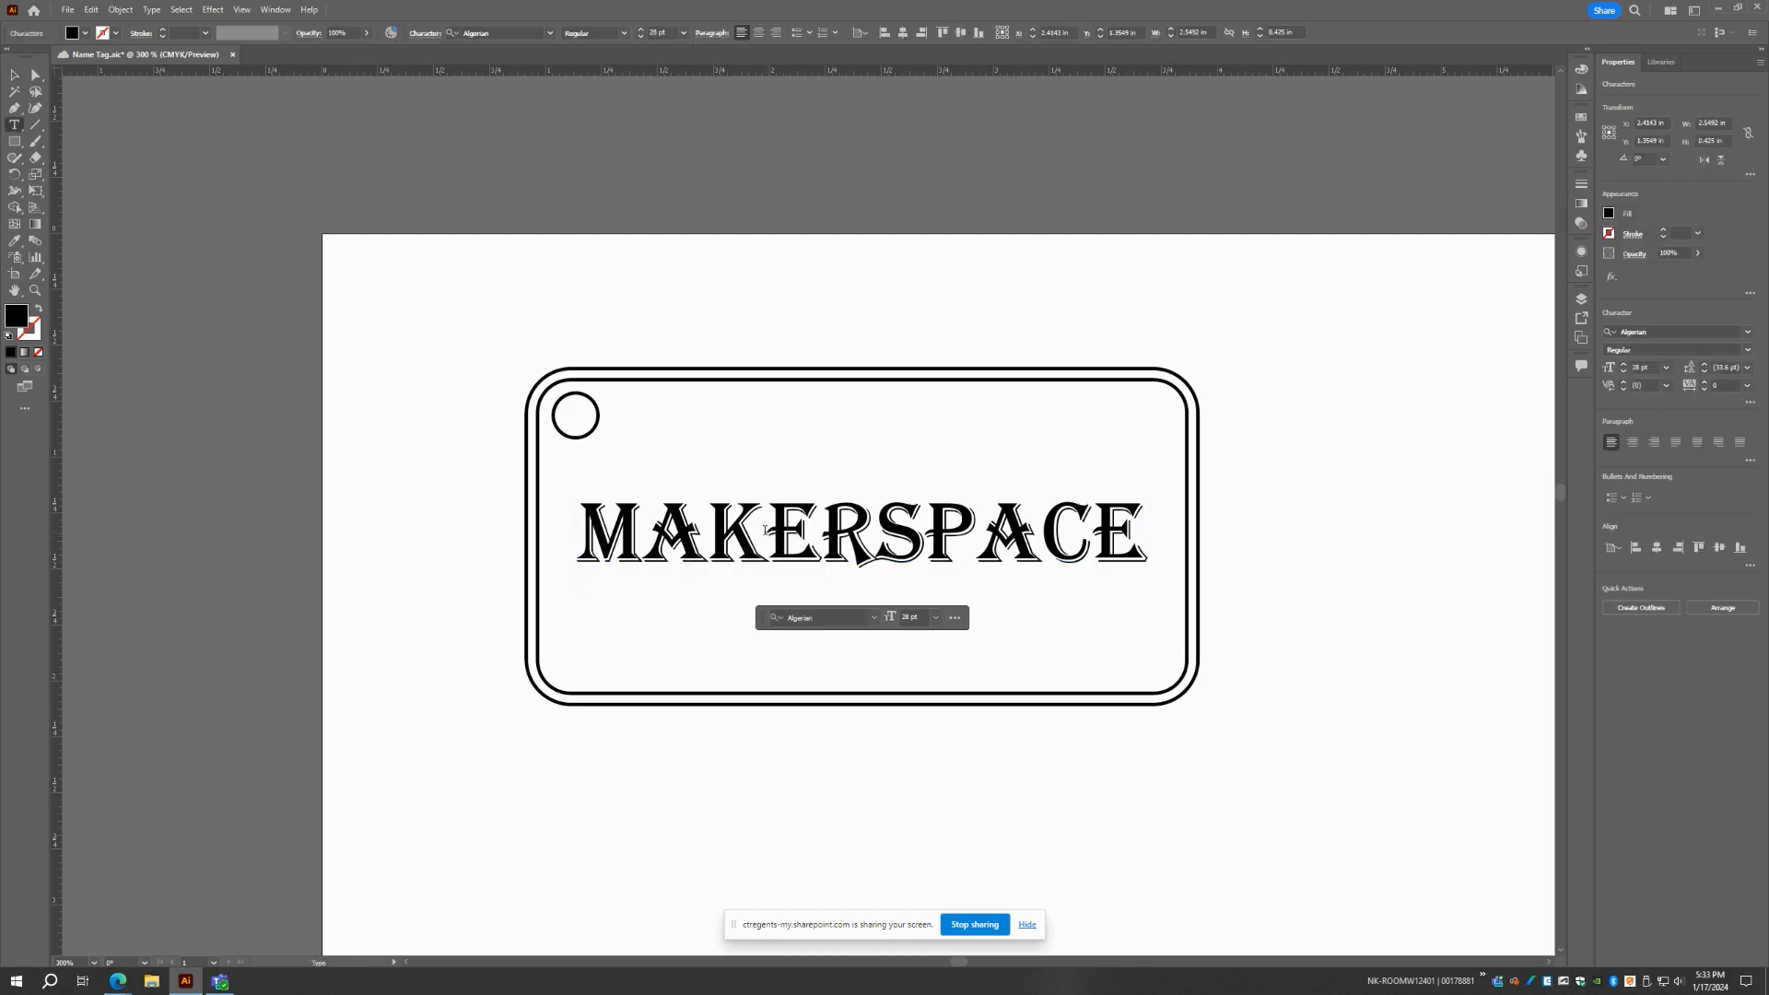
key(ctrl+a)
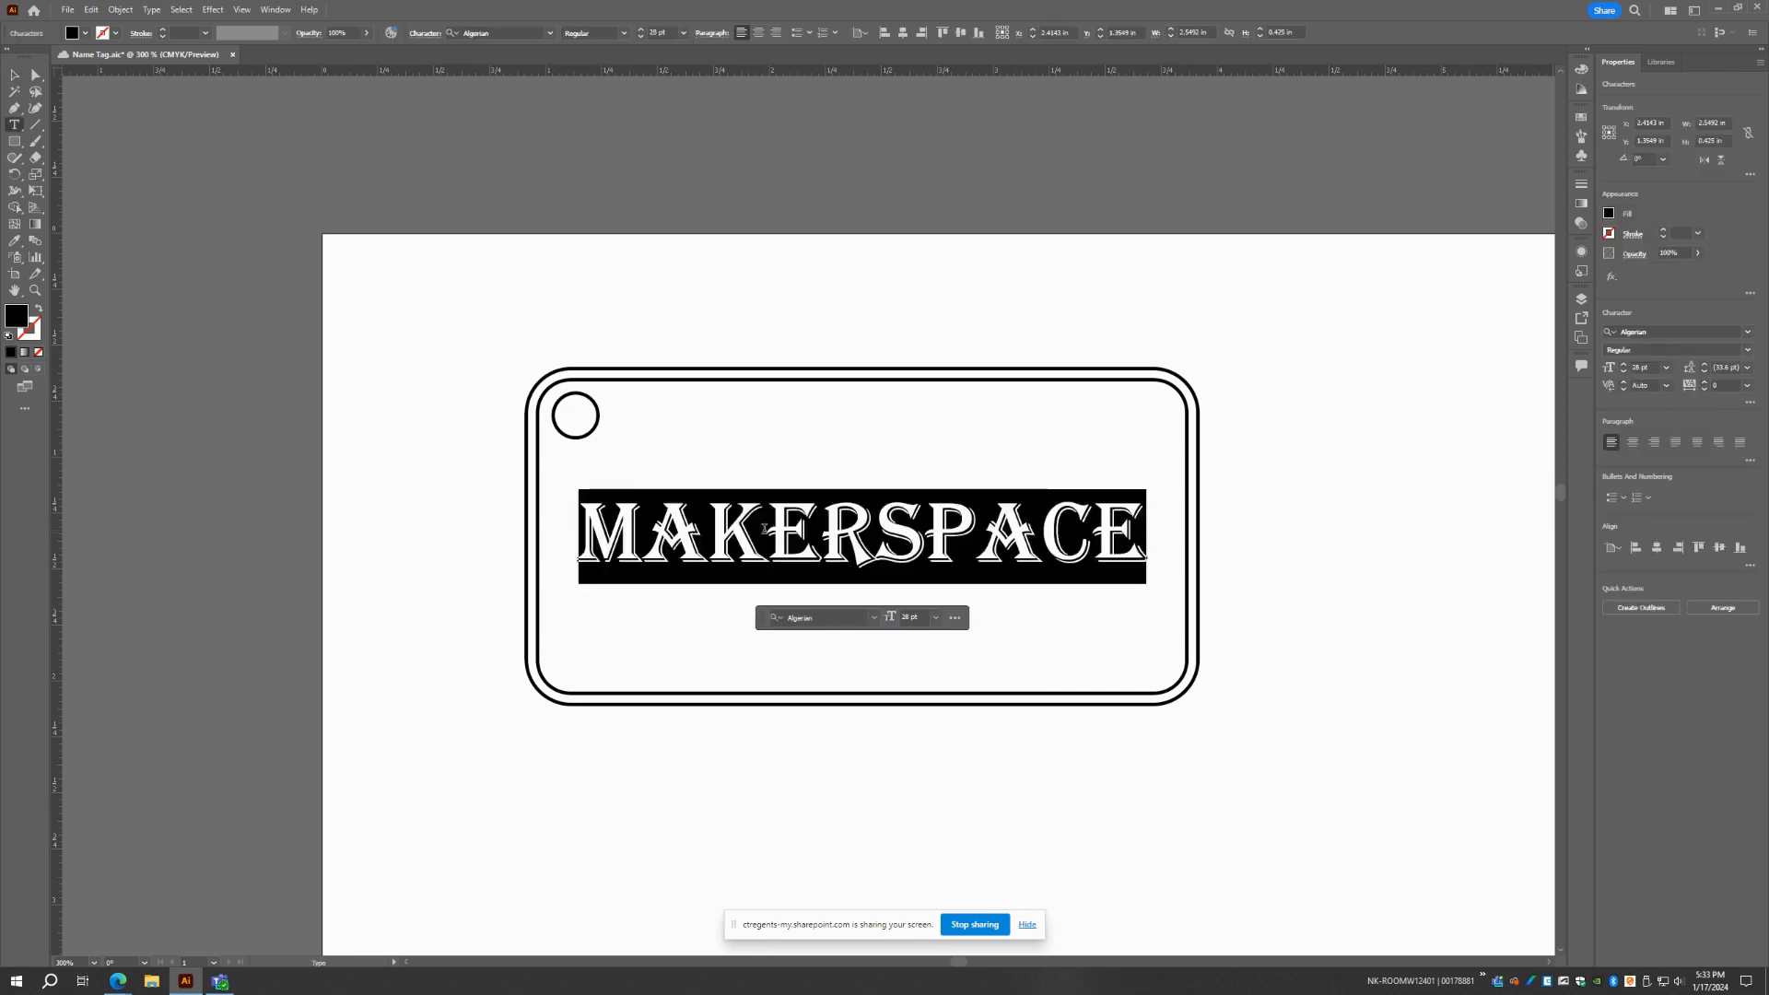
text(VLADIMIR)
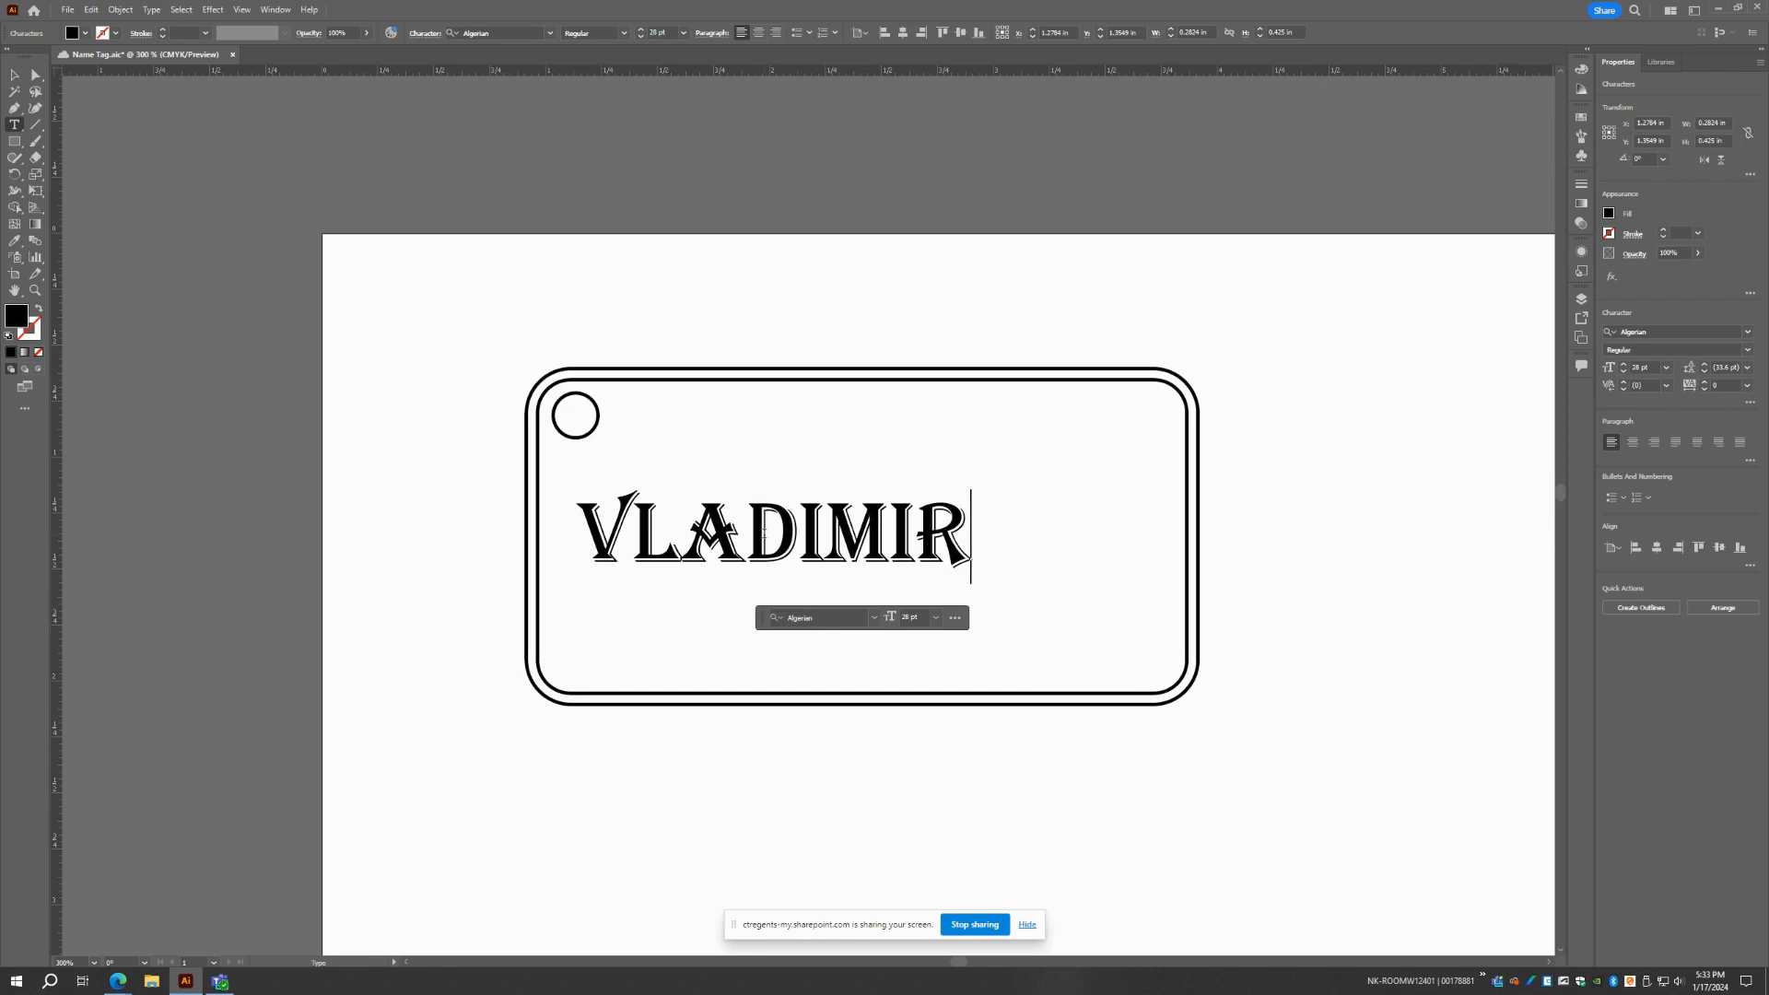
Try font sizes of 48 pt and 32 pt on the name, and settle on 36 pt
double_click(778, 537)
click(936, 617)
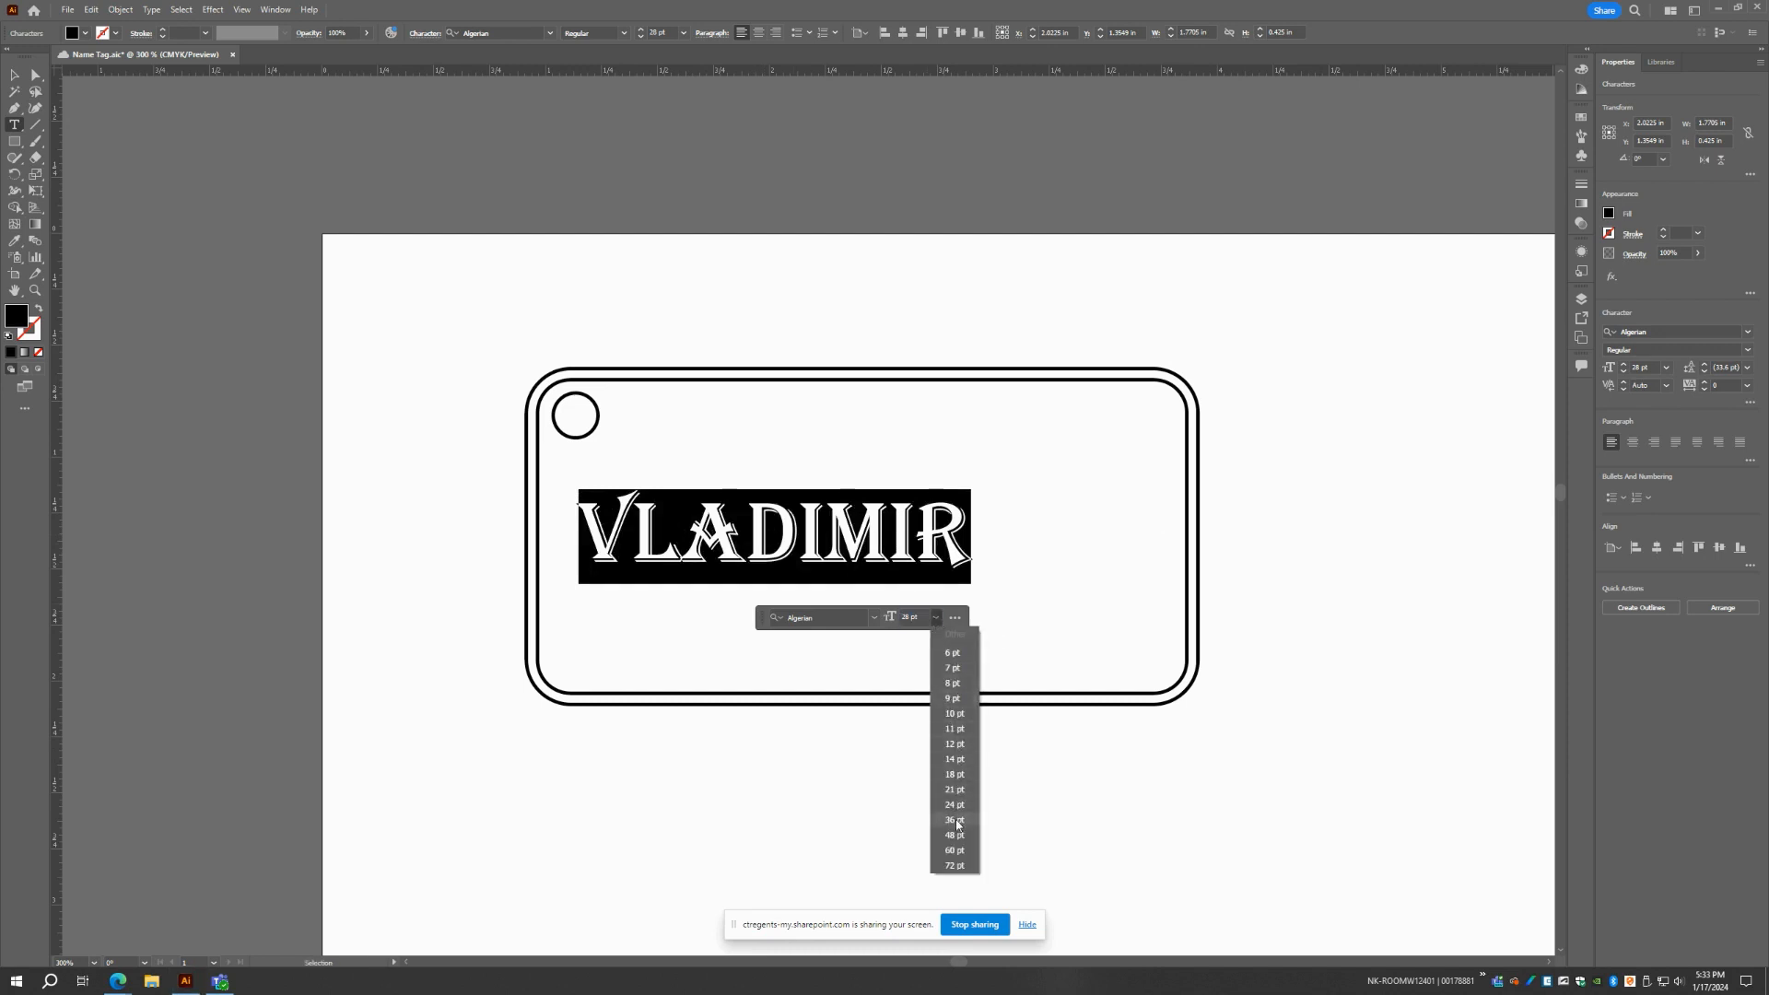
click(956, 820)
click(936, 617)
click(955, 835)
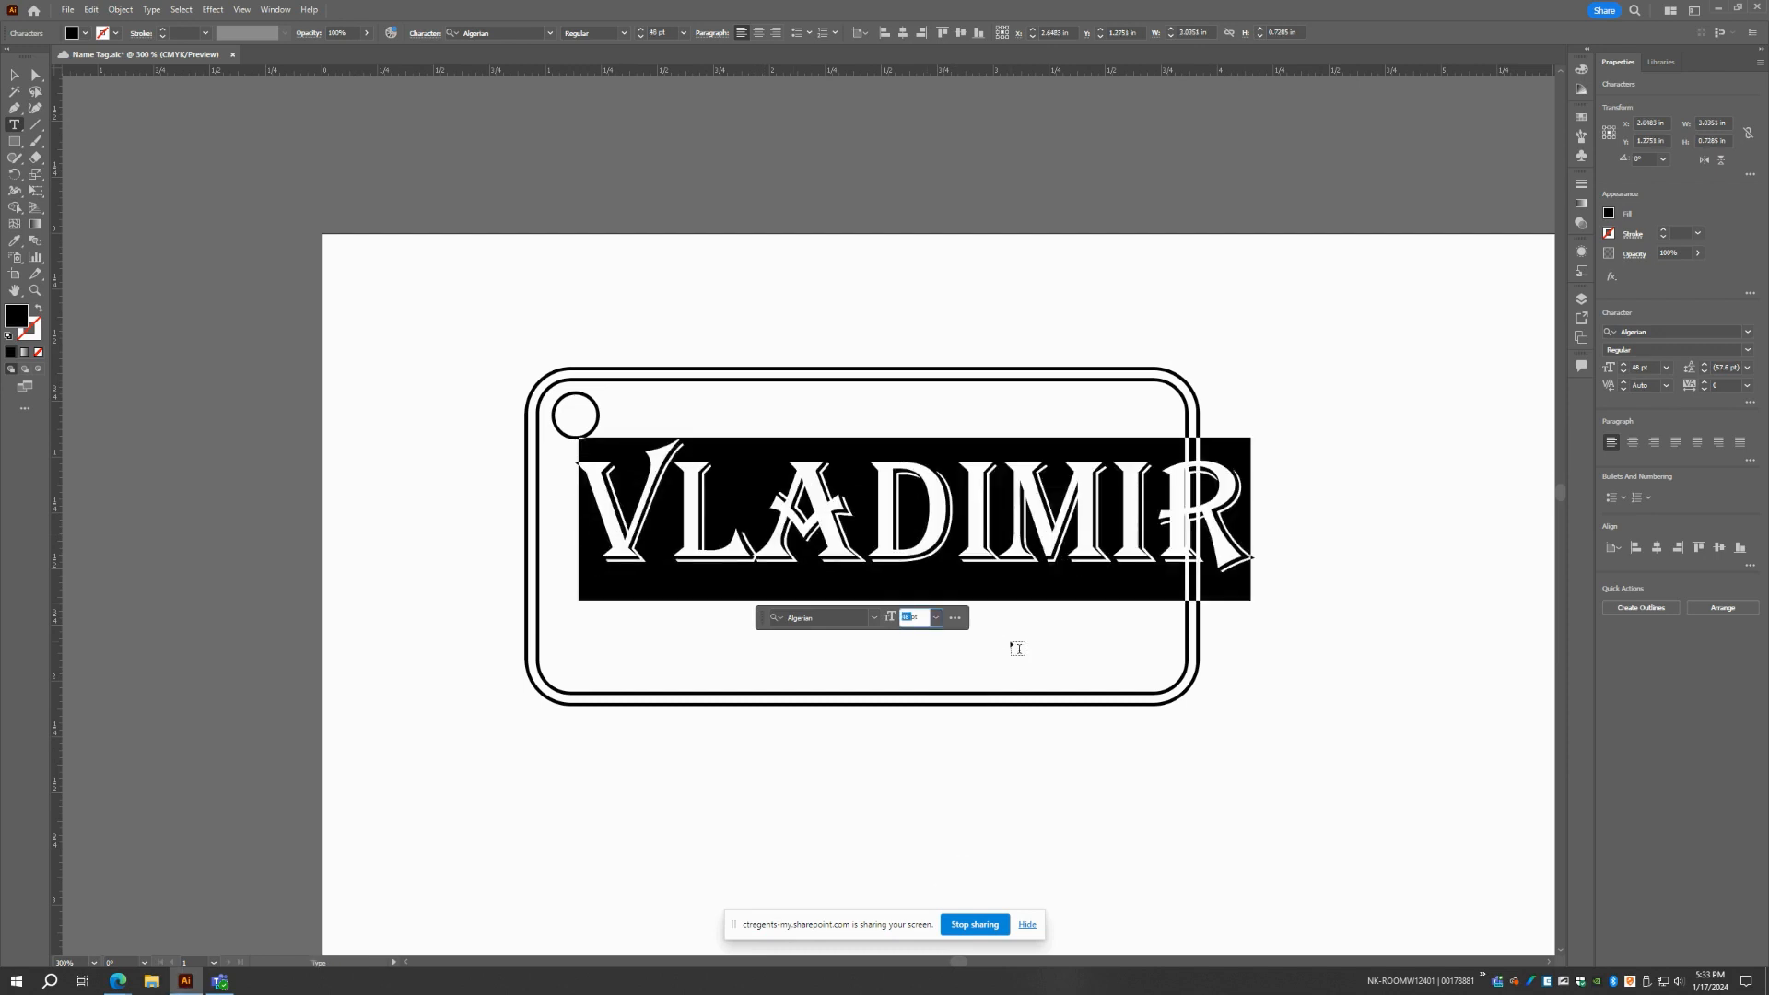
text(32)
key(Return)
click(919, 618)
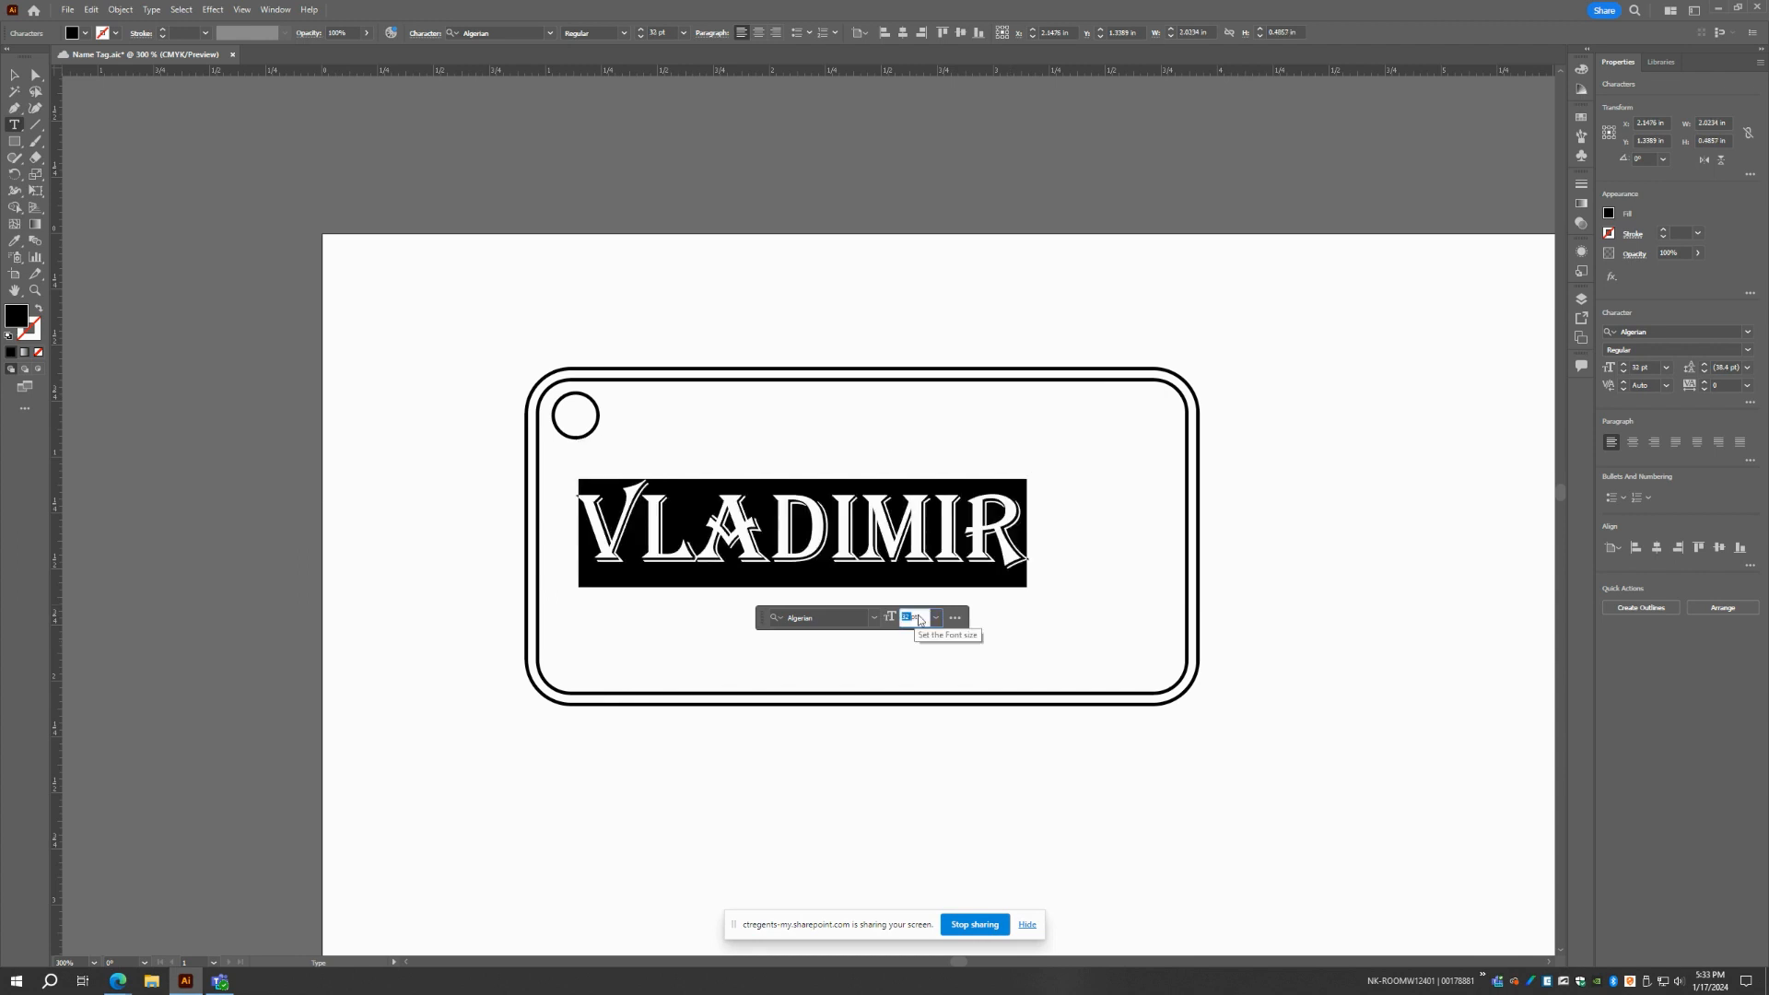
text(36)
key(Return)
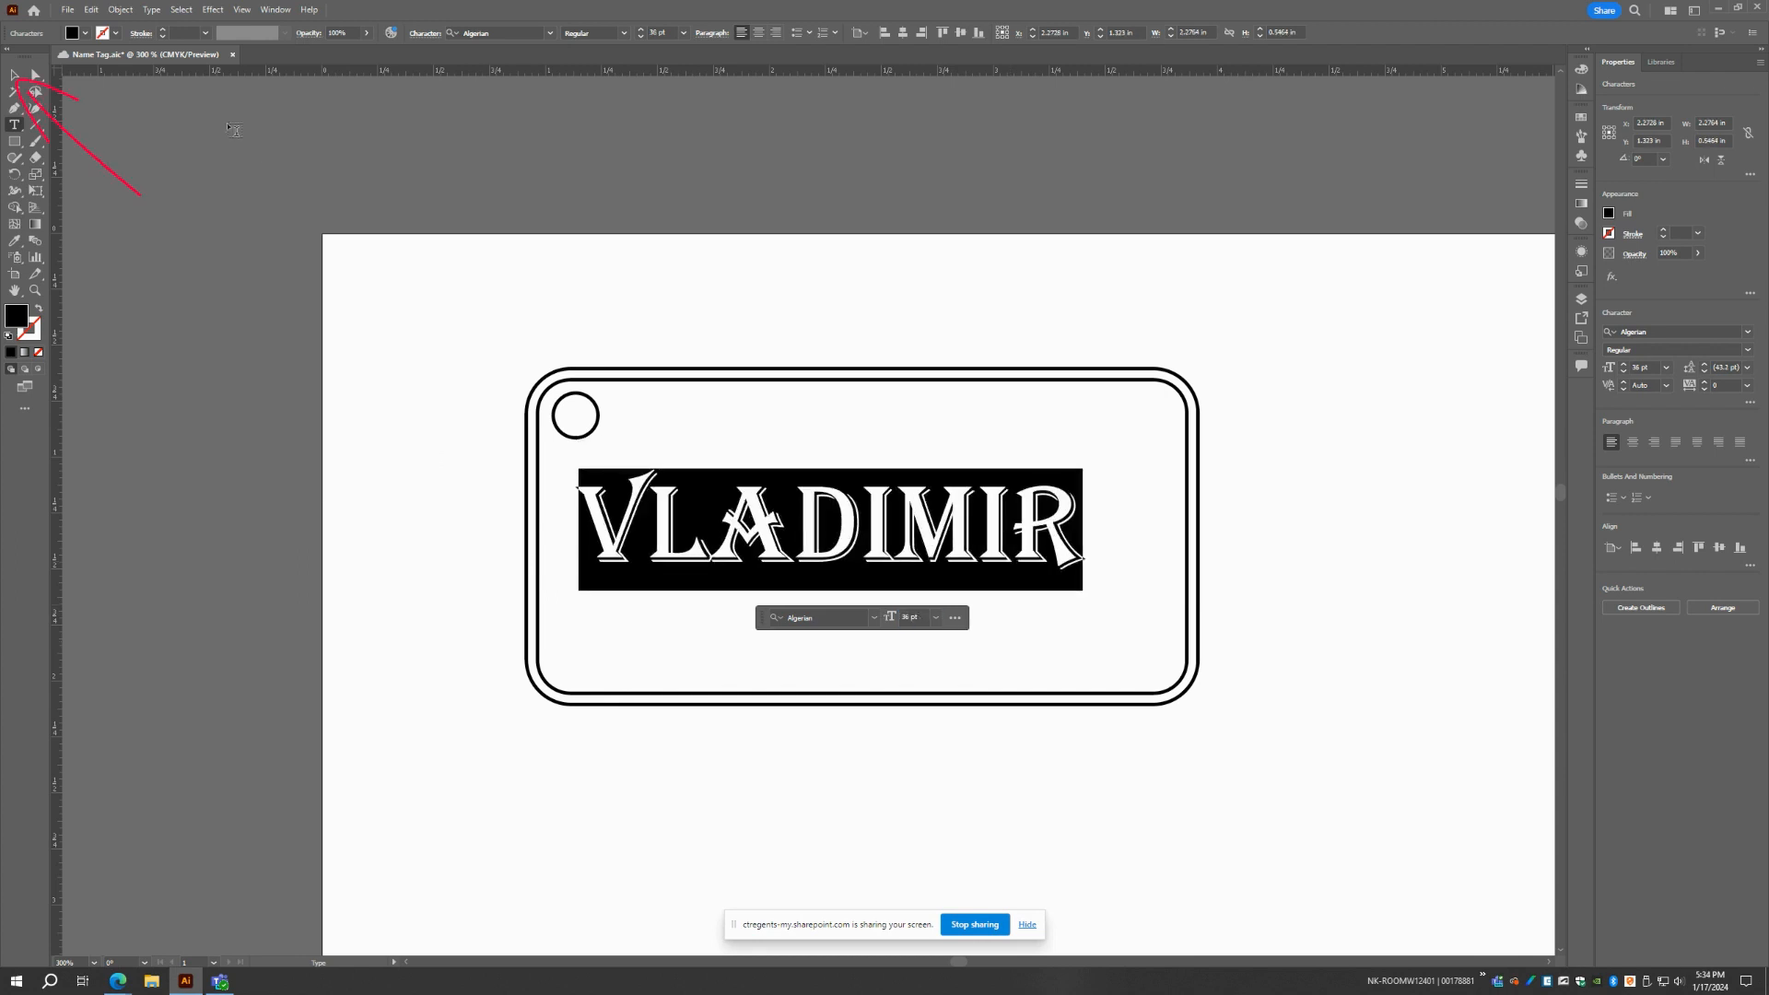
Center the name and the two rounded rectangles on each other horizontally and vertically, leaving out the hole circle
click(15, 77)
click(15, 77)
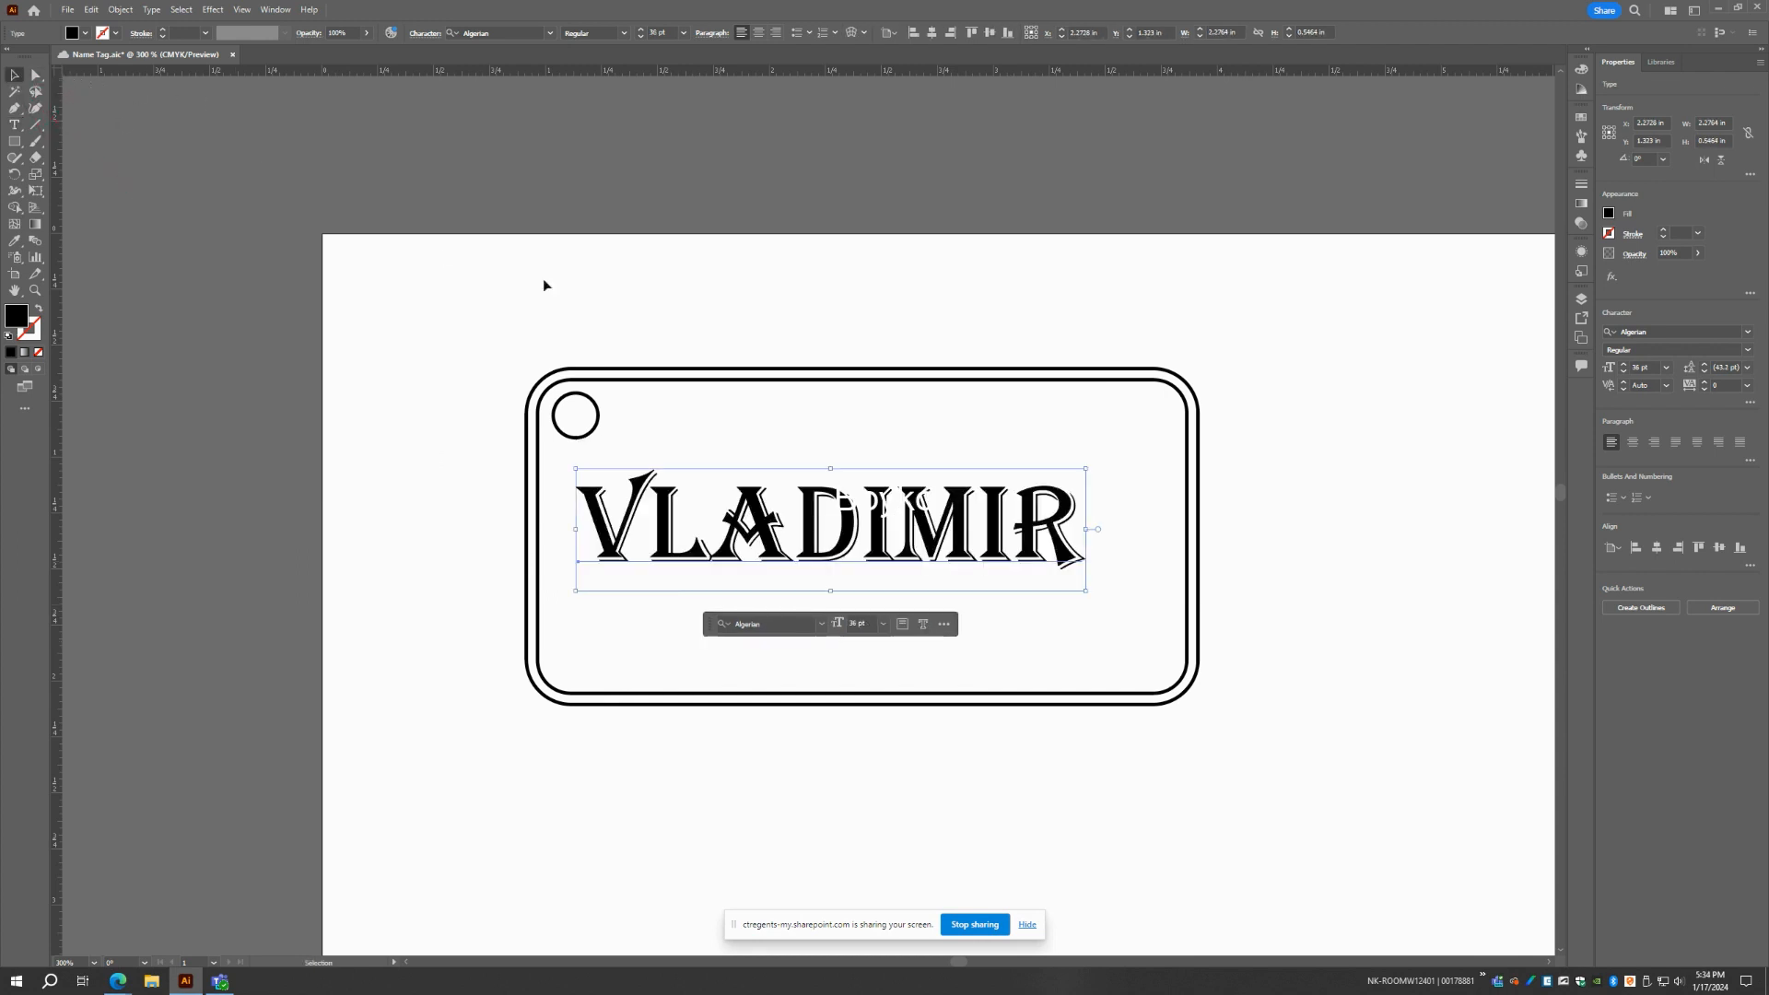
drag(952, 782, 949, 779)
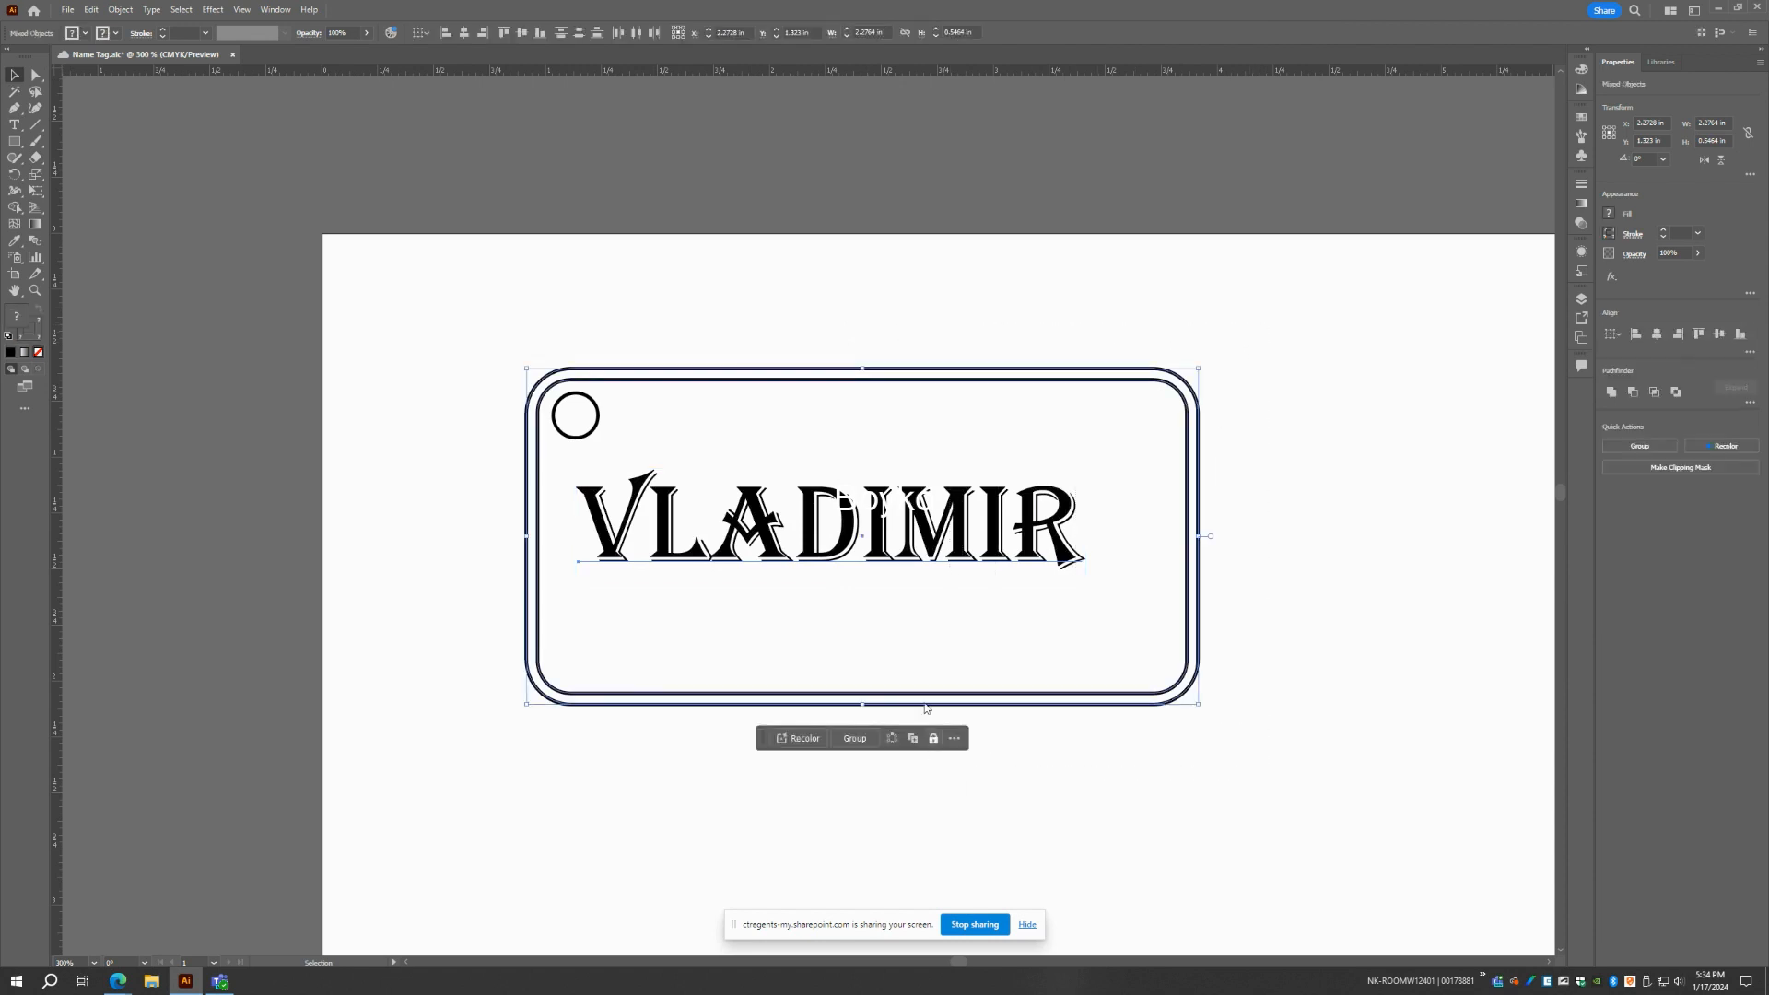
click(463, 33)
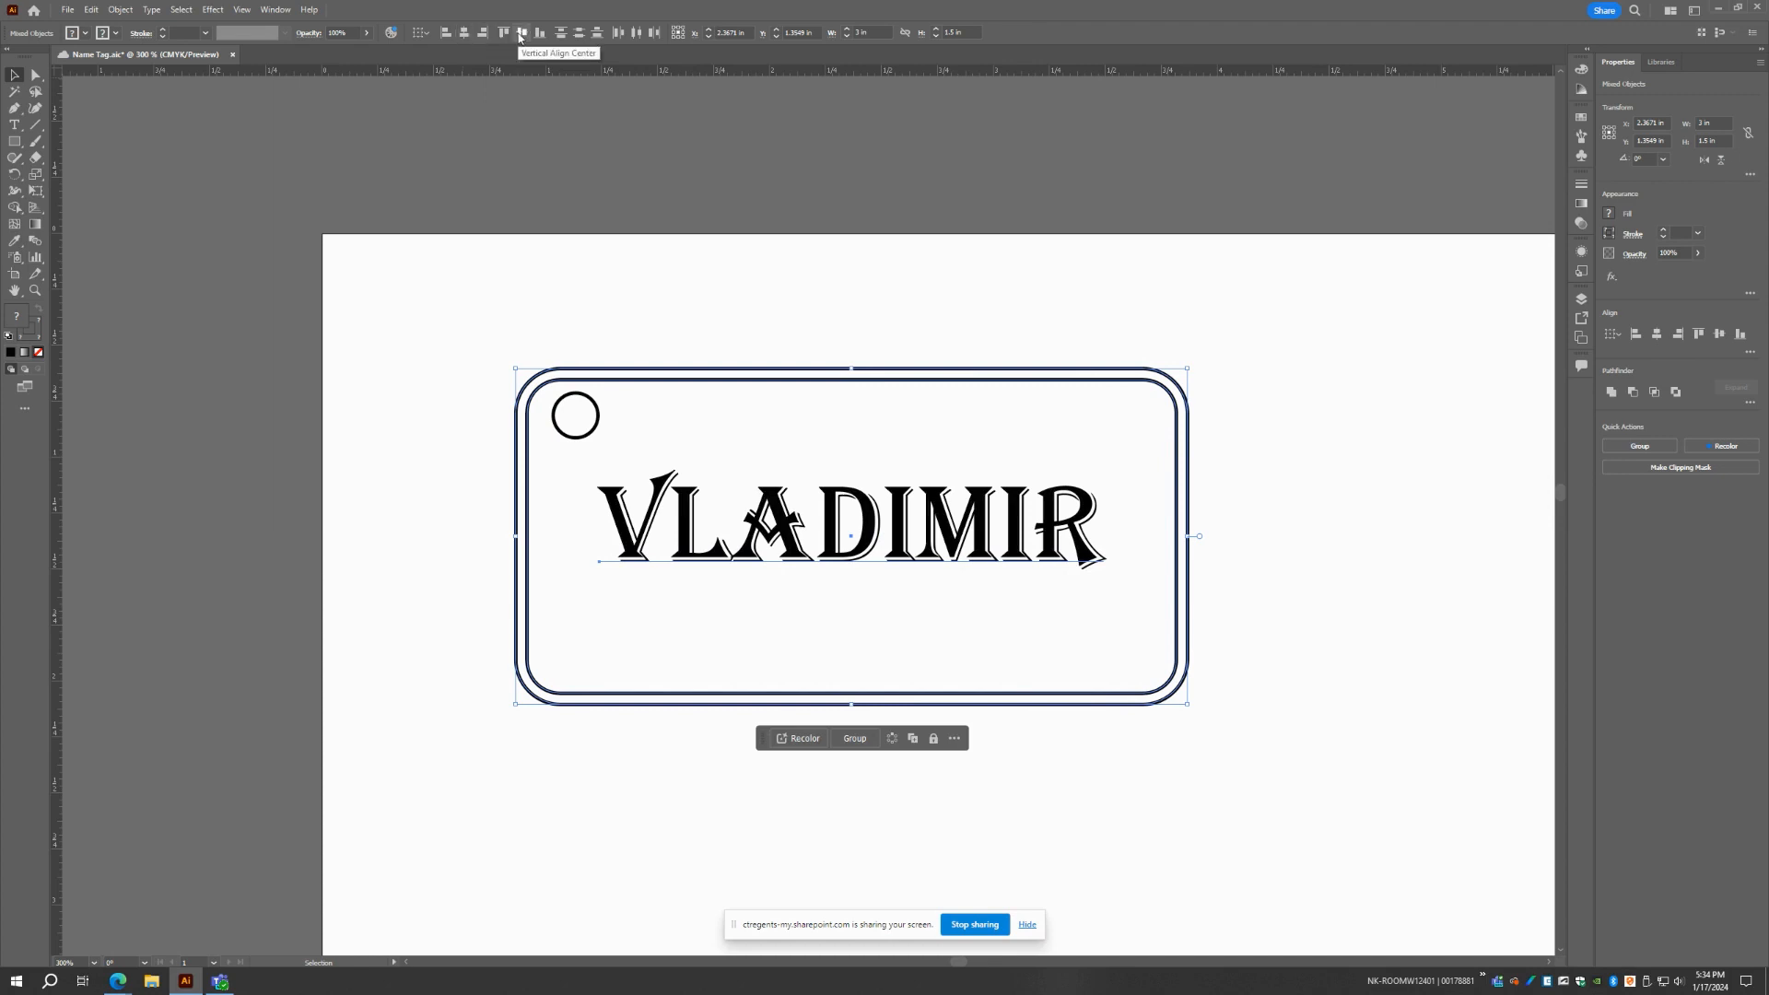
click(522, 35)
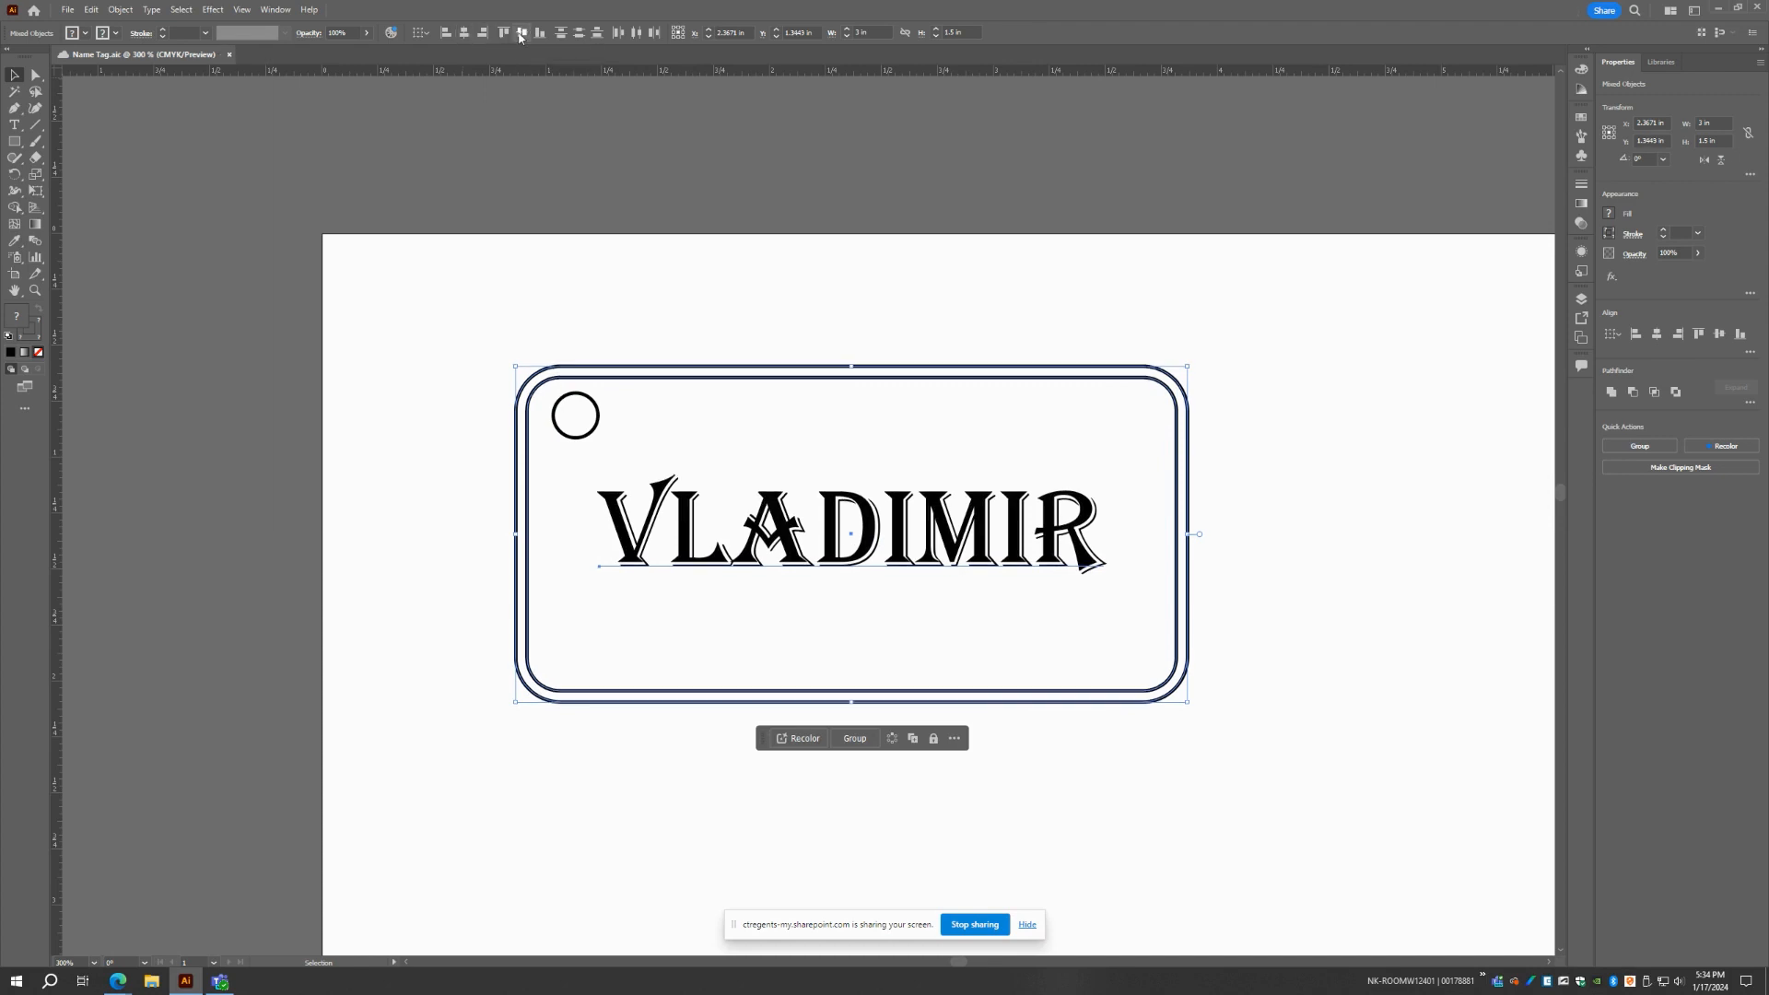
click(507, 282)
Reposition the hole circle in the tag's upper-left corner to about X 1.12 in, Y 0.83 in
scroll(572, 451, up, 1)
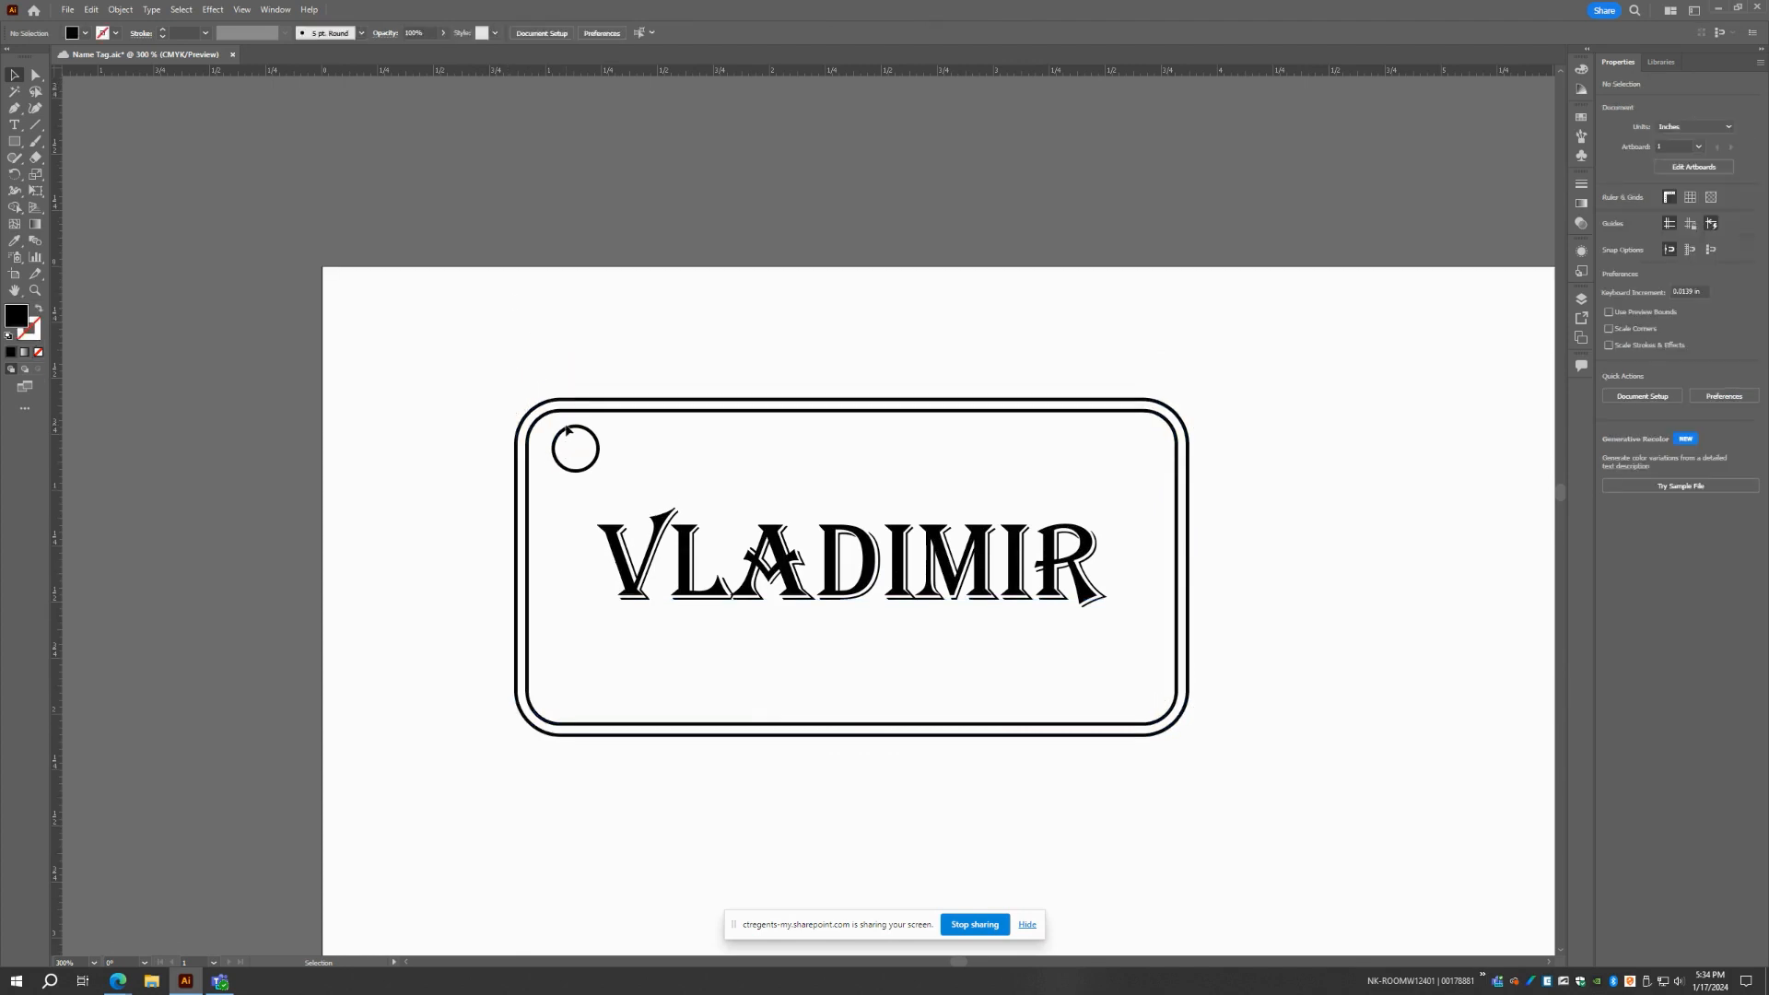
scroll(571, 450, down, 1)
scroll(573, 420, up, 2)
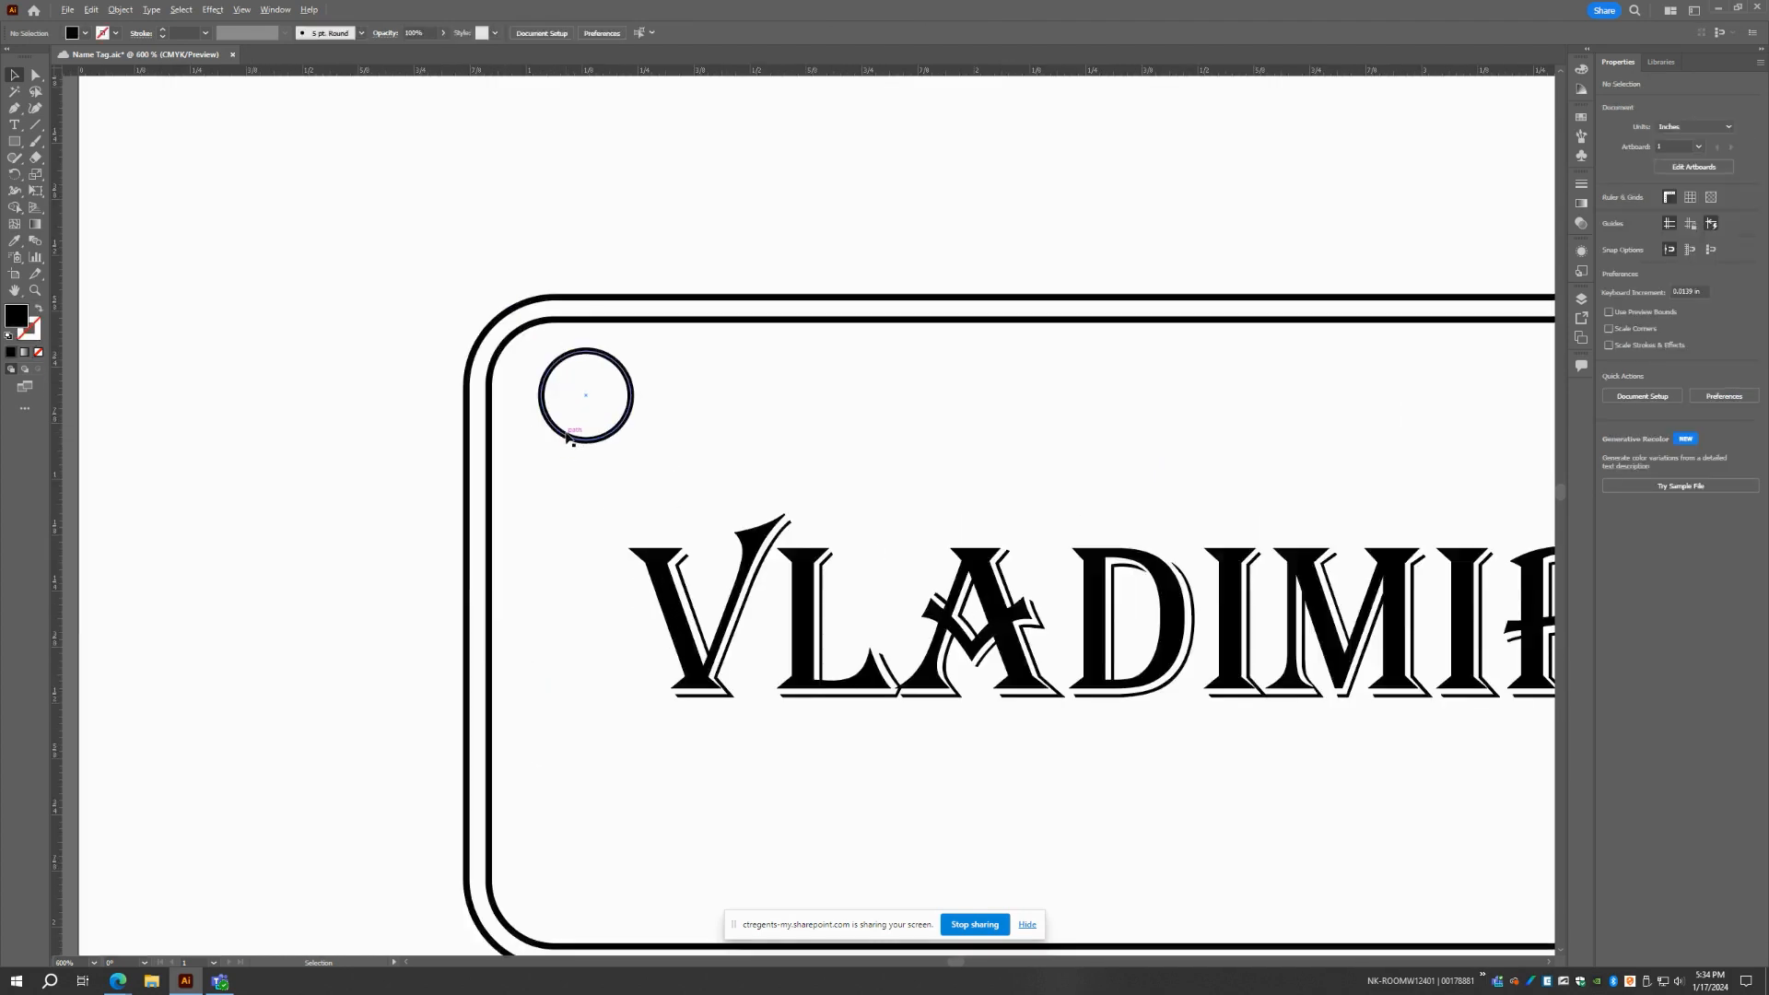
click(592, 369)
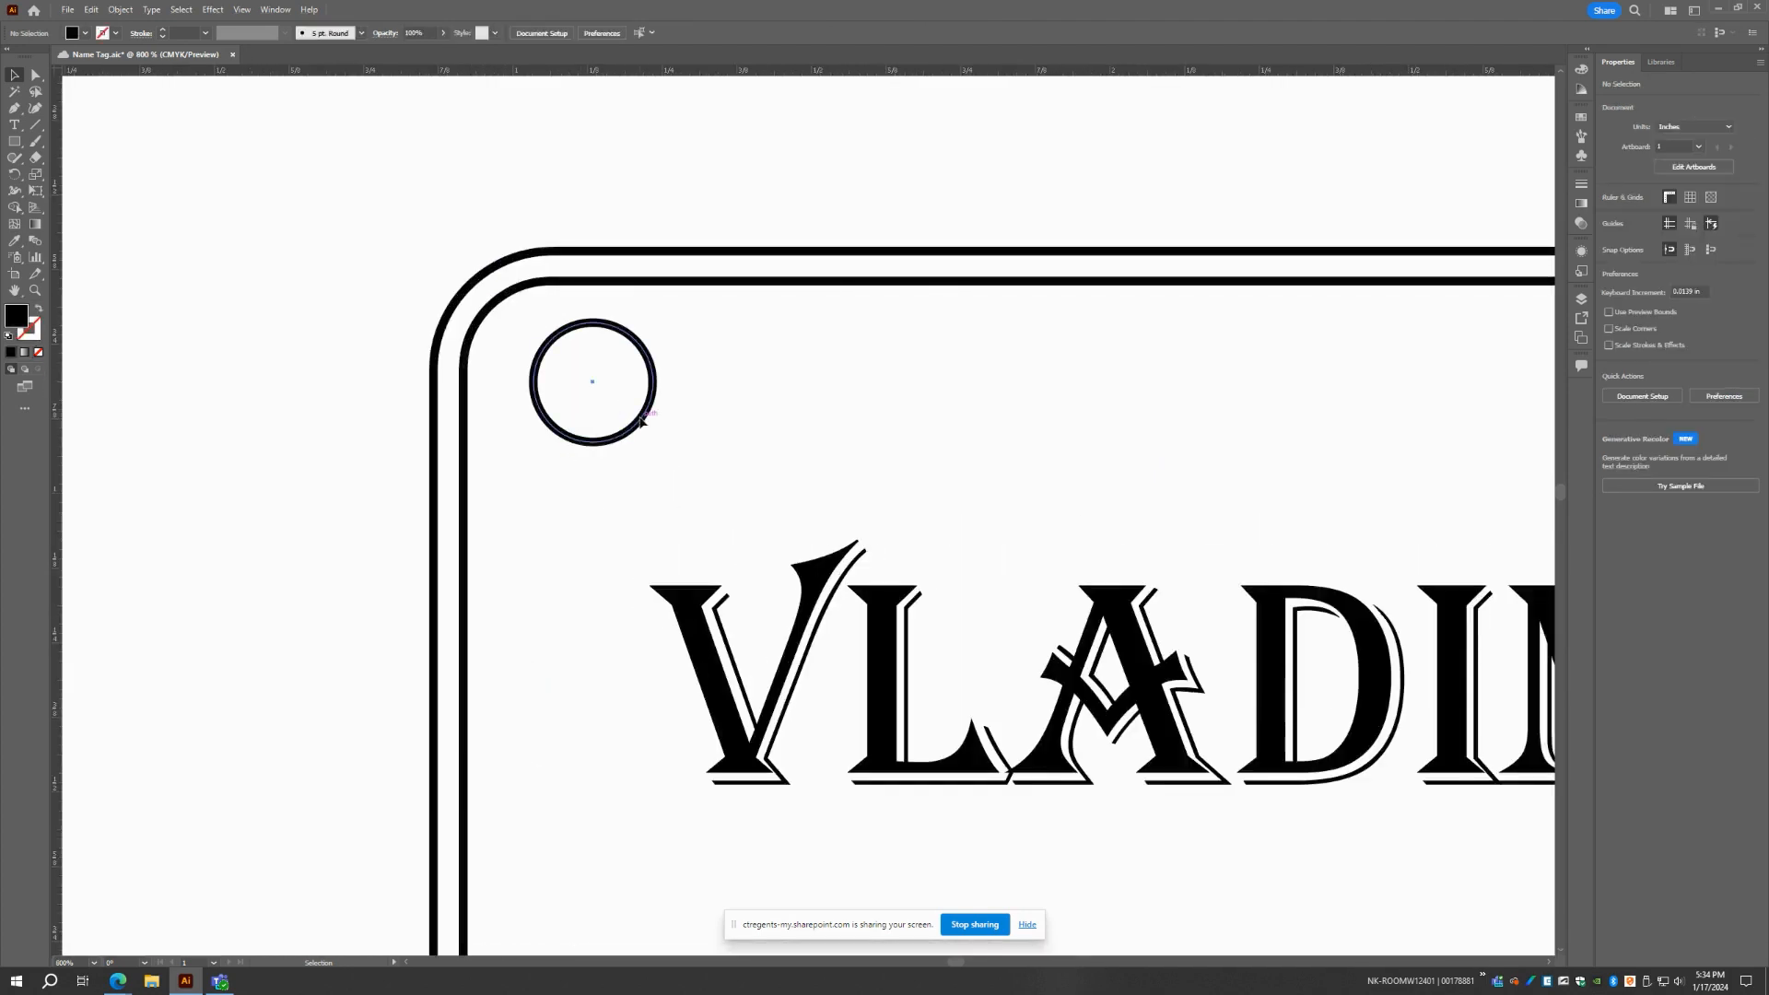
drag(592, 384, 582, 392)
scroll(675, 477, down, 2)
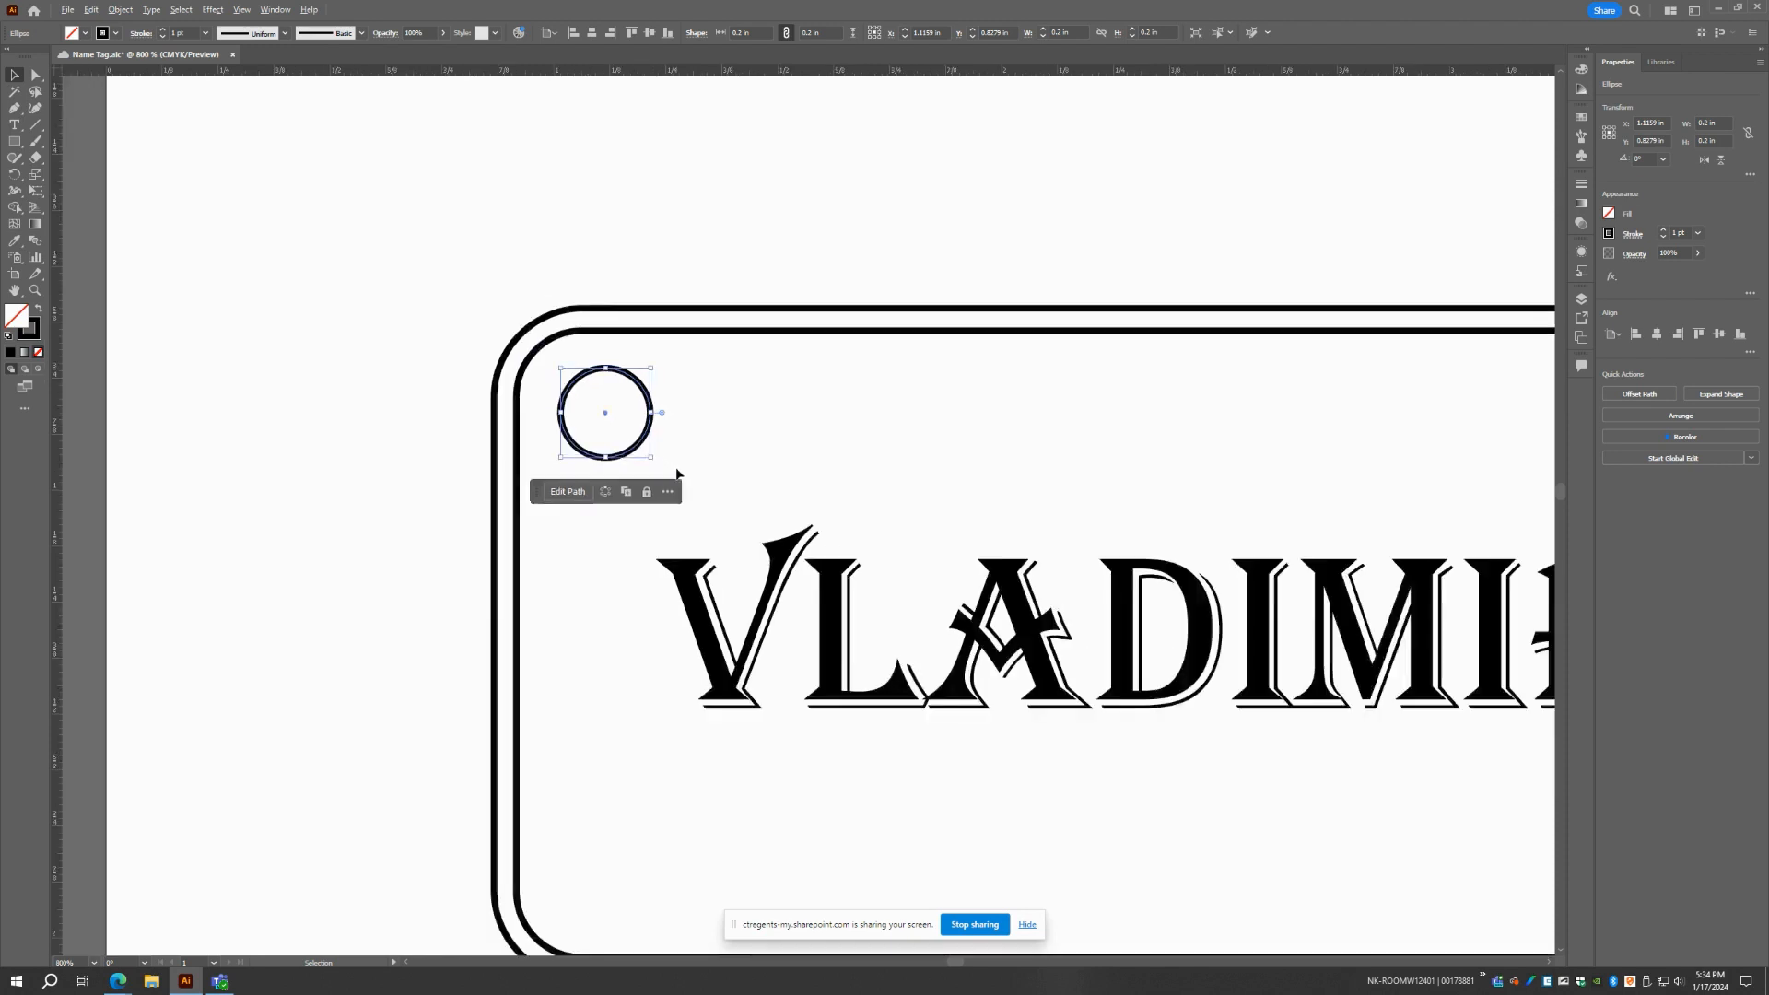
scroll(677, 476, down, 1)
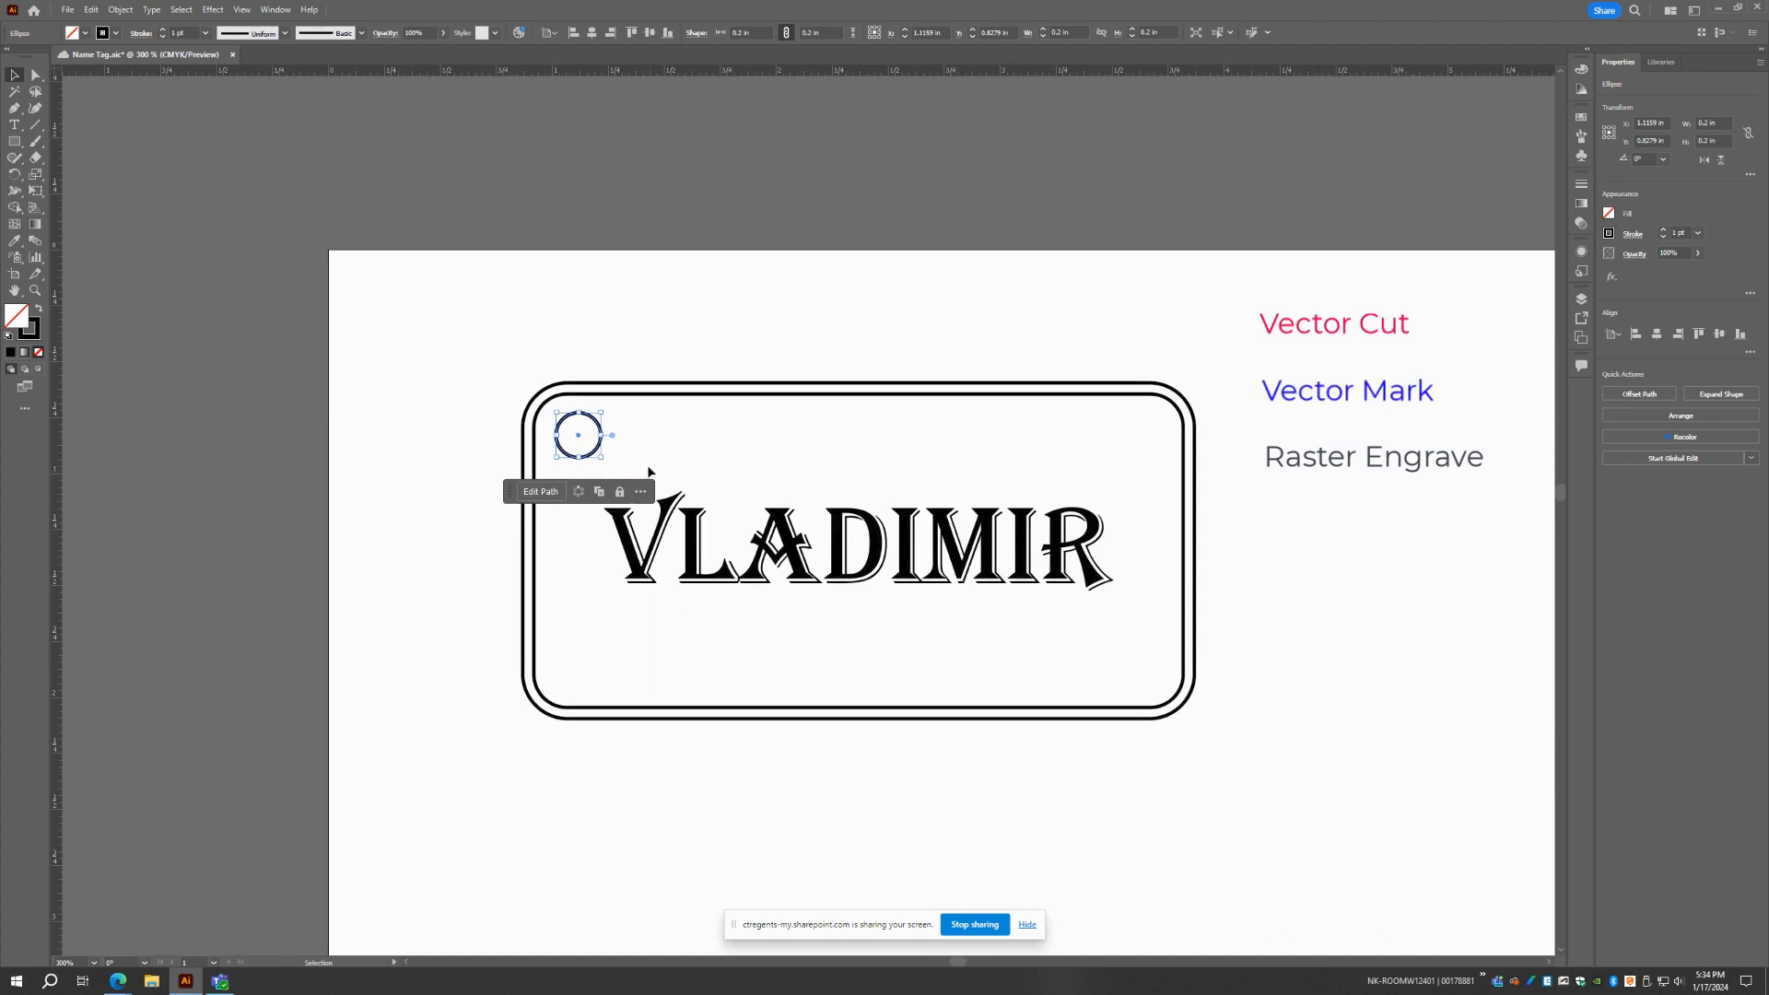
Set the stroke color of the outer rounded rectangle and the hole circle to red
click(626, 387)
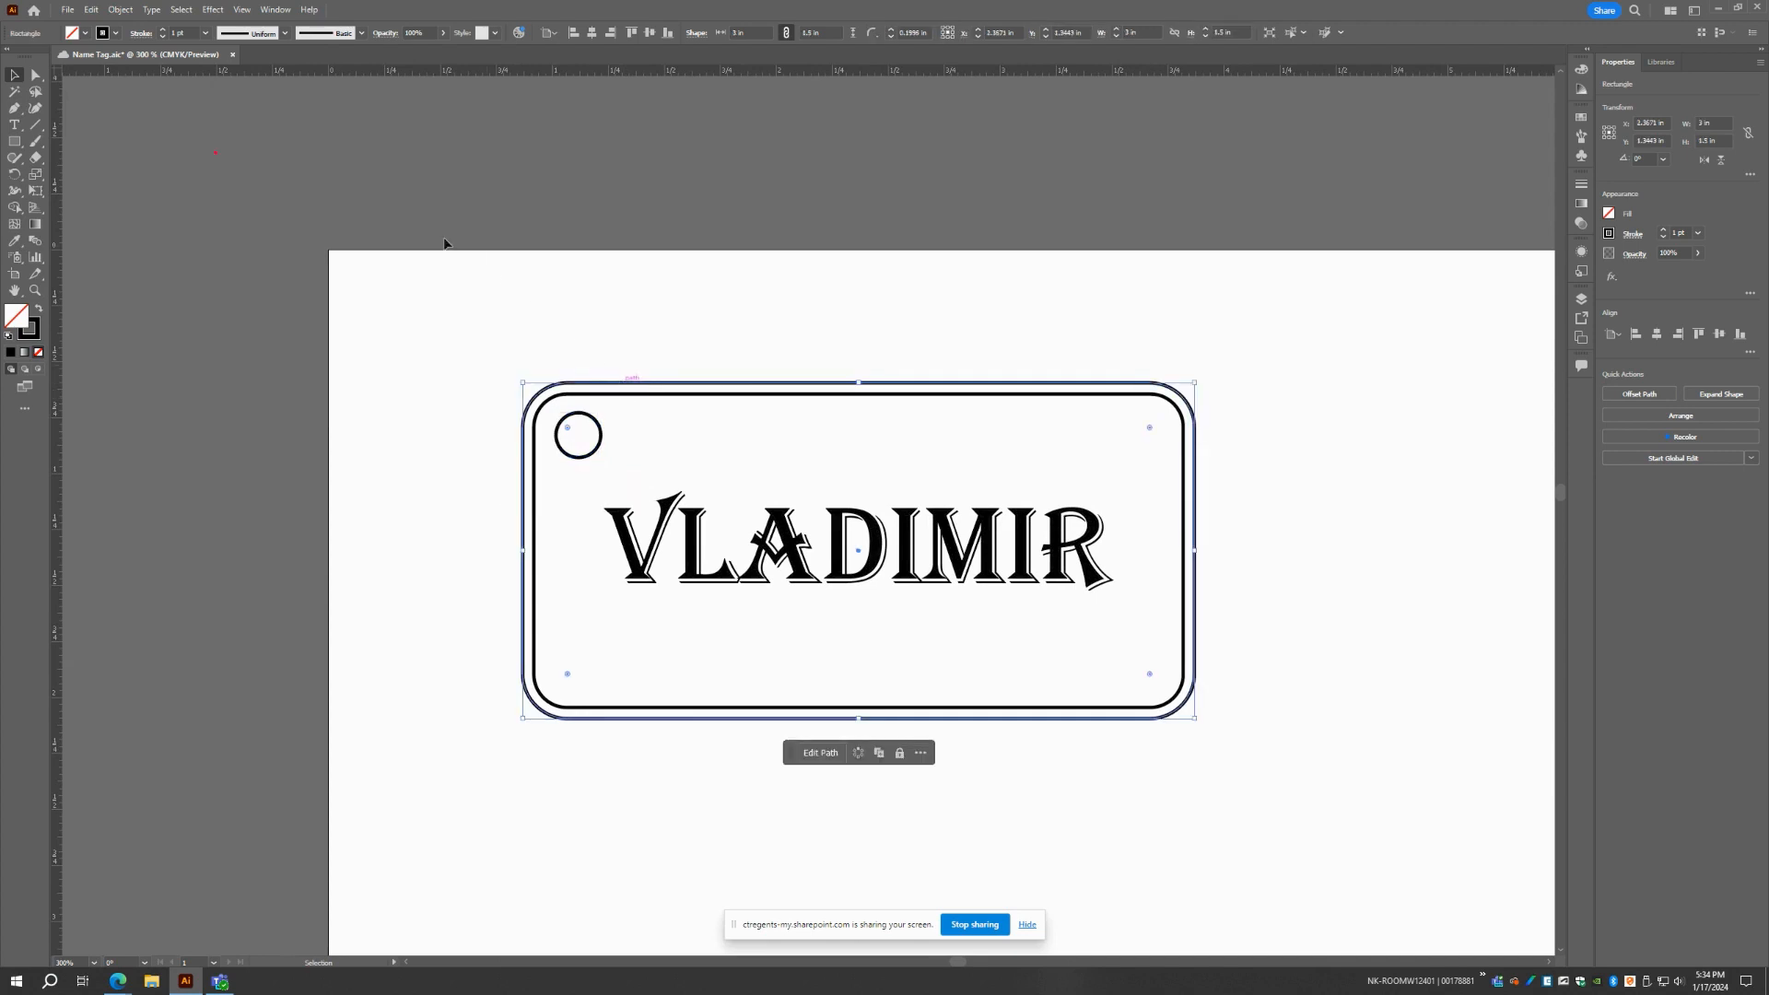
click(114, 35)
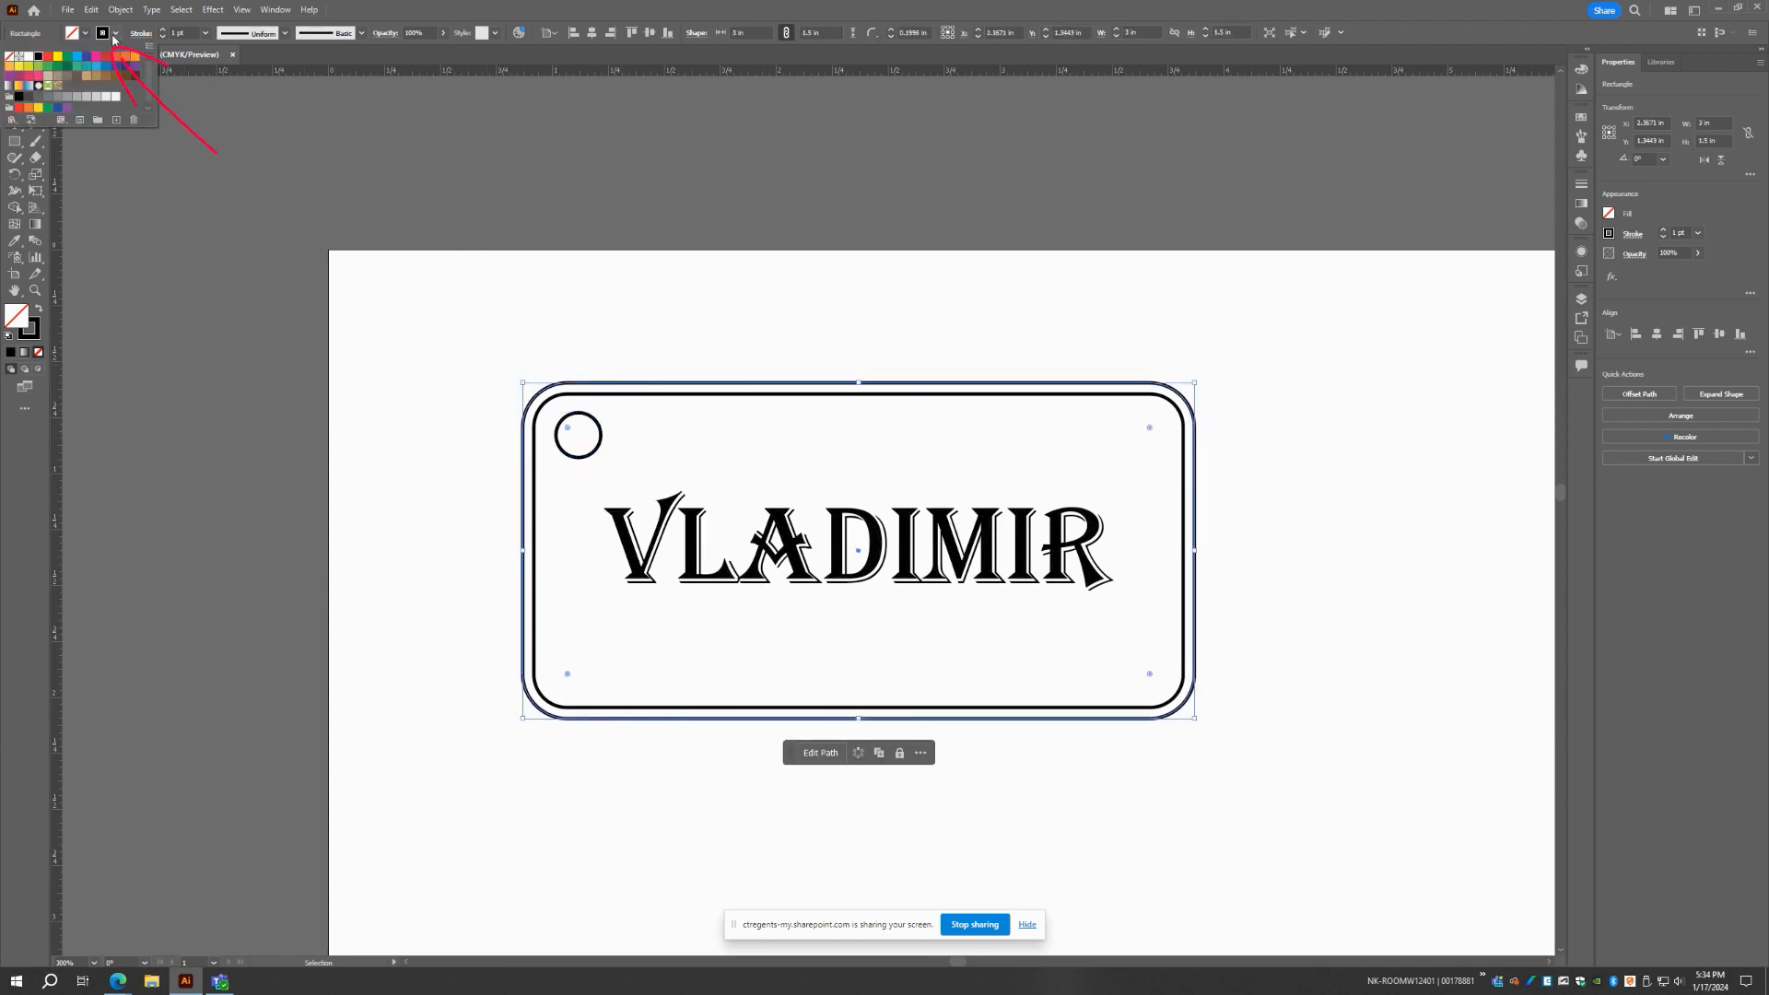
click(53, 62)
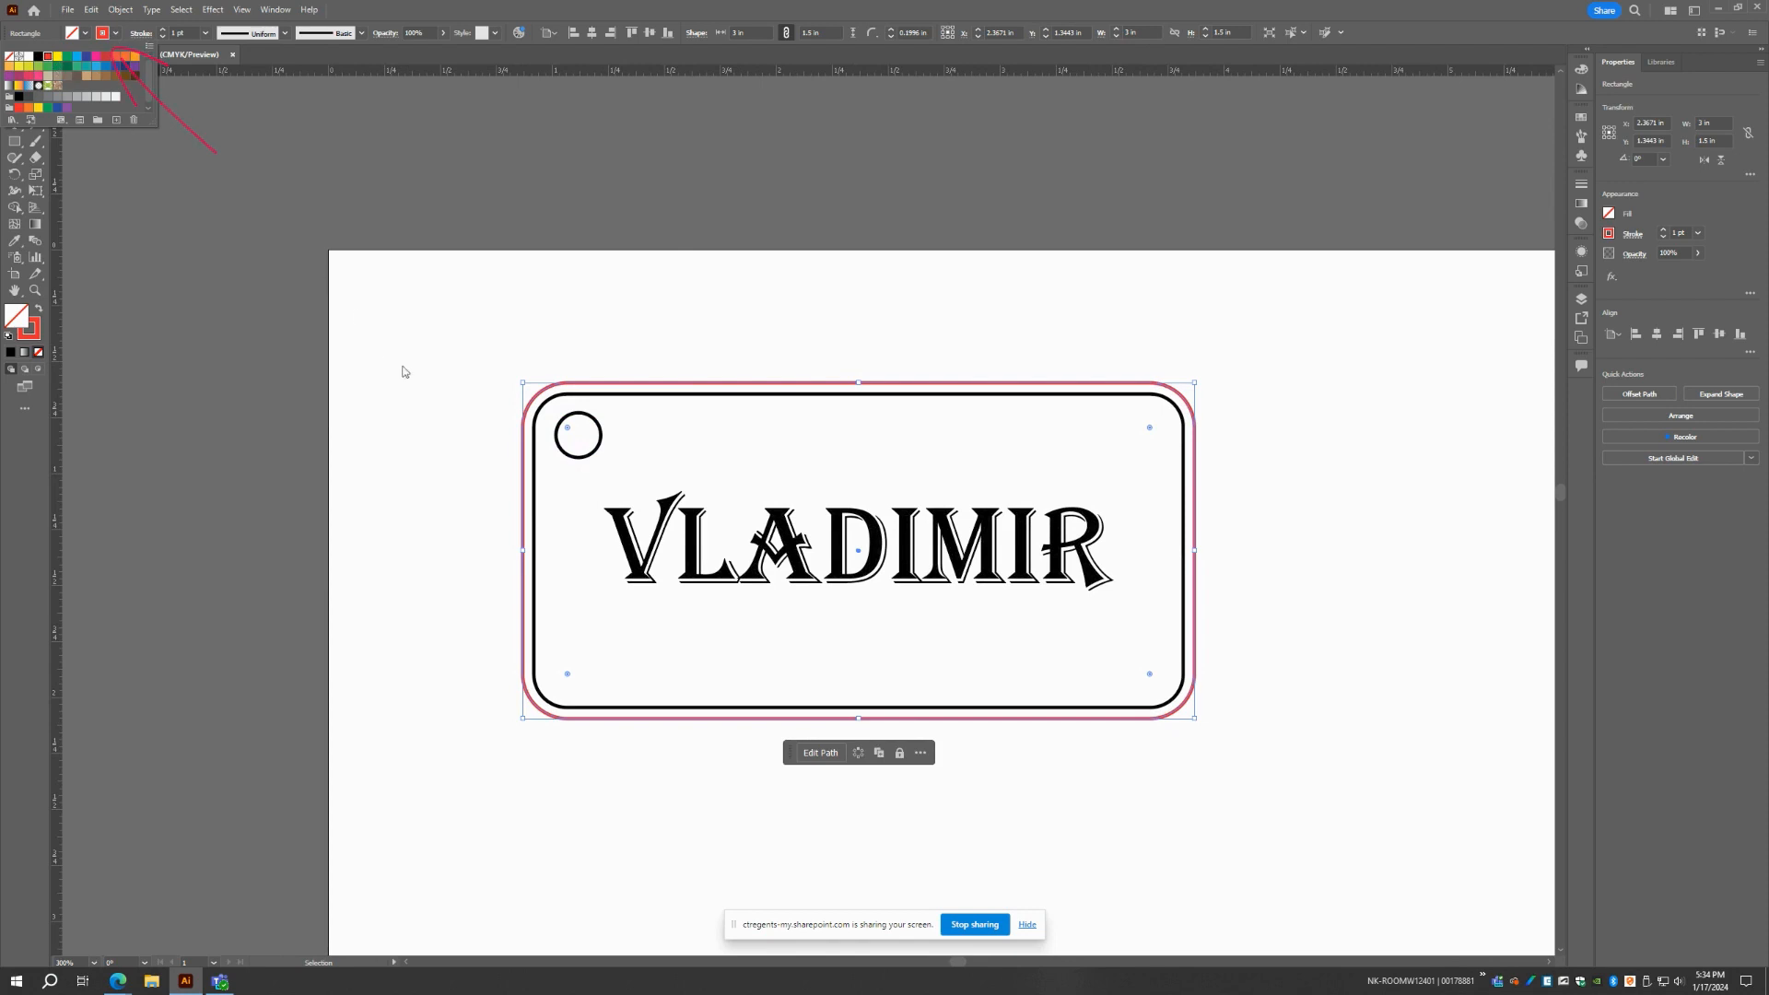
click(542, 429)
click(580, 458)
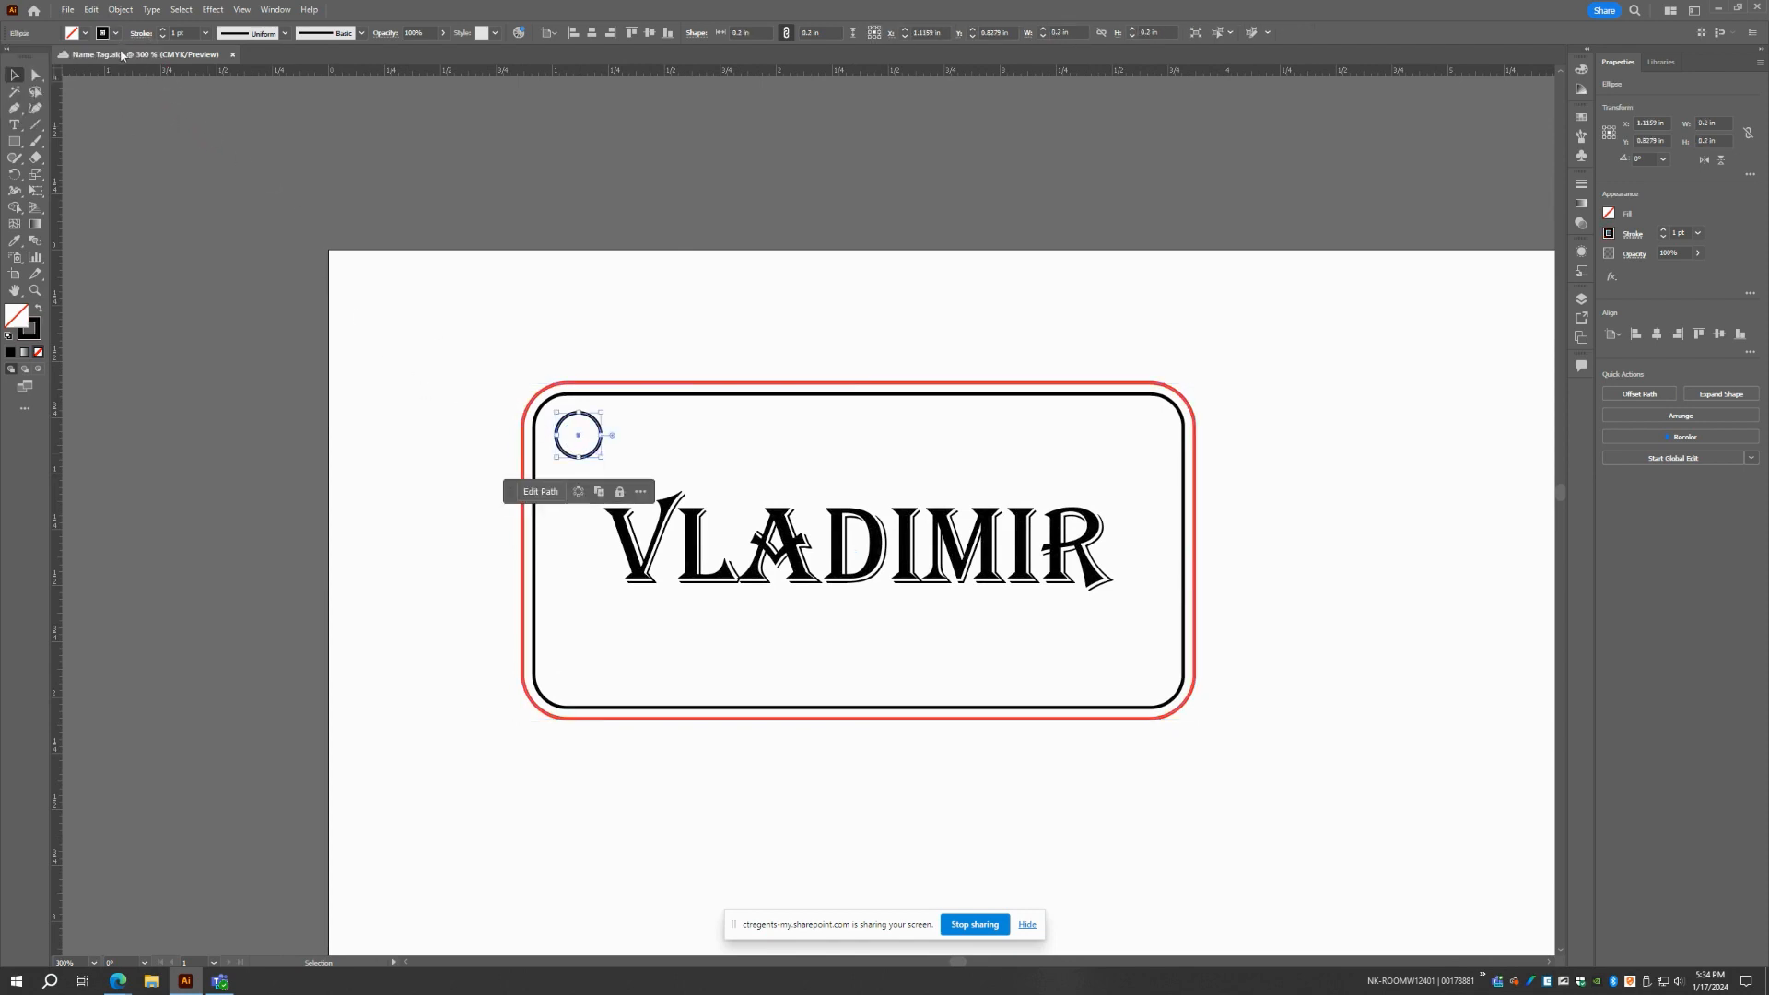
click(114, 33)
click(53, 62)
Set the stroke color of the inner rounded rectangle to blue and deselect it
click(613, 395)
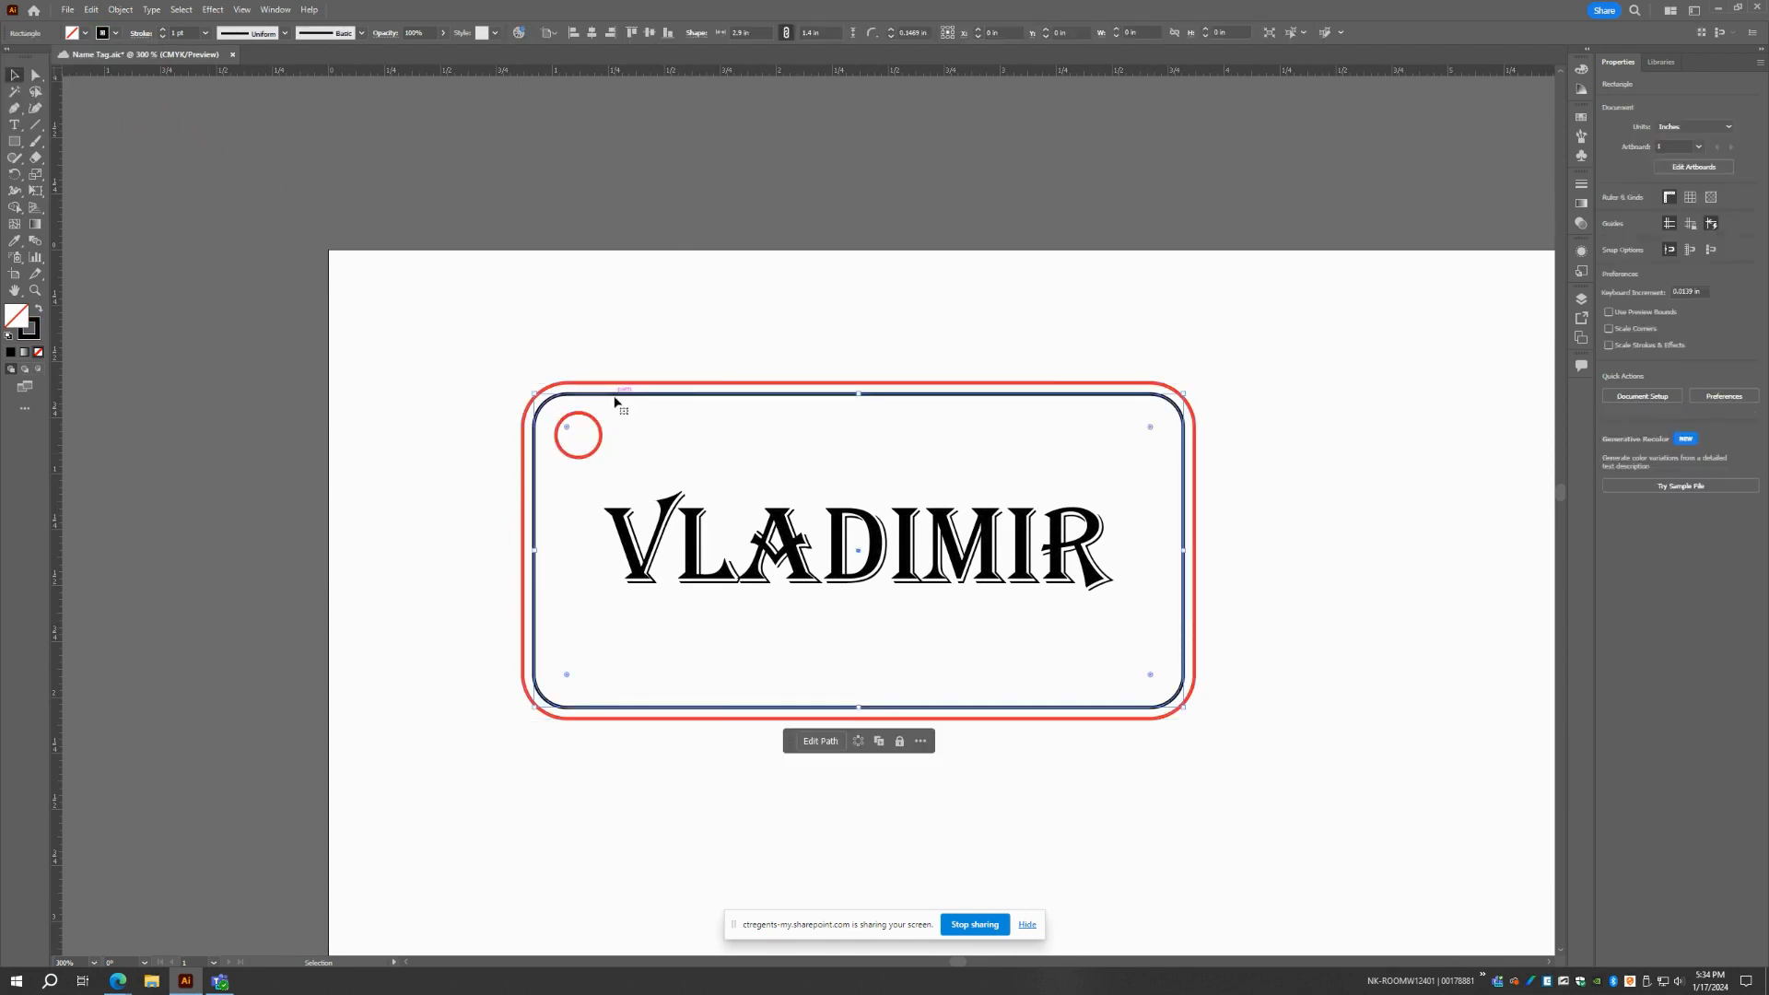
click(114, 33)
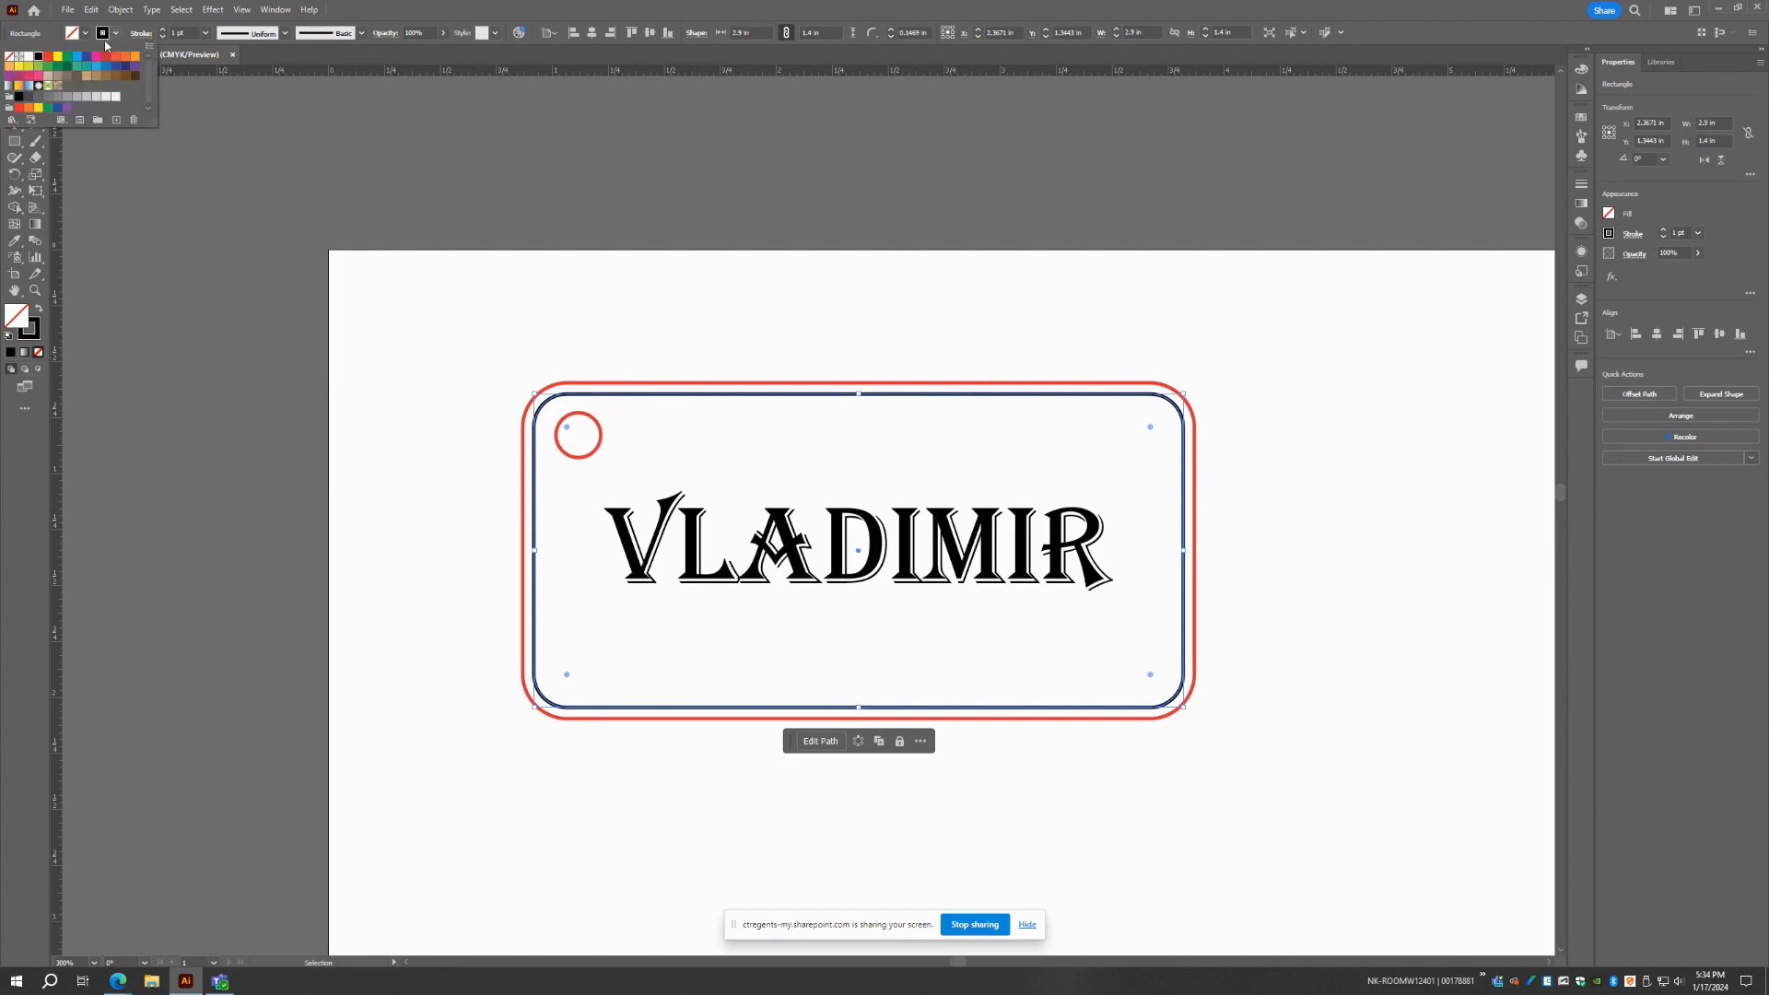
click(87, 56)
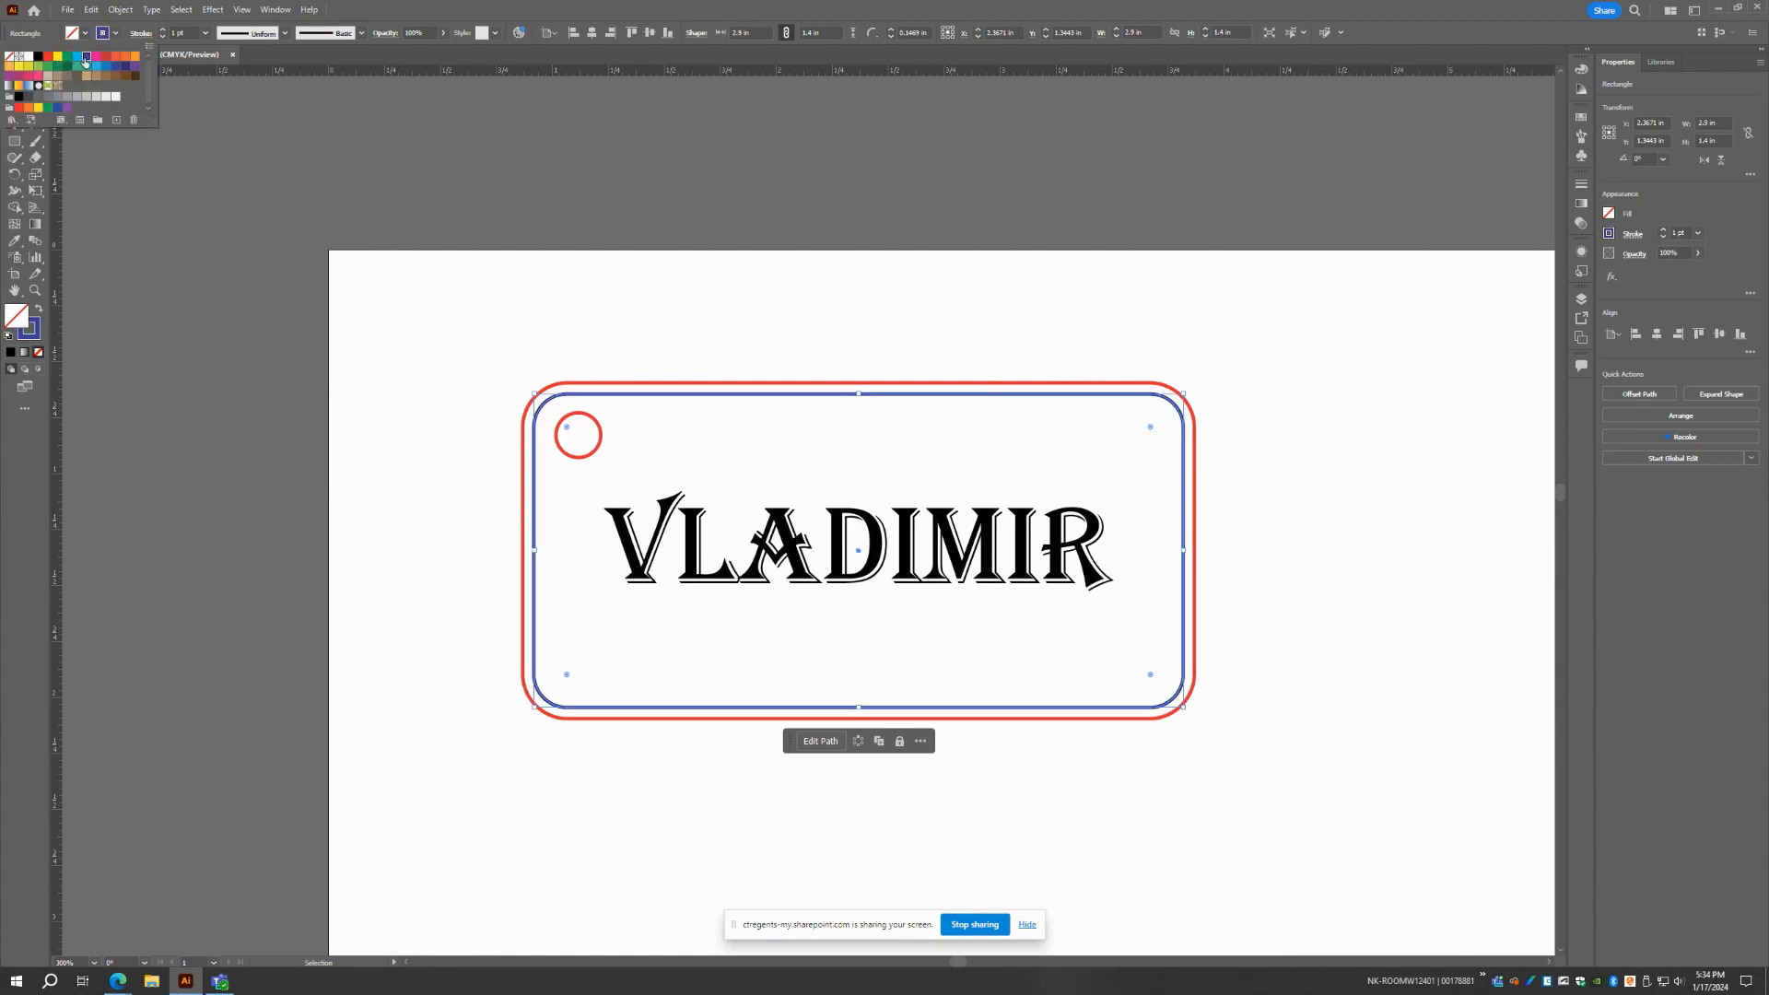
click(245, 181)
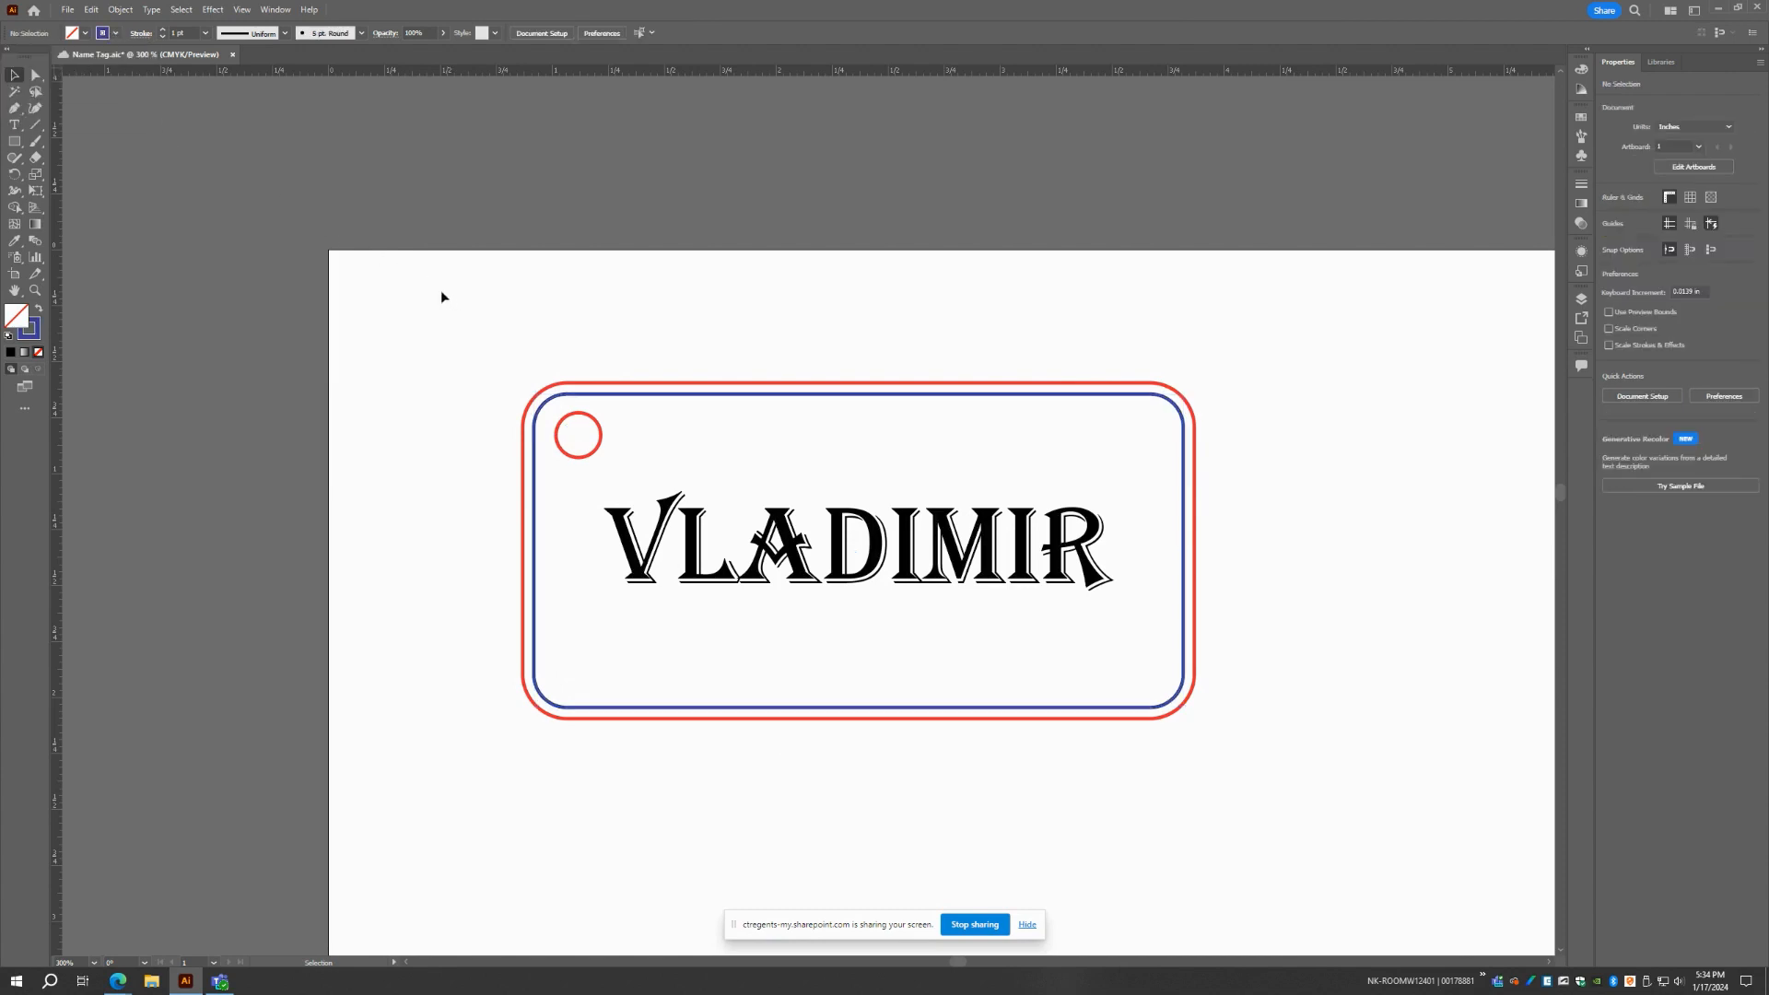
Print the document to the Epilog Engraver with a custom 12 x 12 in media size
click(70, 10)
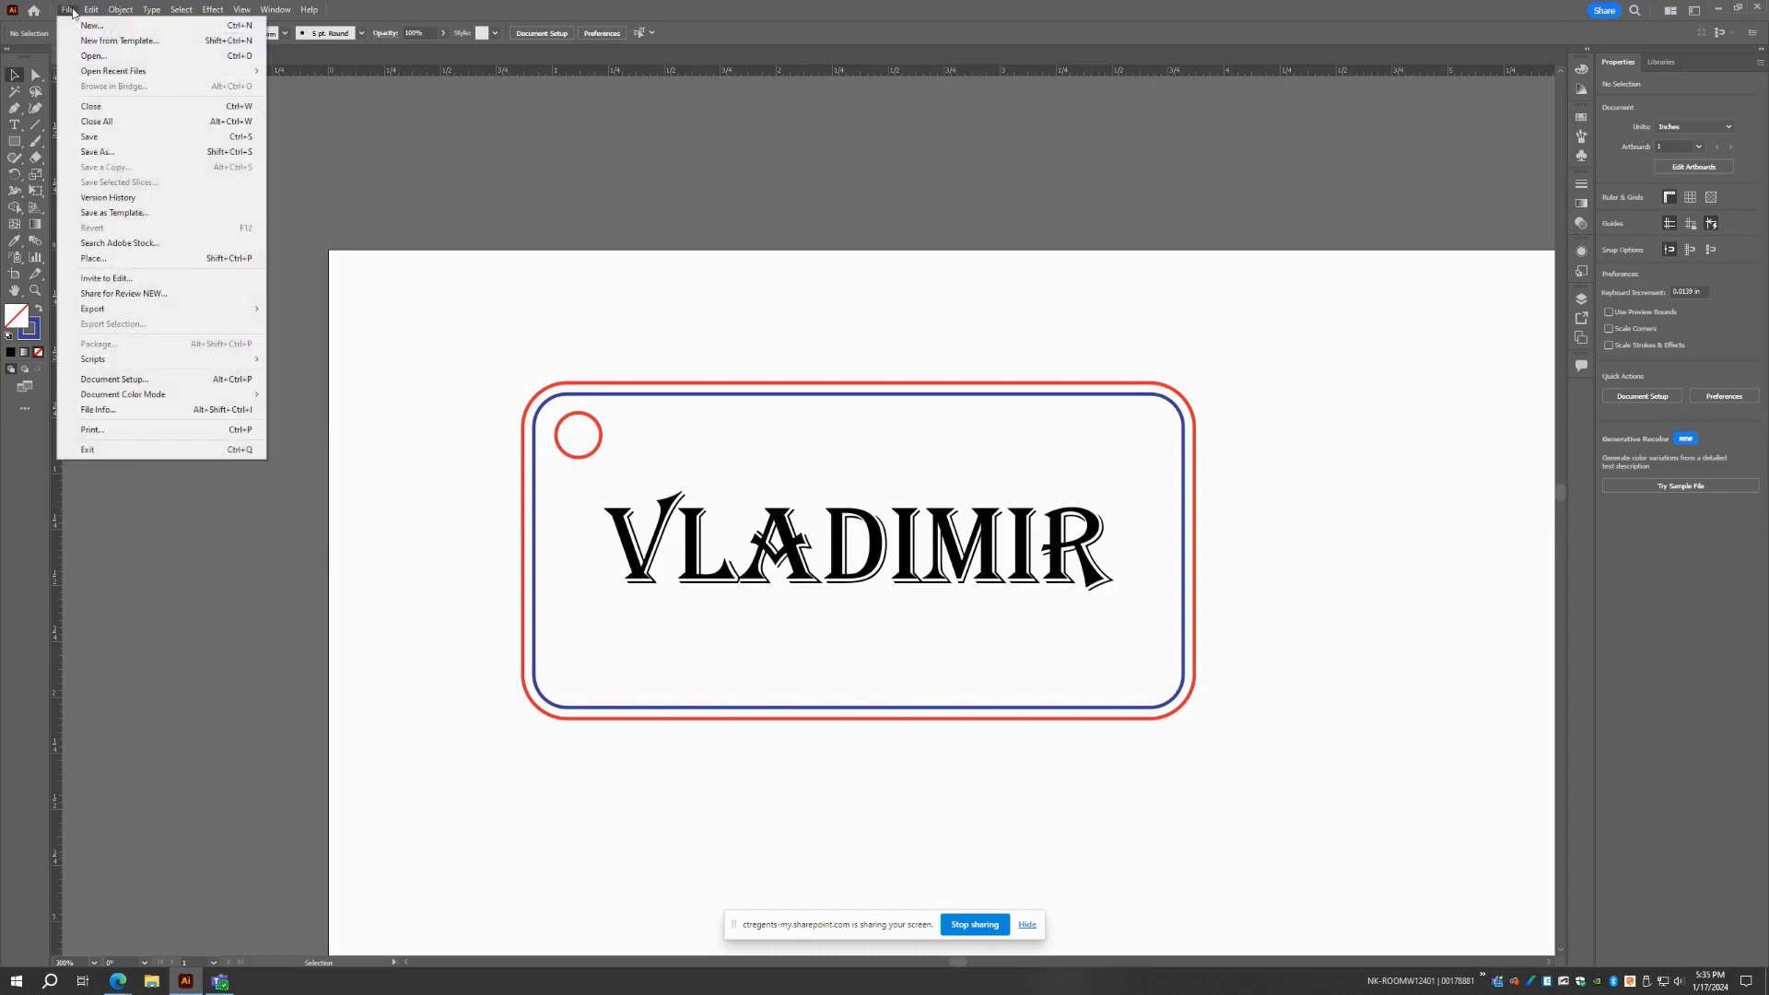
click(119, 427)
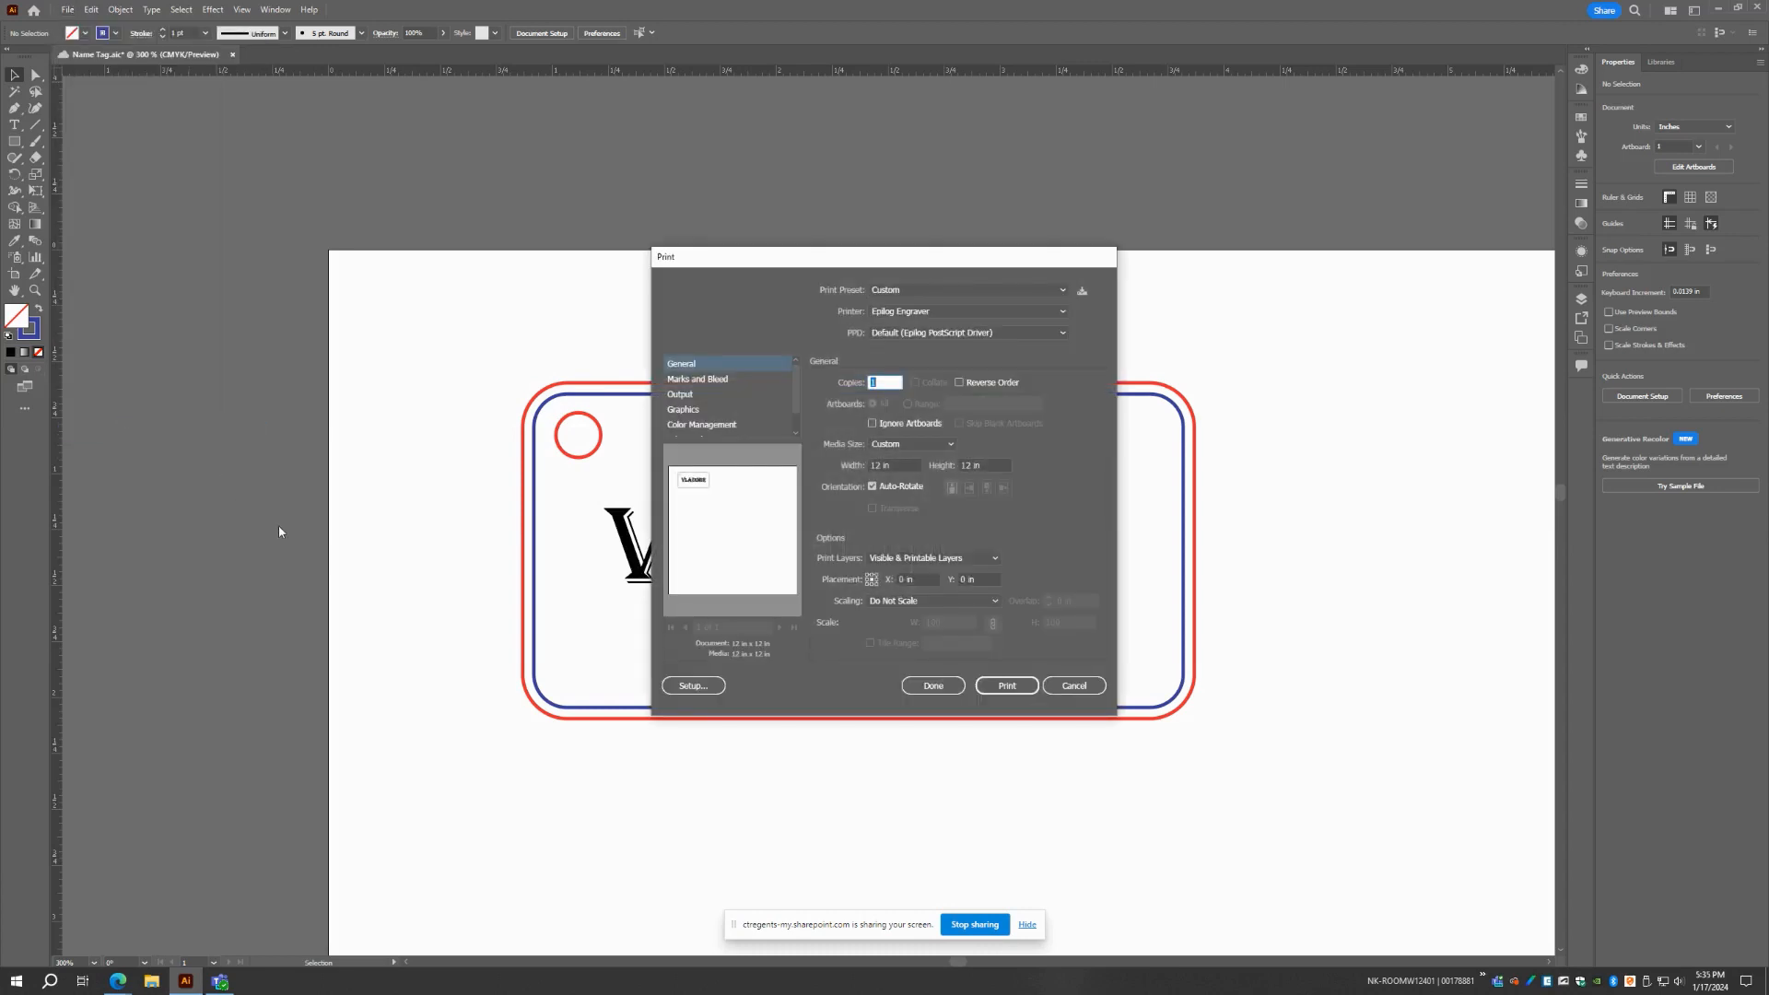
click(882, 313)
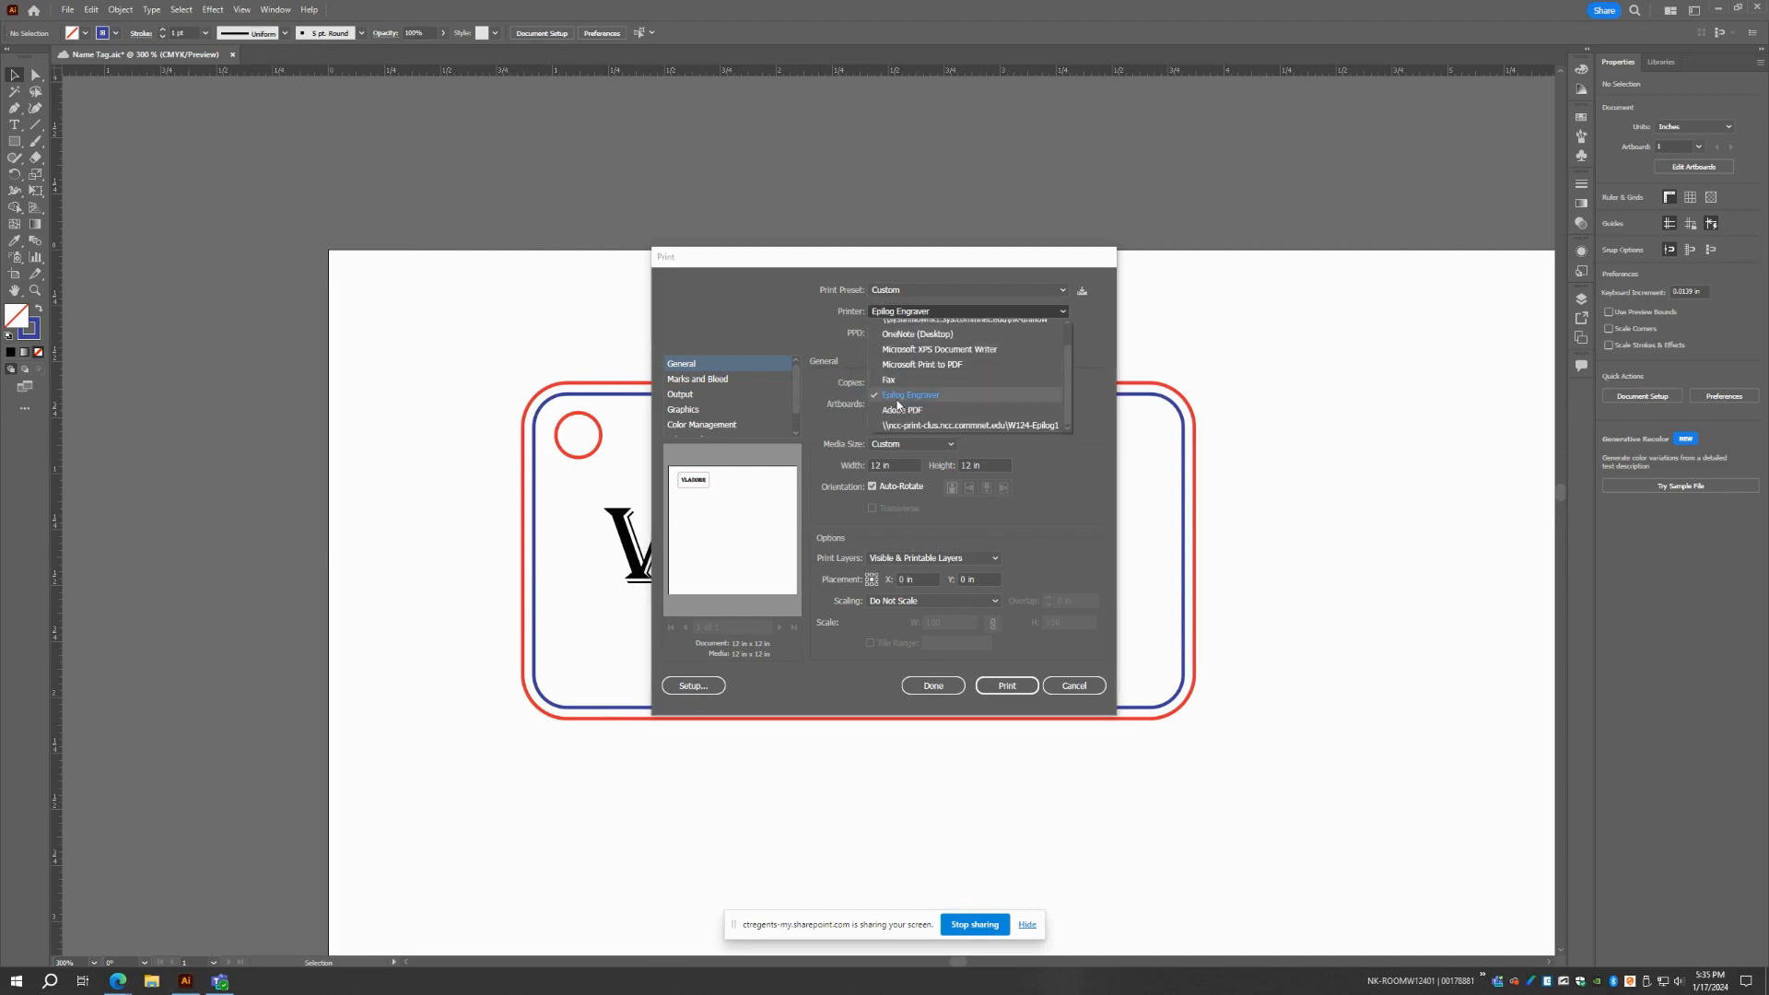
click(899, 400)
click(898, 446)
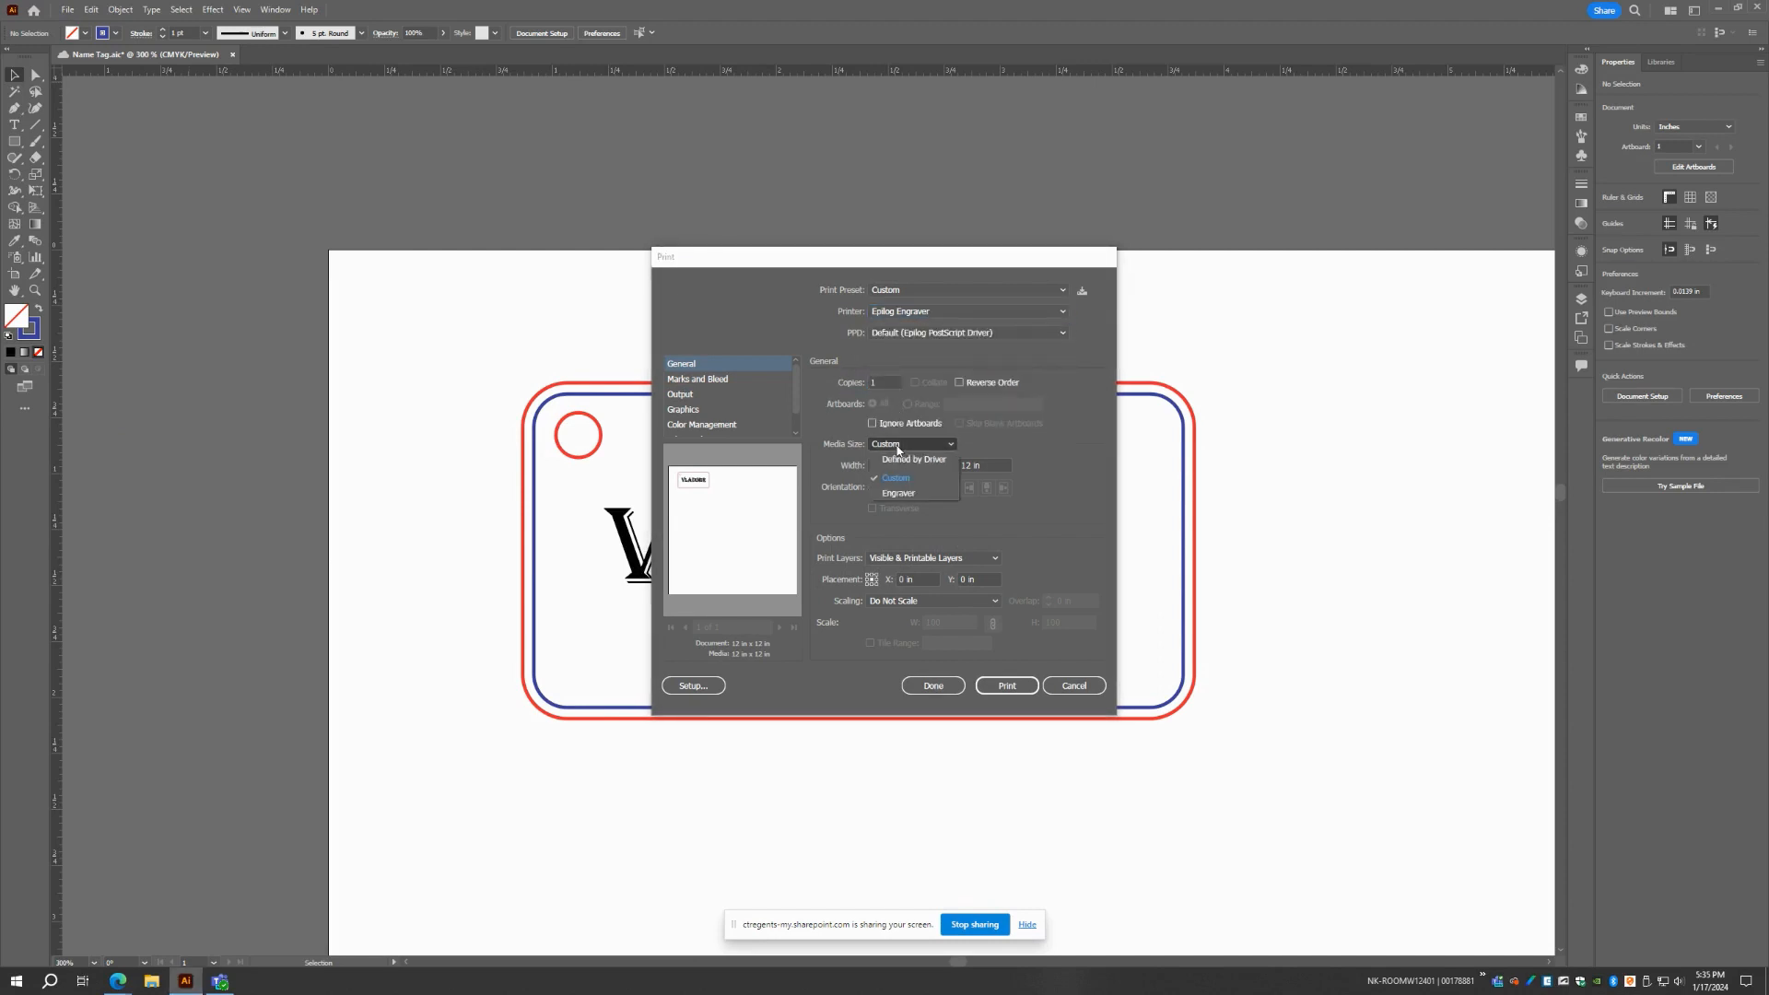
click(898, 479)
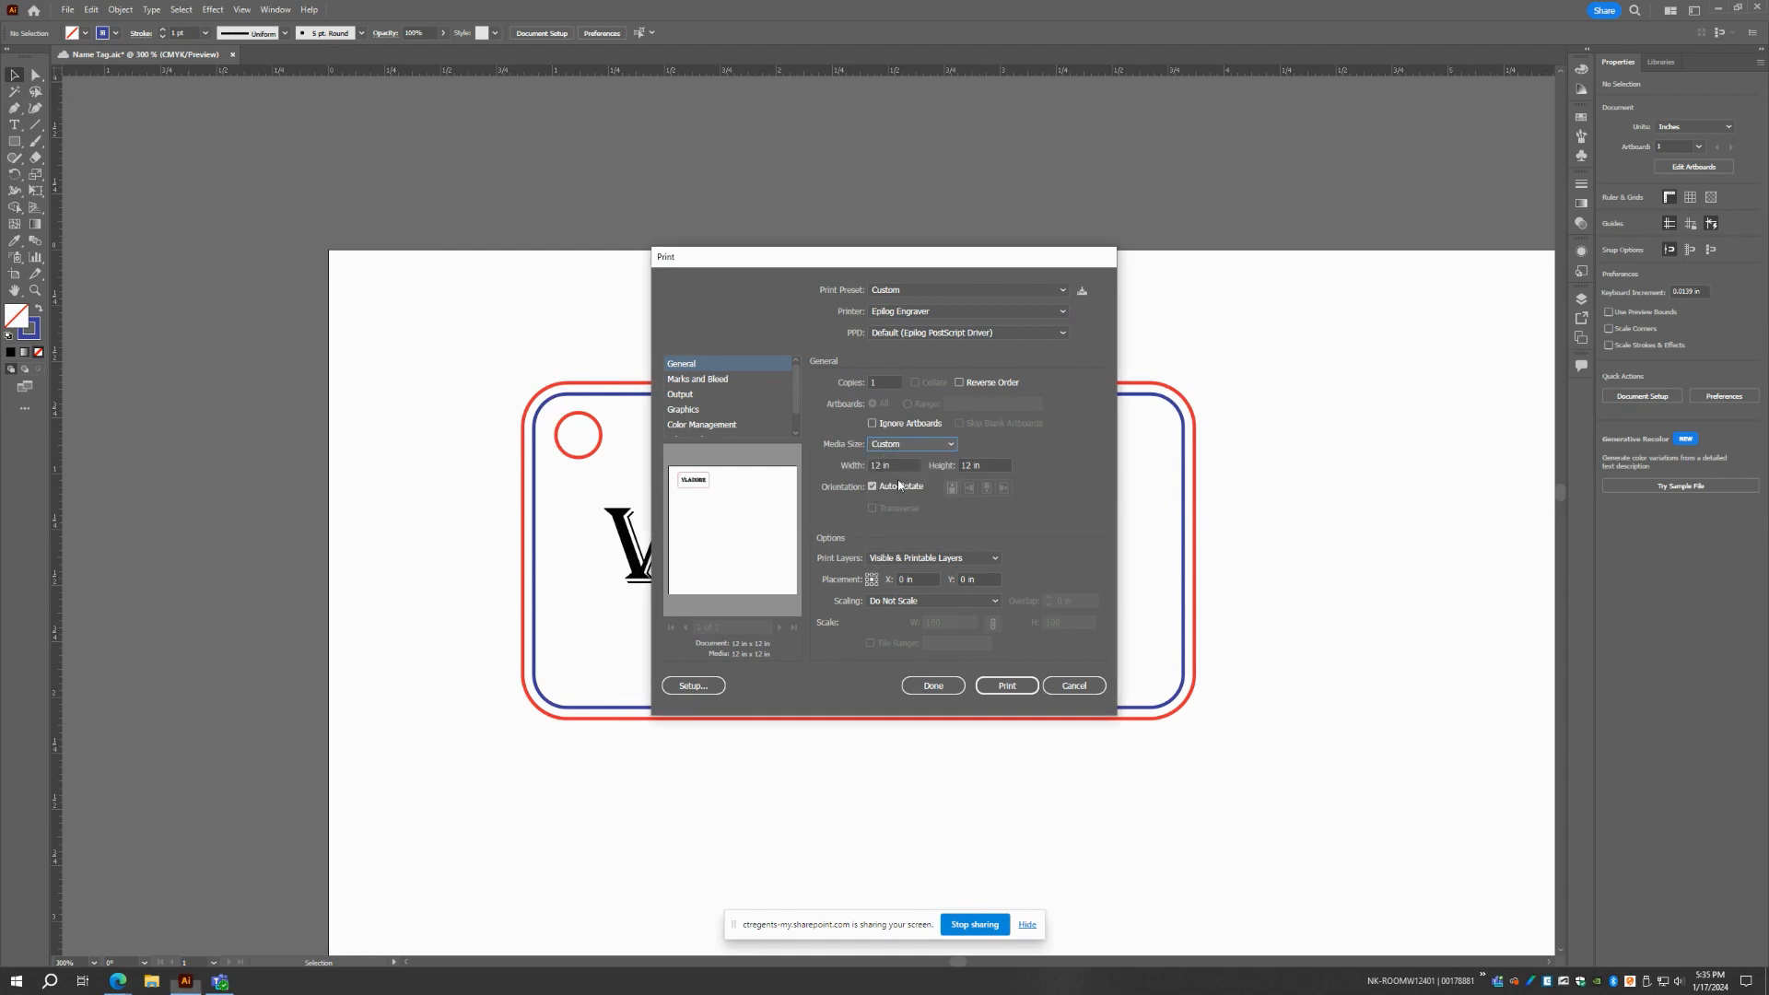
click(1007, 686)
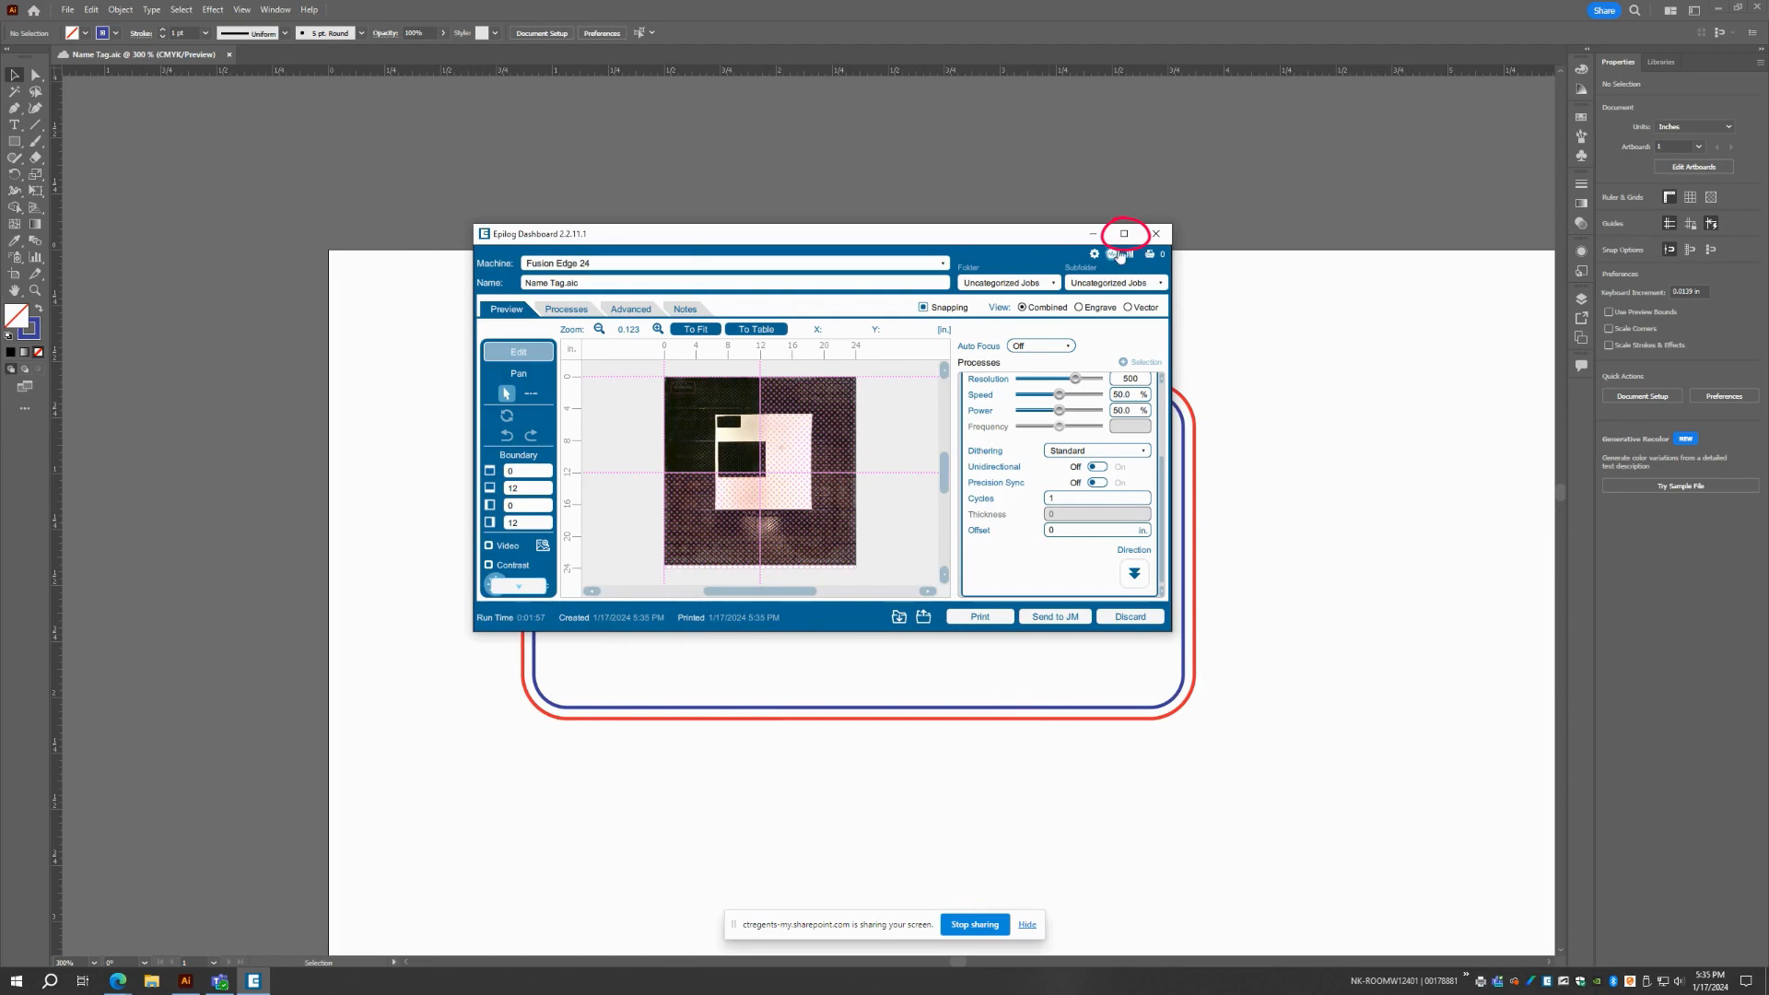
Maximize the Epilog Dashboard and extend the job boundary to 24 x 24 in, covering the whole laser bed
click(1124, 233)
scroll(794, 498, up, 4)
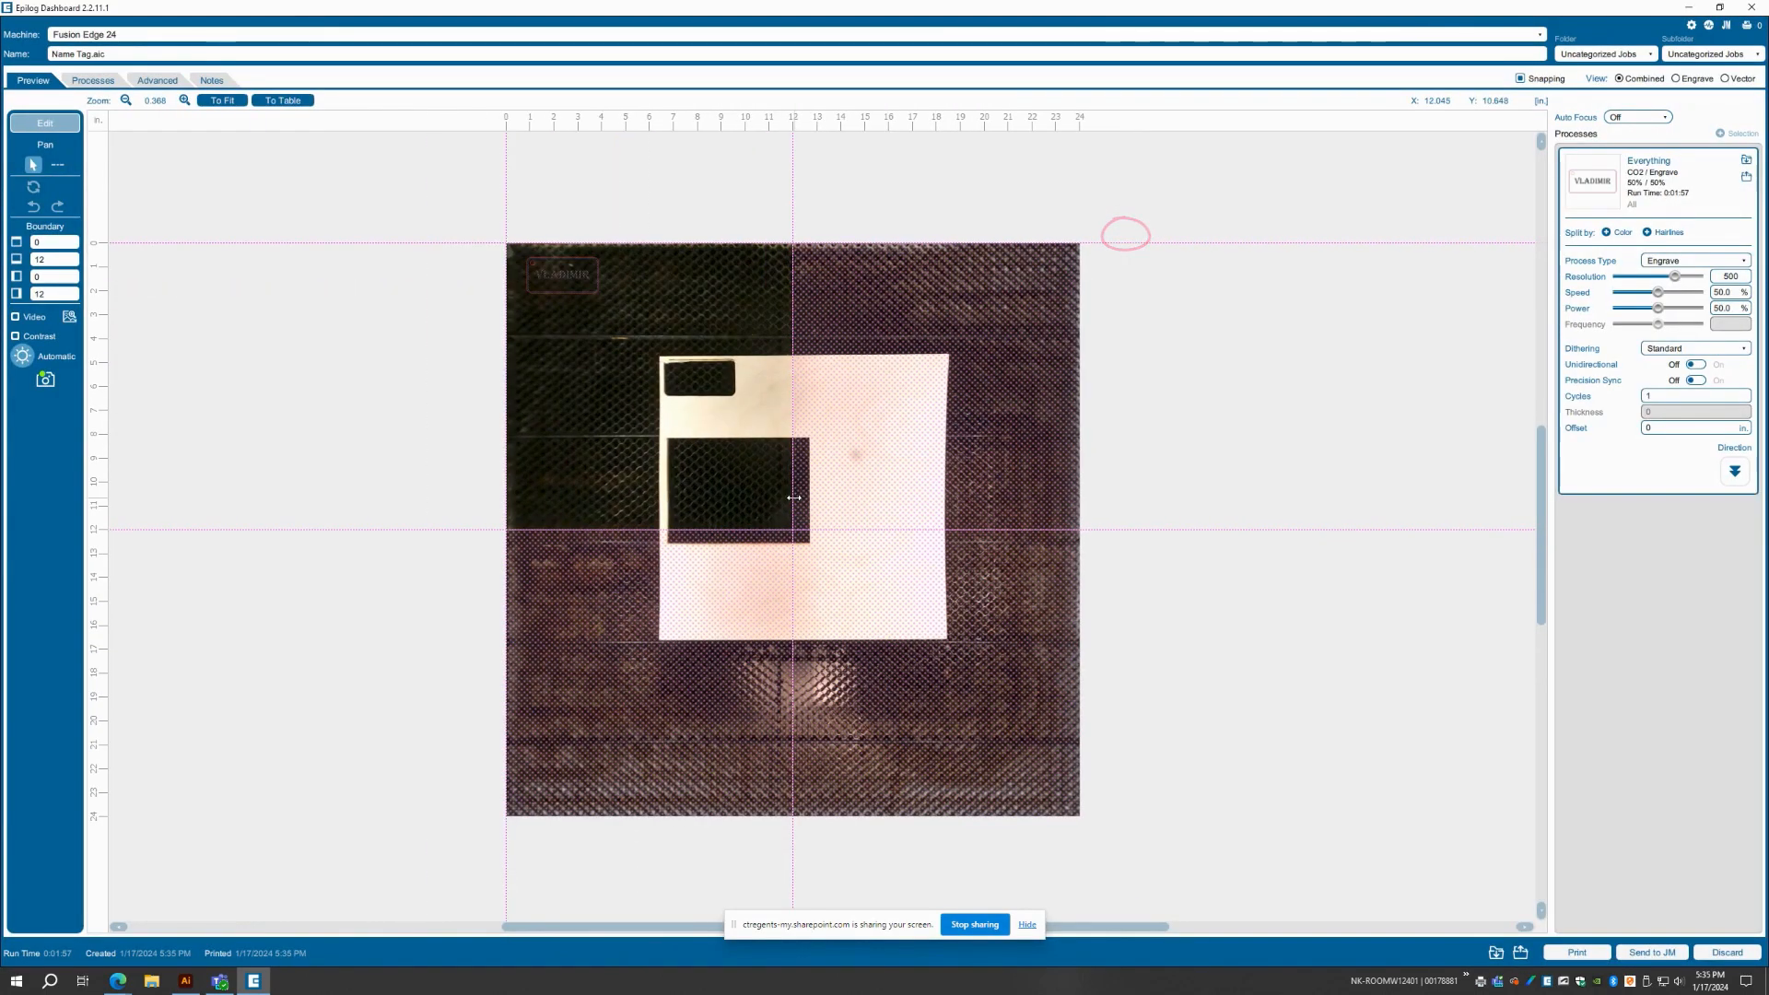
drag(793, 497, 1063, 862)
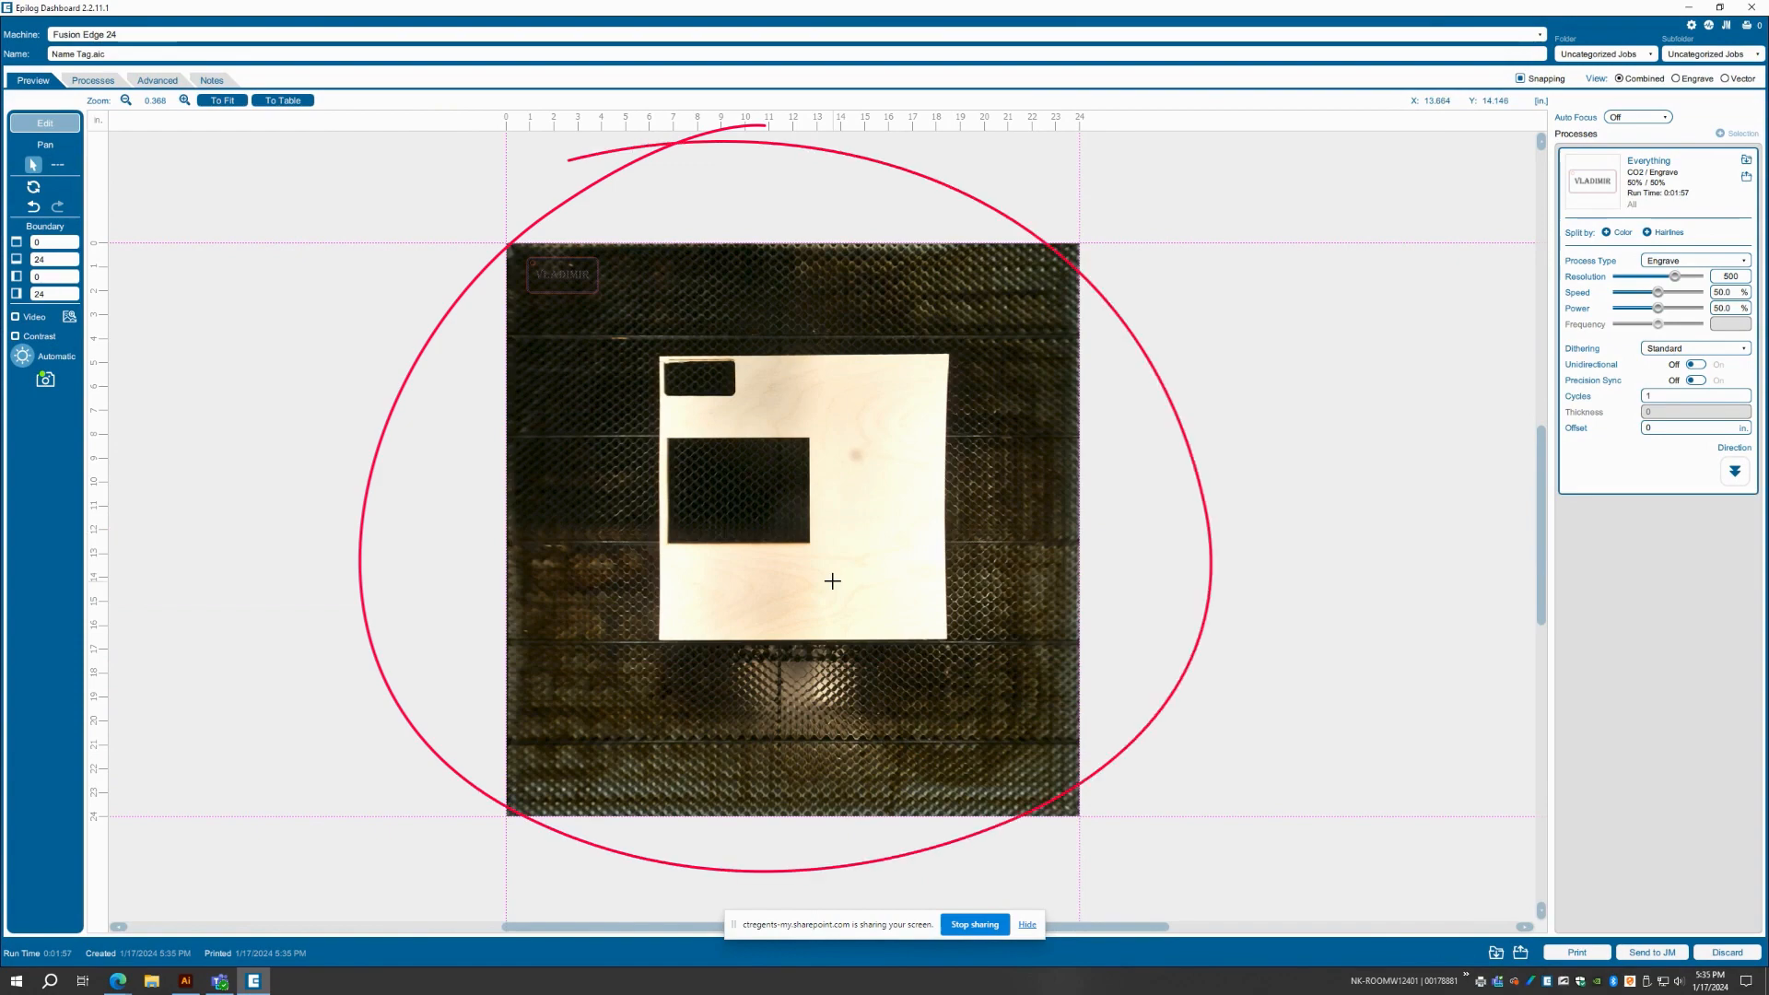
Move the whole name tag onto the wood sheet between the two existing cutouts, at about X 8.10 in, Y 7.24 in
scroll(794, 493, up, 1)
scroll(795, 493, up, 1)
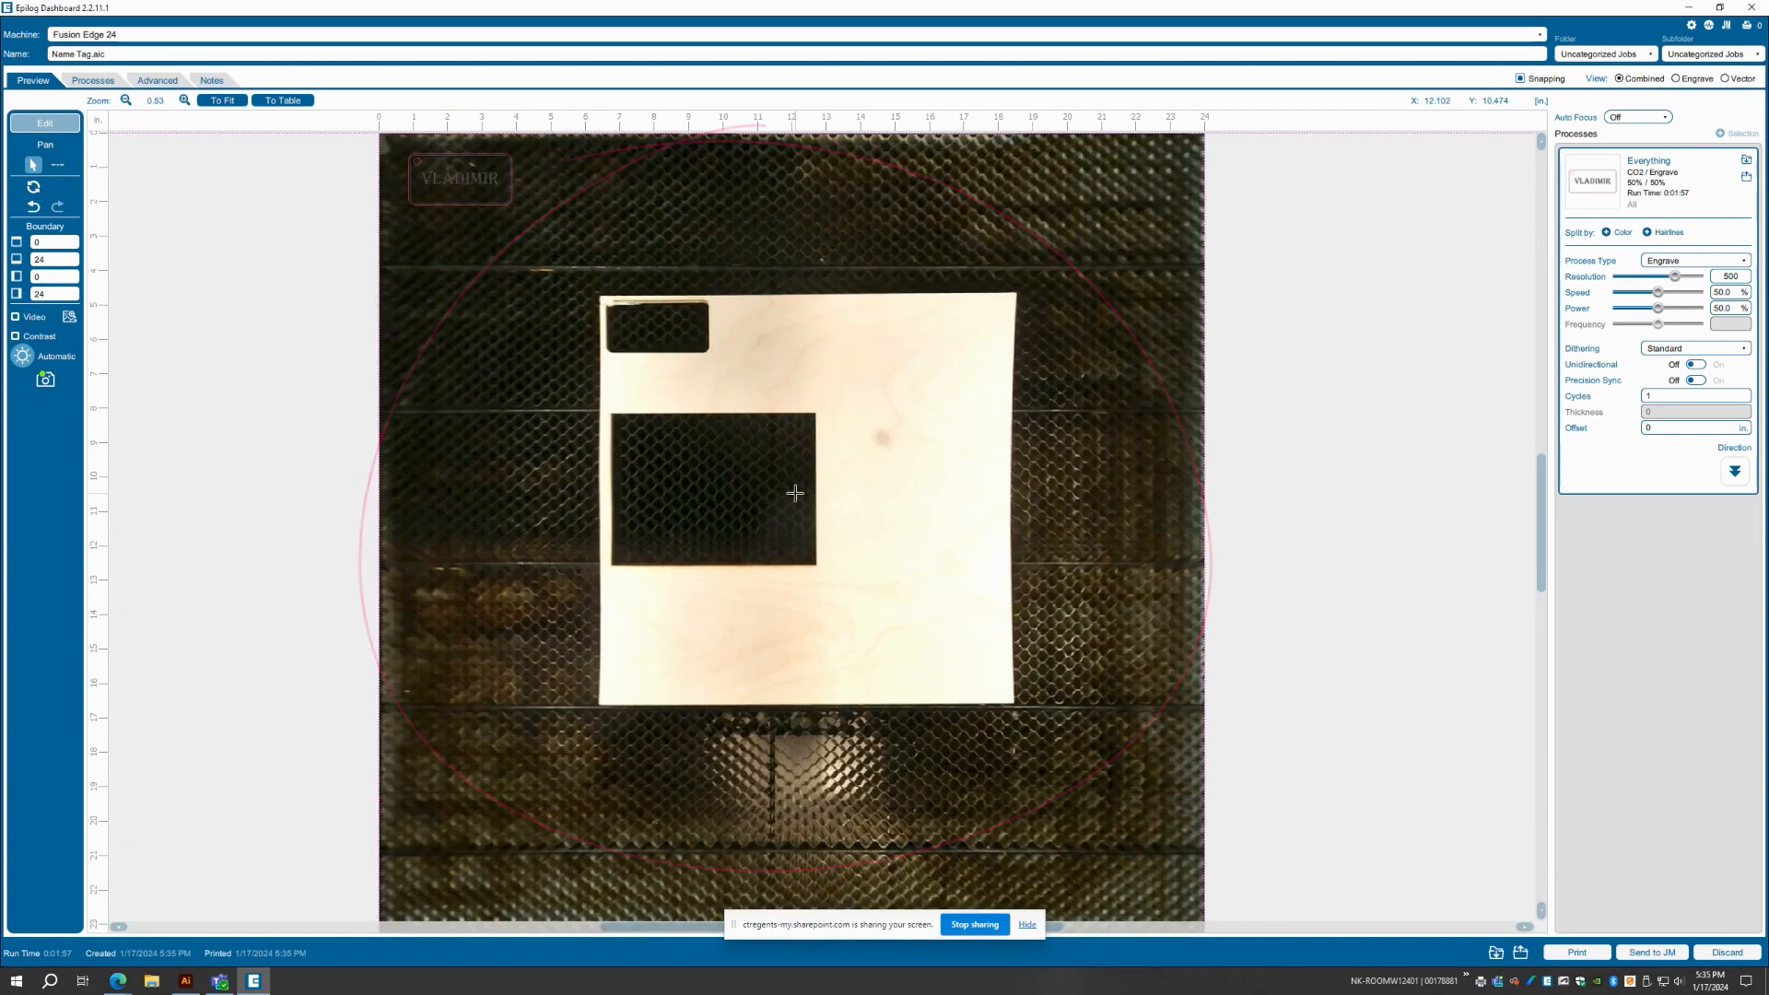
scroll(795, 494, down, 1)
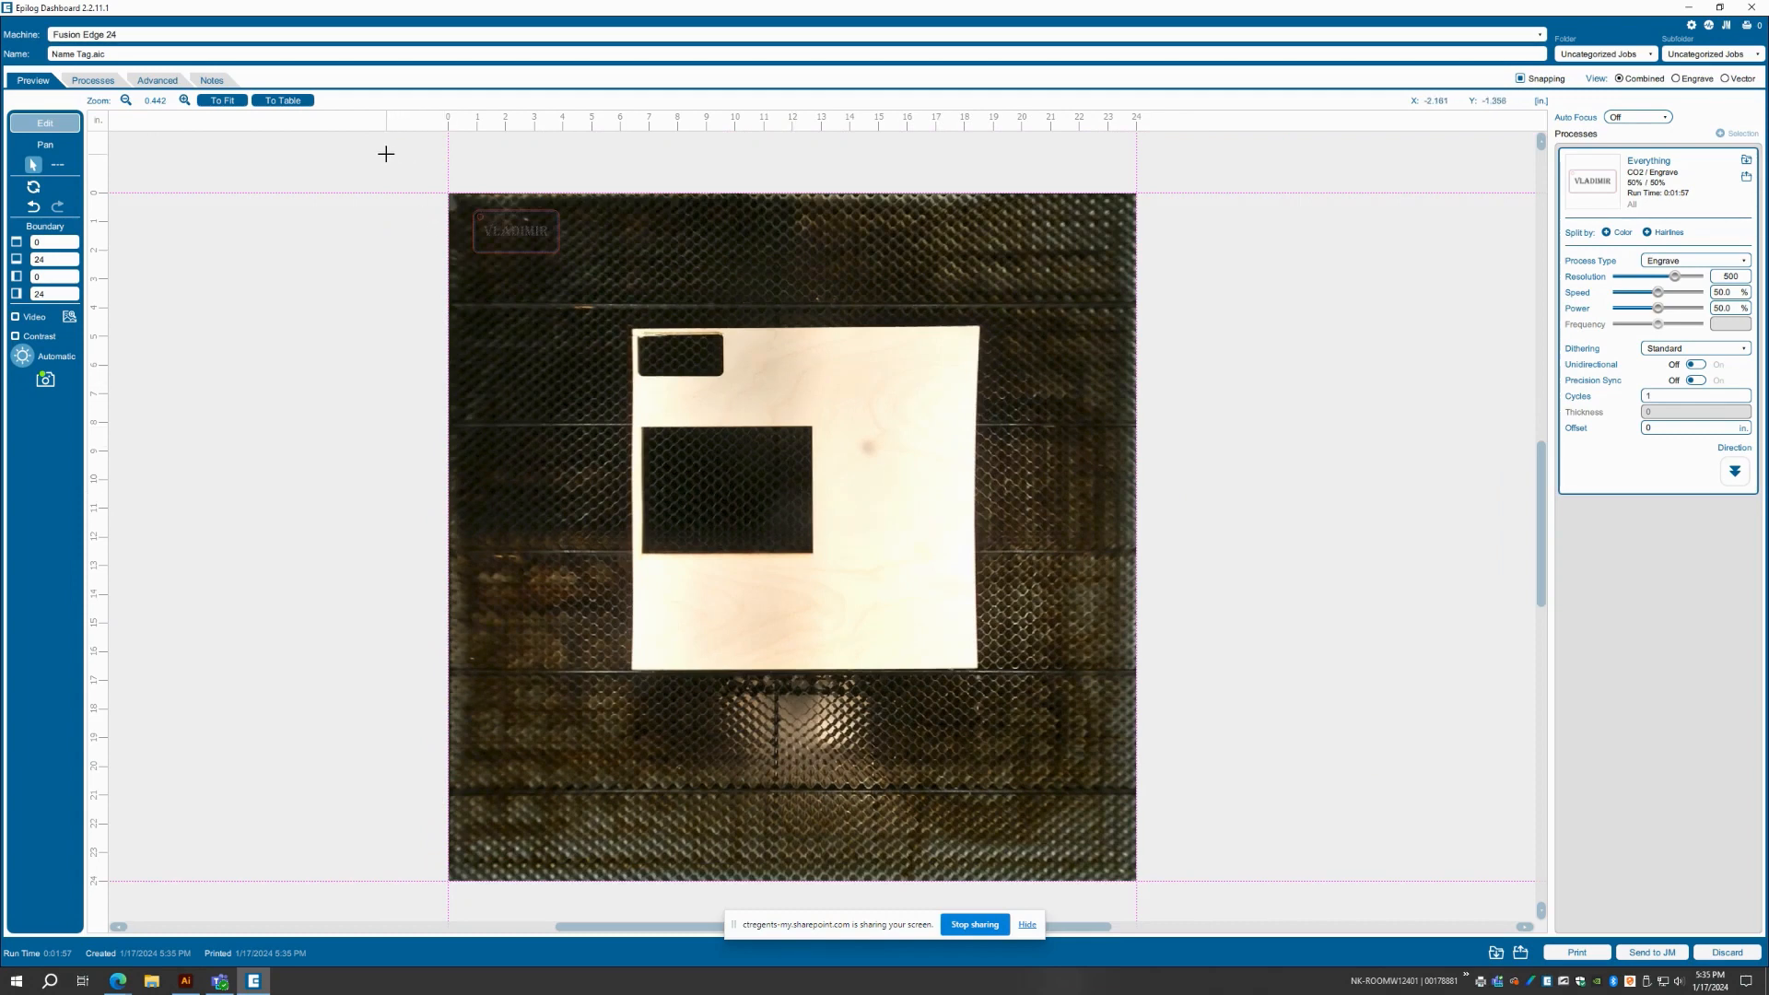
drag(386, 154, 608, 287)
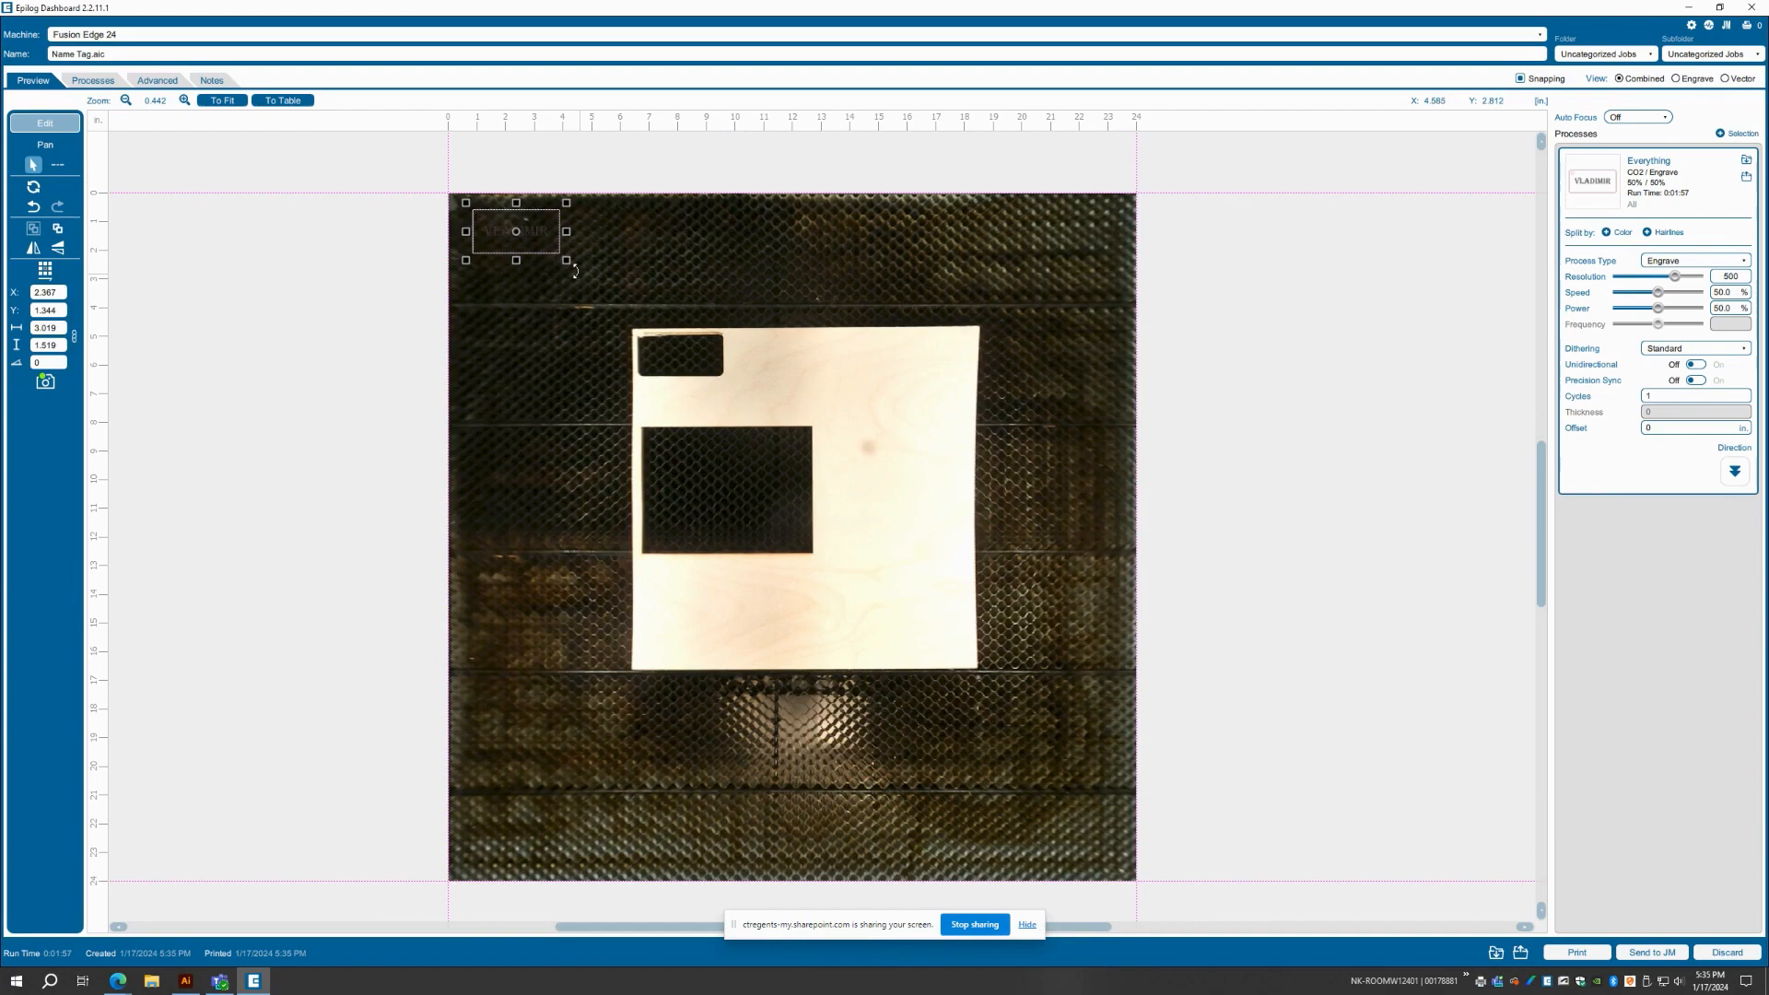
drag(559, 246, 702, 394)
scroll(654, 402, up, 3)
scroll(654, 403, up, 3)
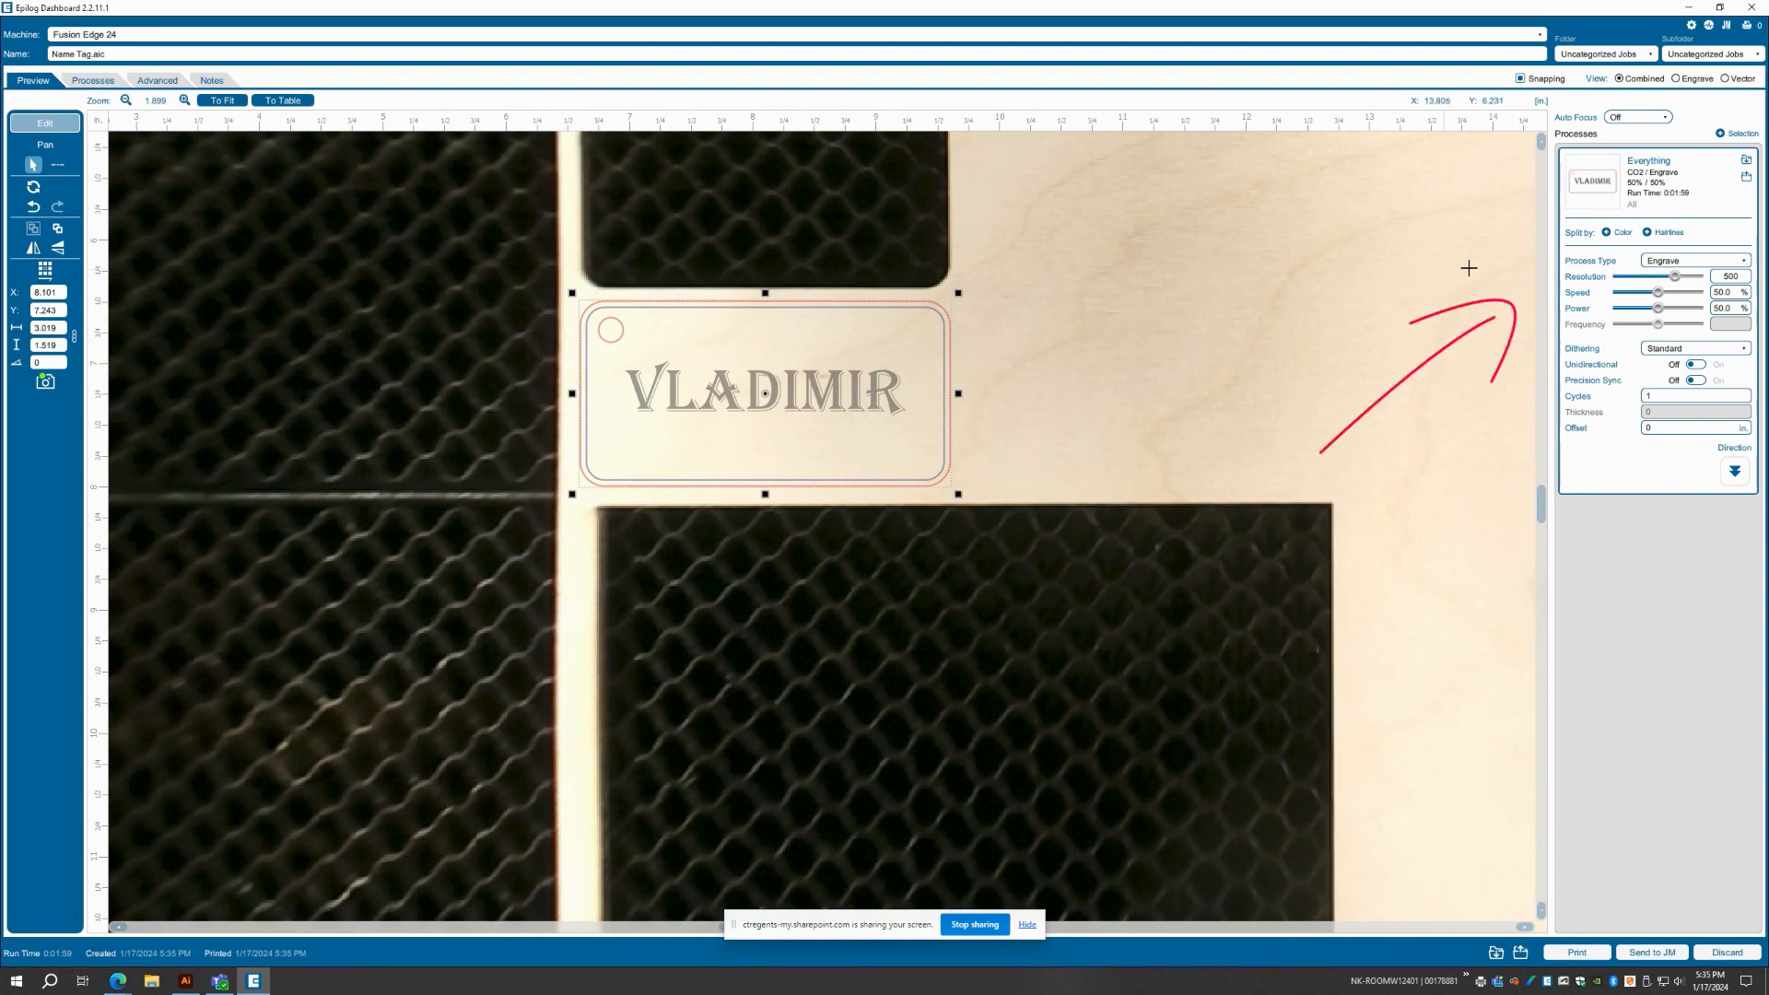
Split the job by color and load the Wood library setting Clipart Text Engraving 300 DPI for the black process
click(1616, 234)
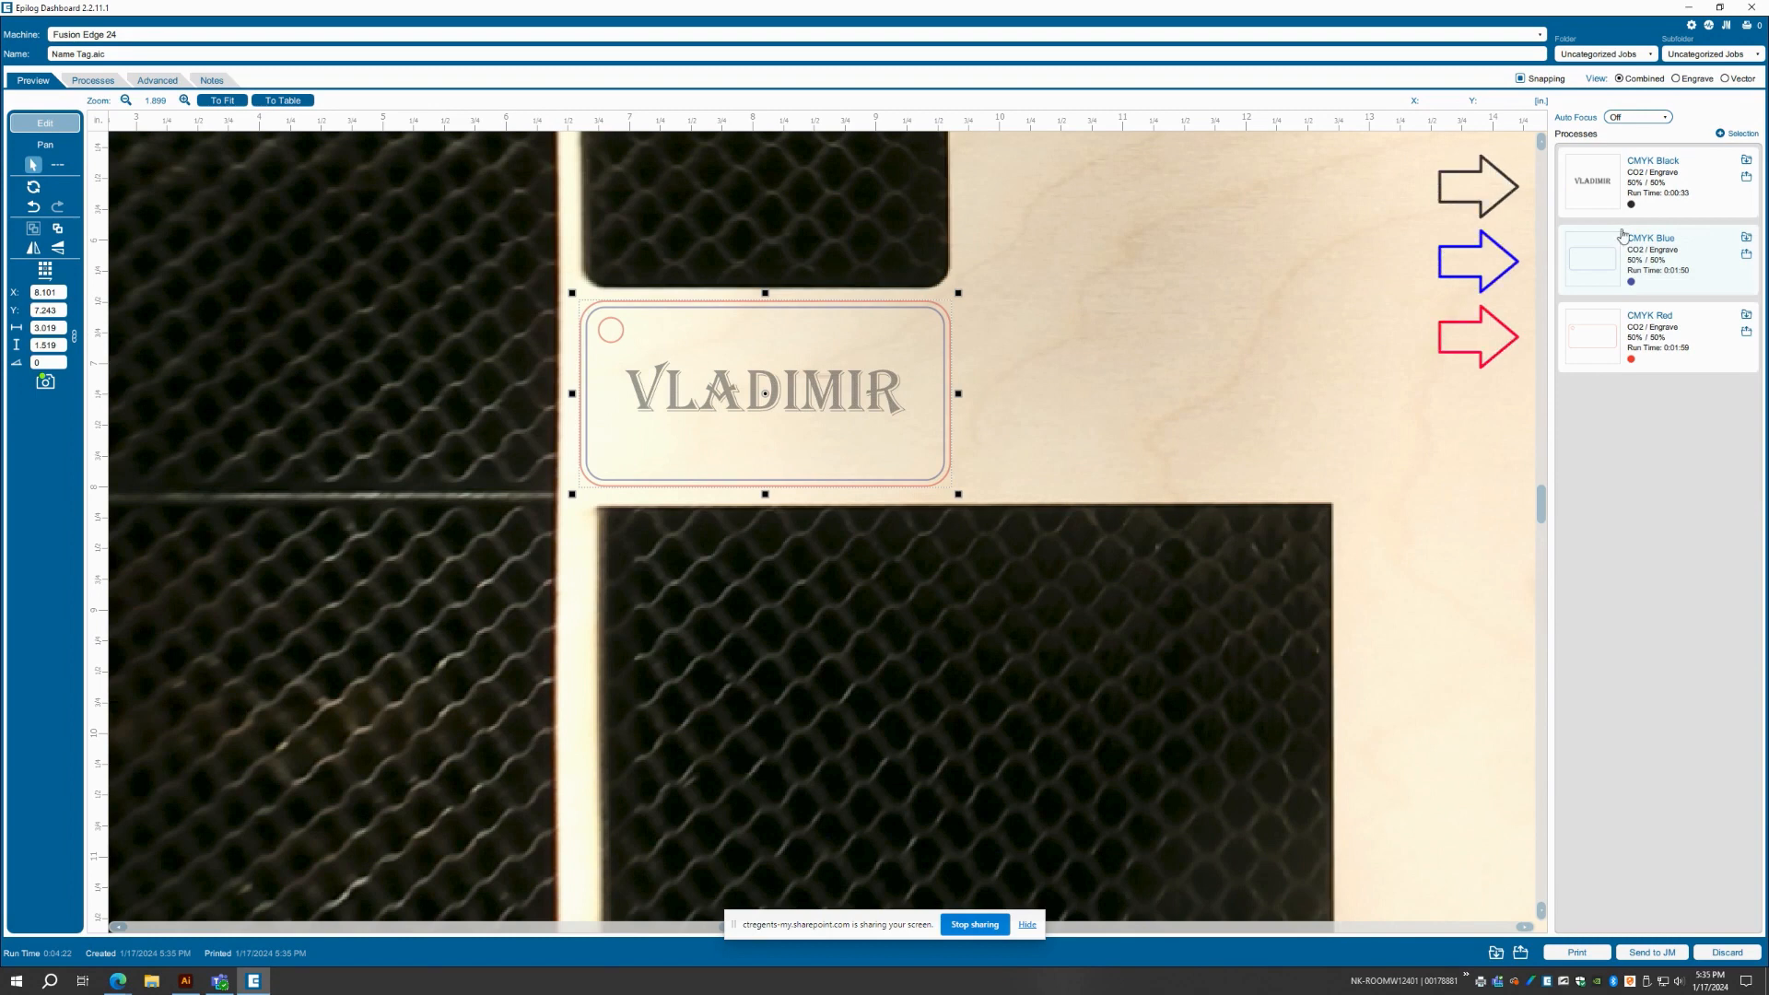
click(1649, 190)
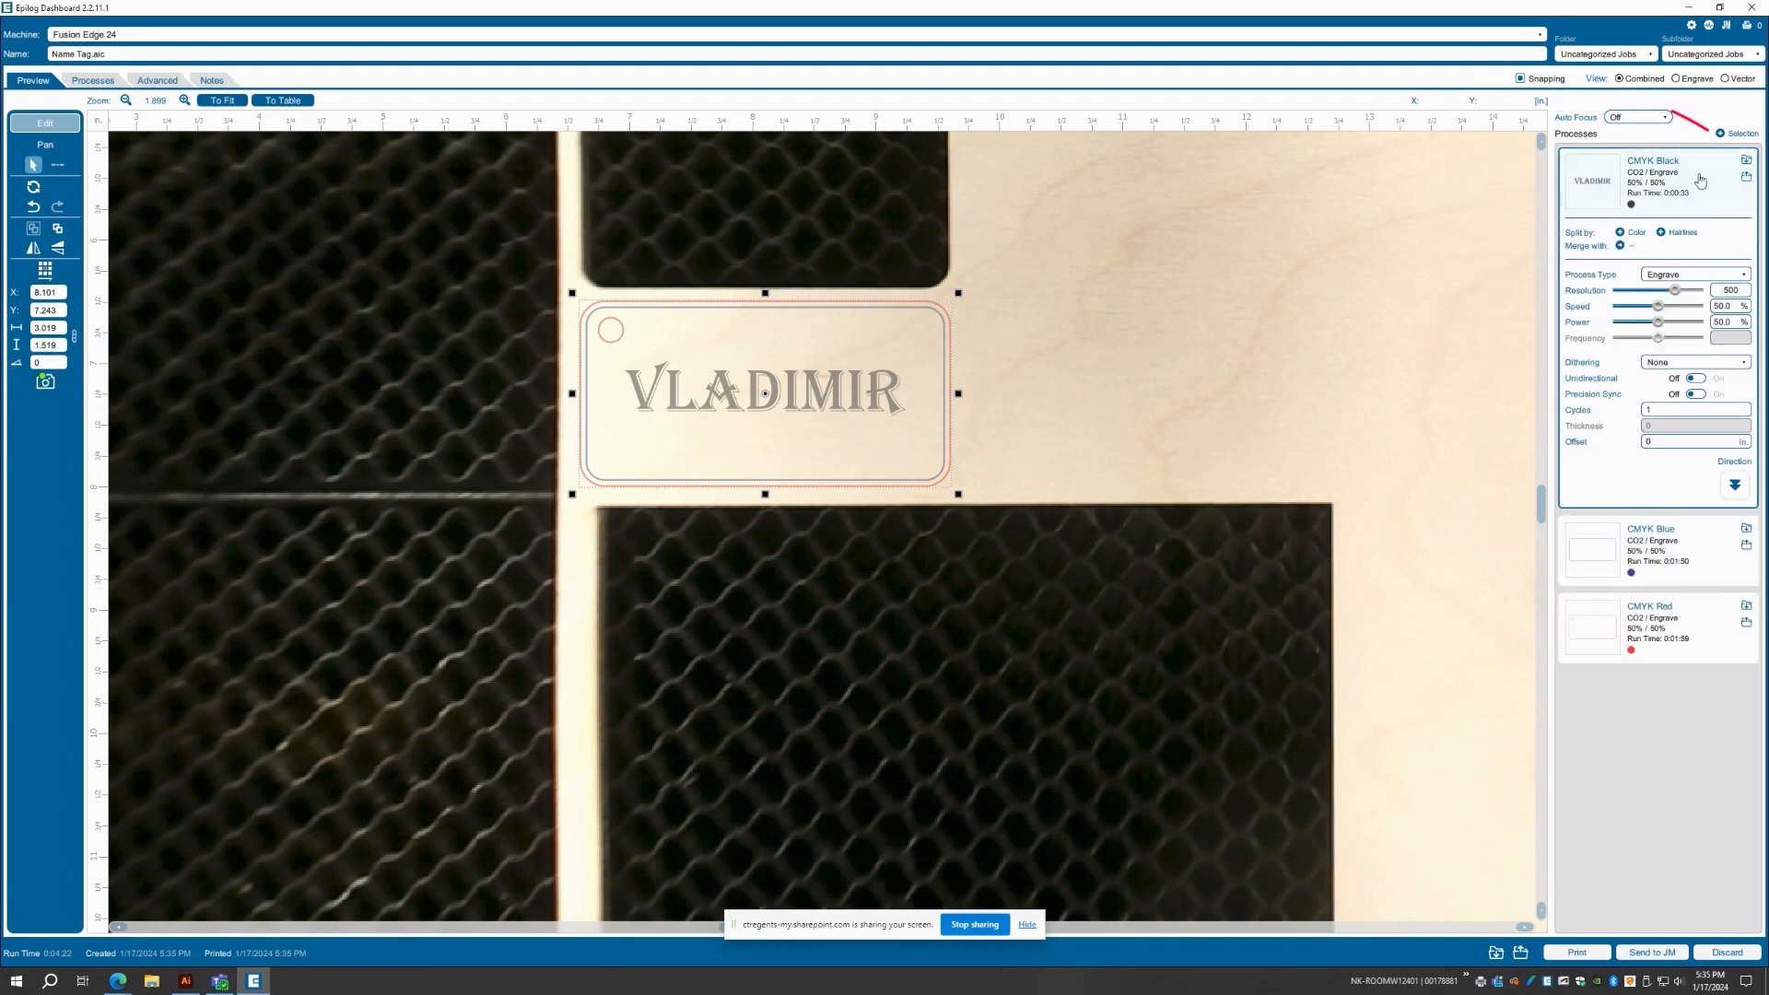
click(1746, 160)
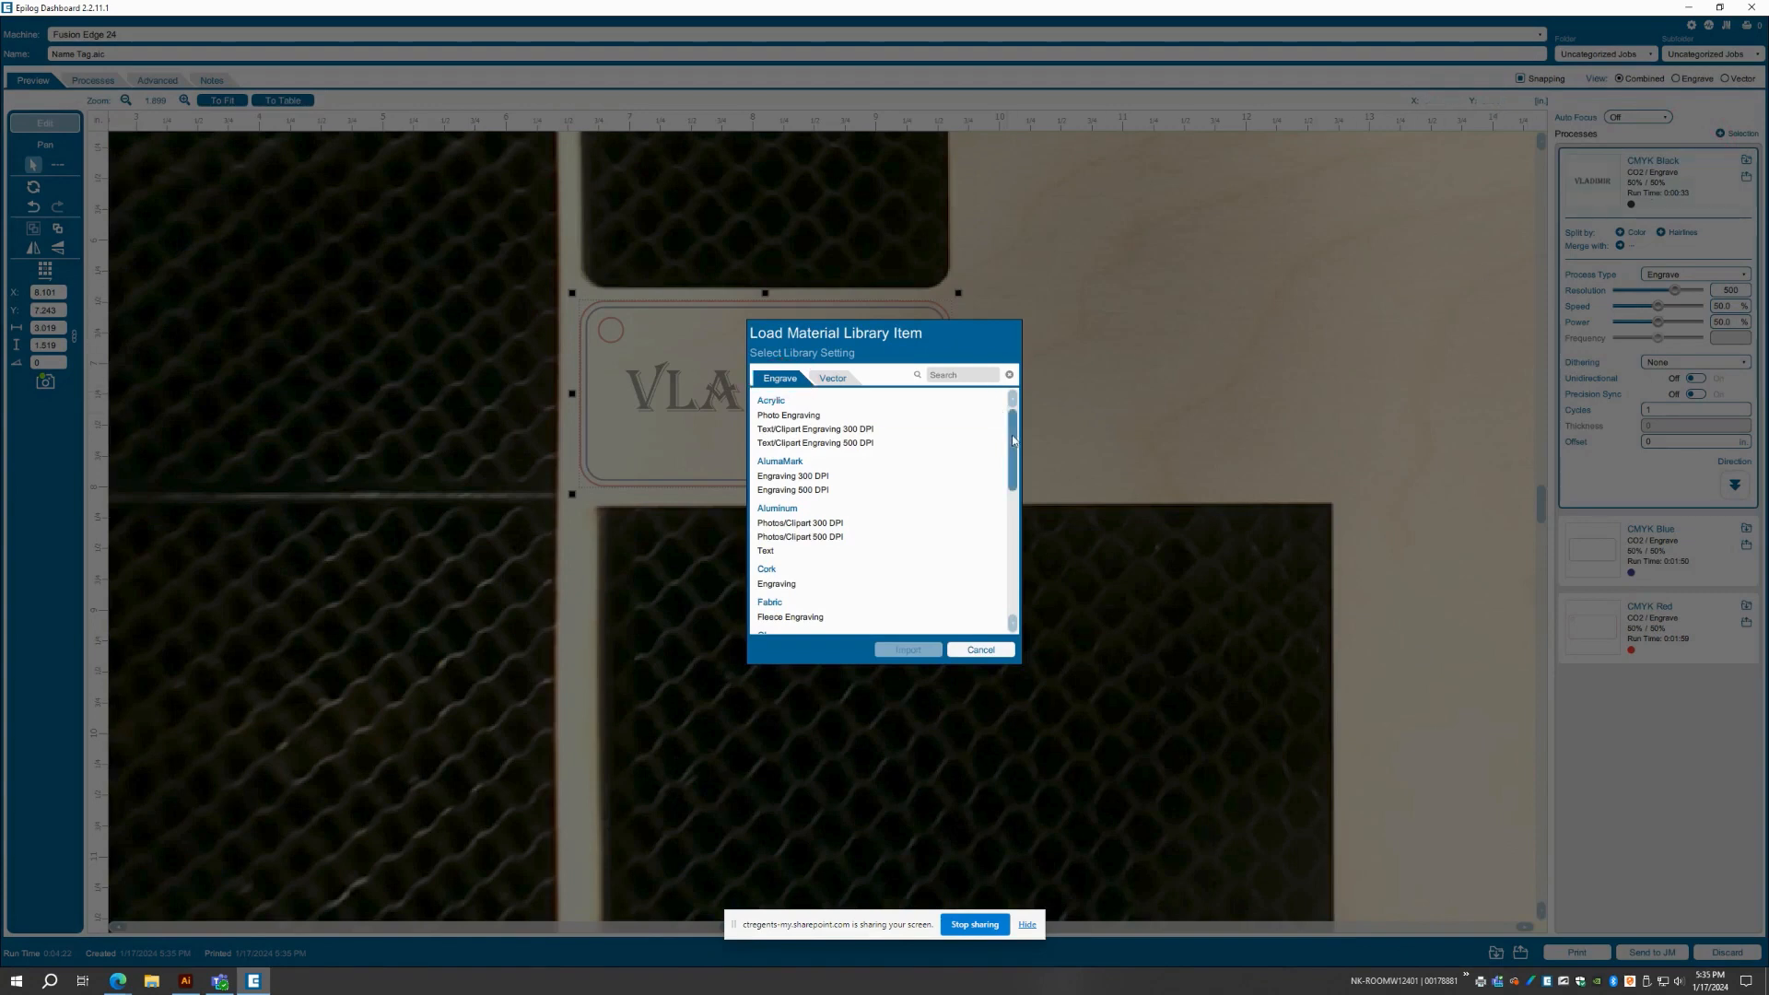
drag(1013, 440, 1010, 606)
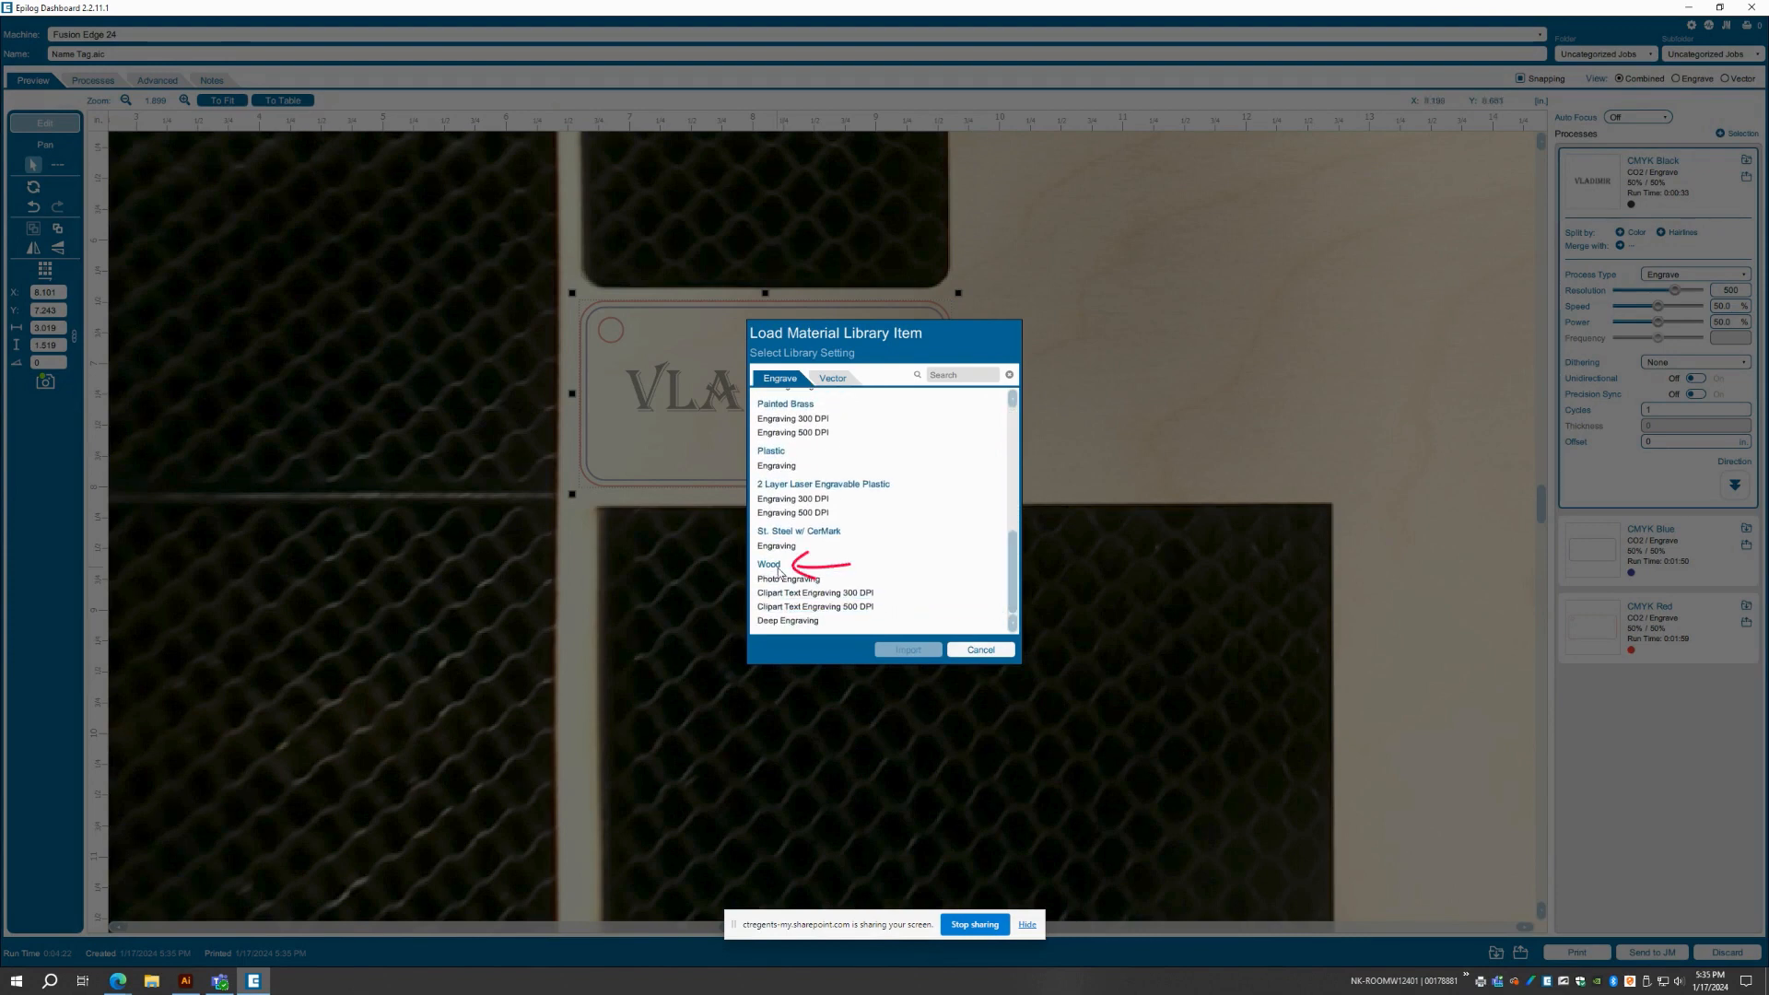
click(798, 592)
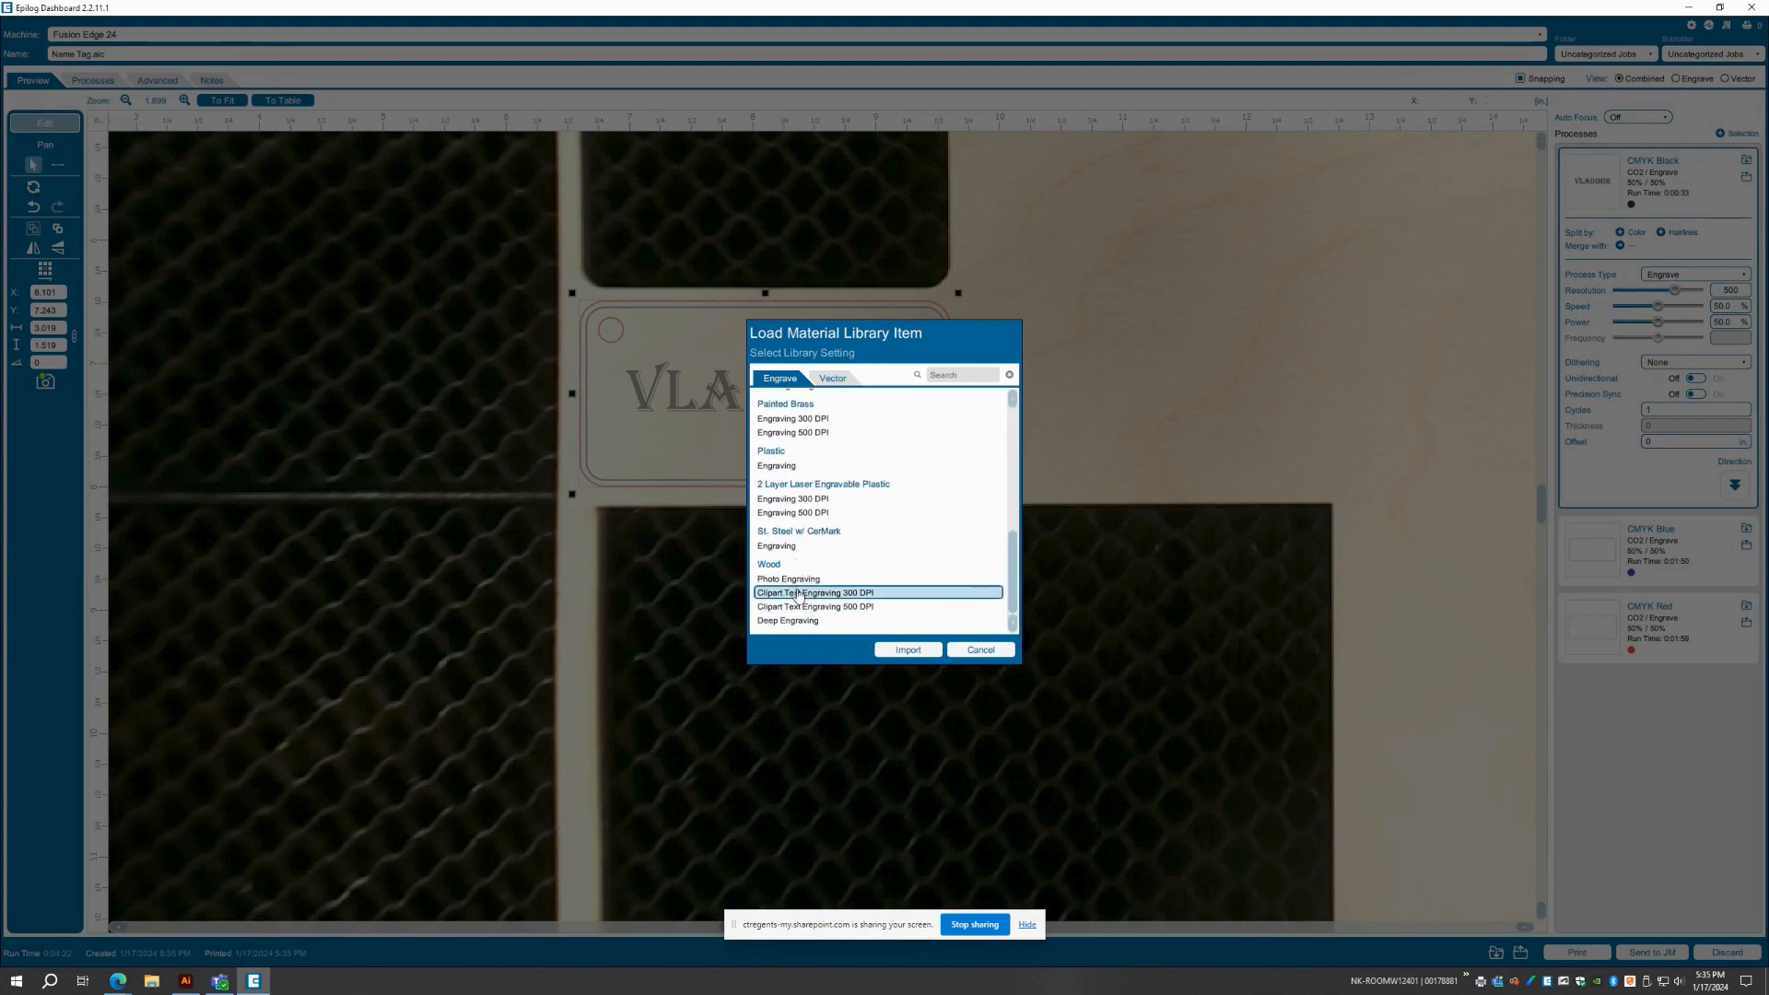
click(900, 651)
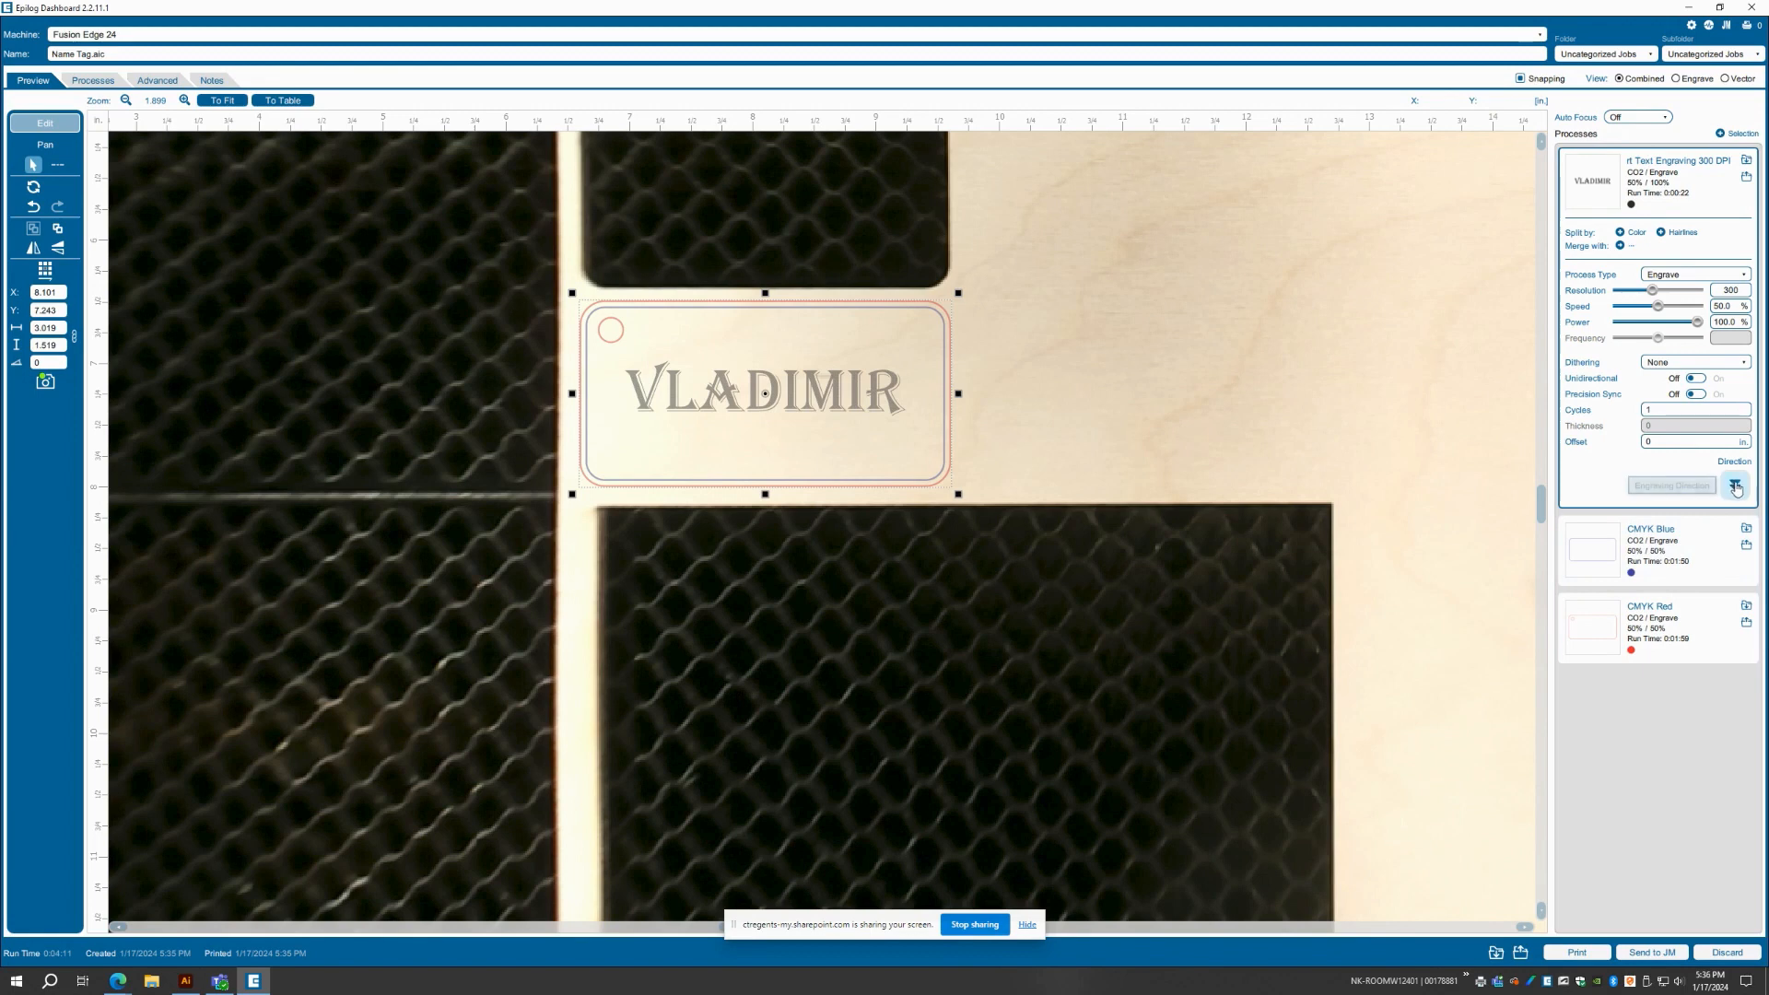
Load the Wood vector setting Cutting 1/8" (3 mm) from the material library for the red process
click(1683, 547)
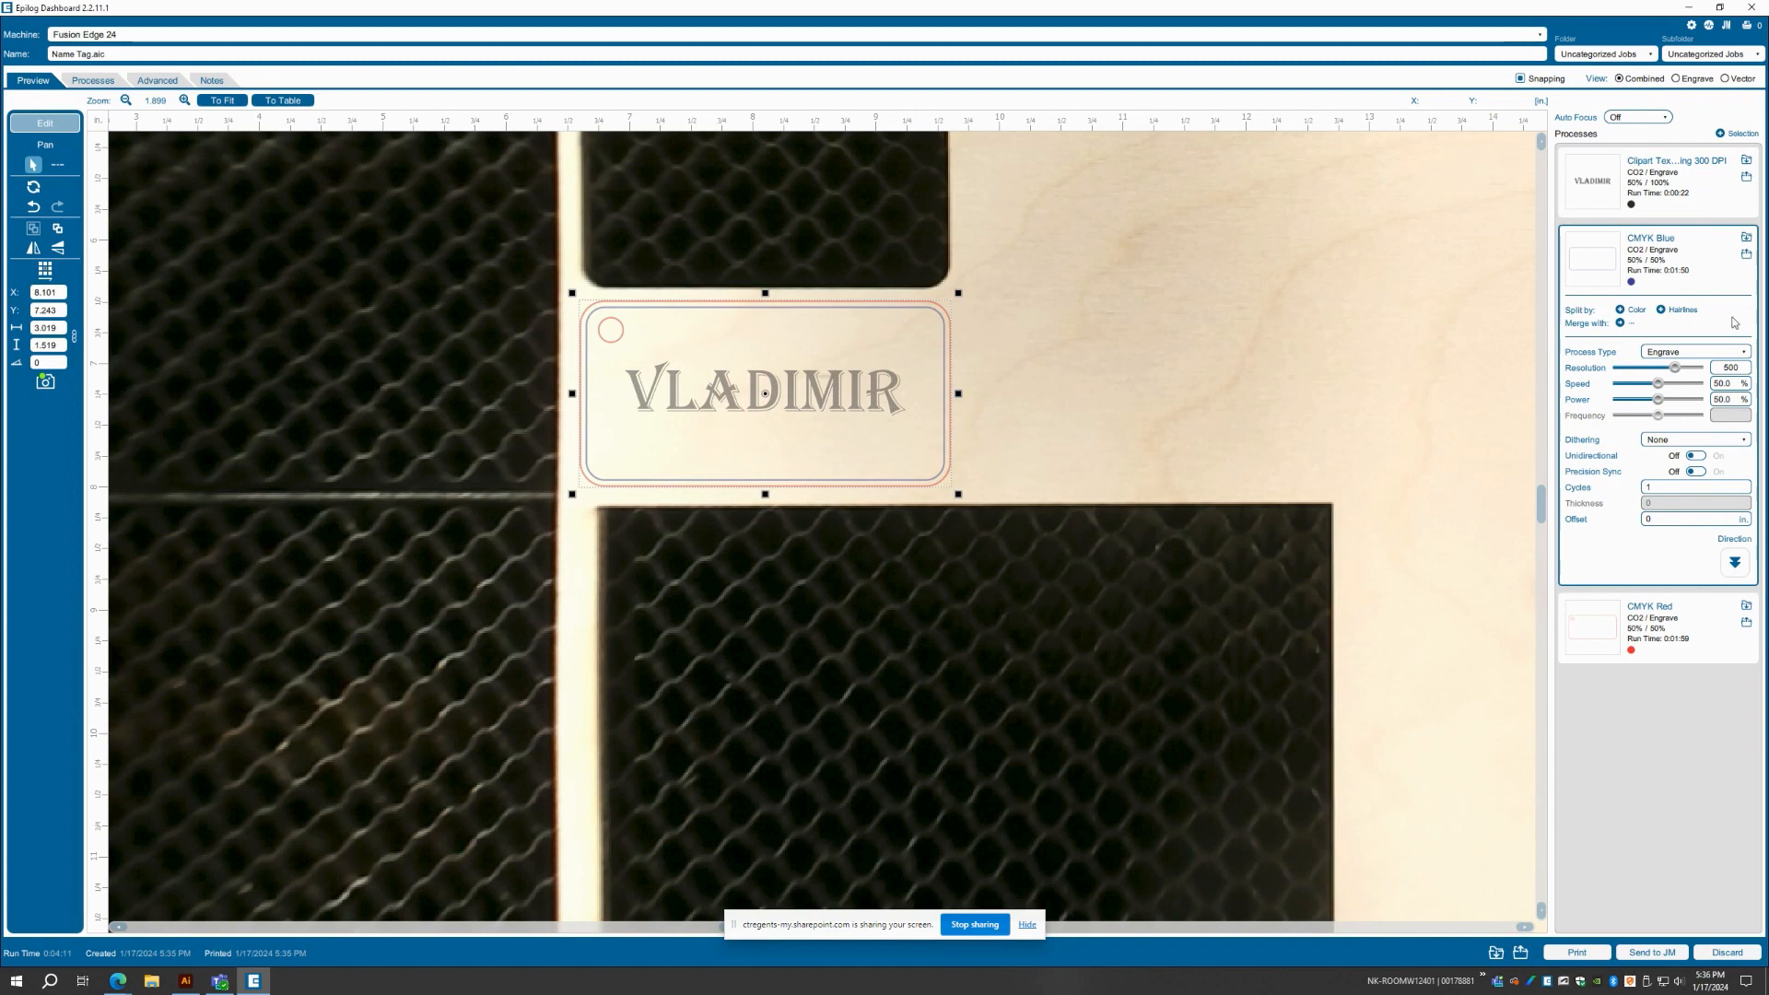
click(1669, 618)
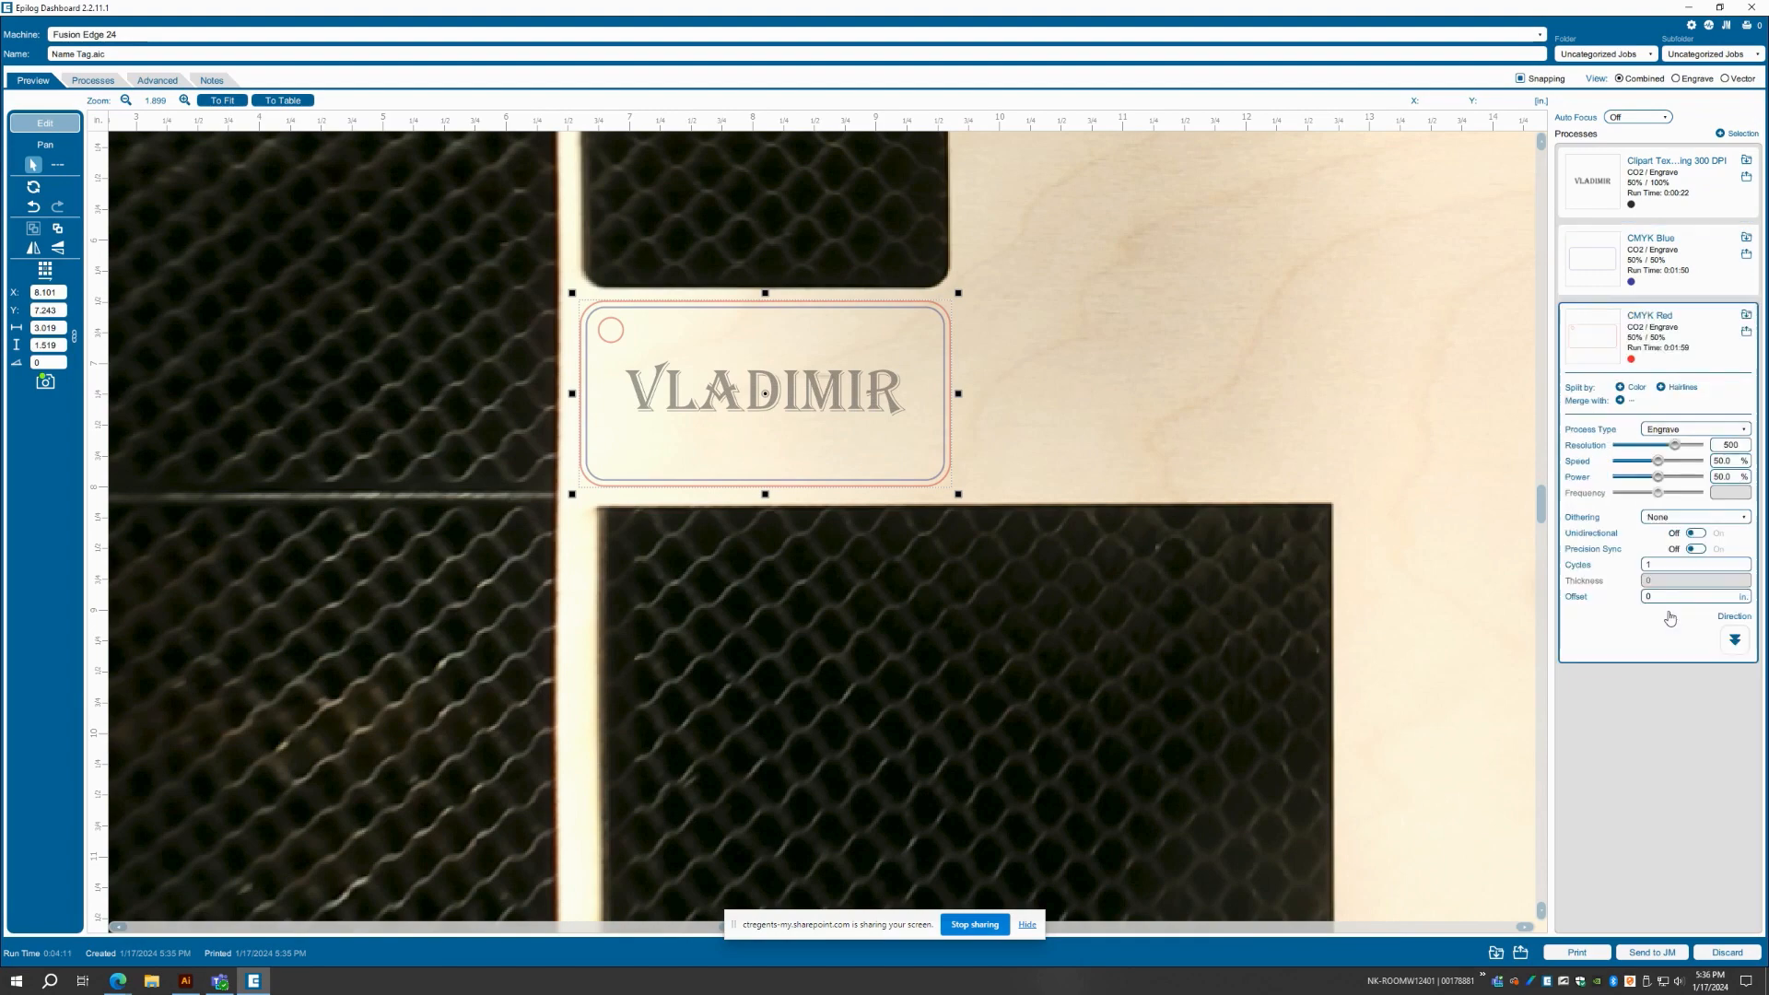
click(1738, 317)
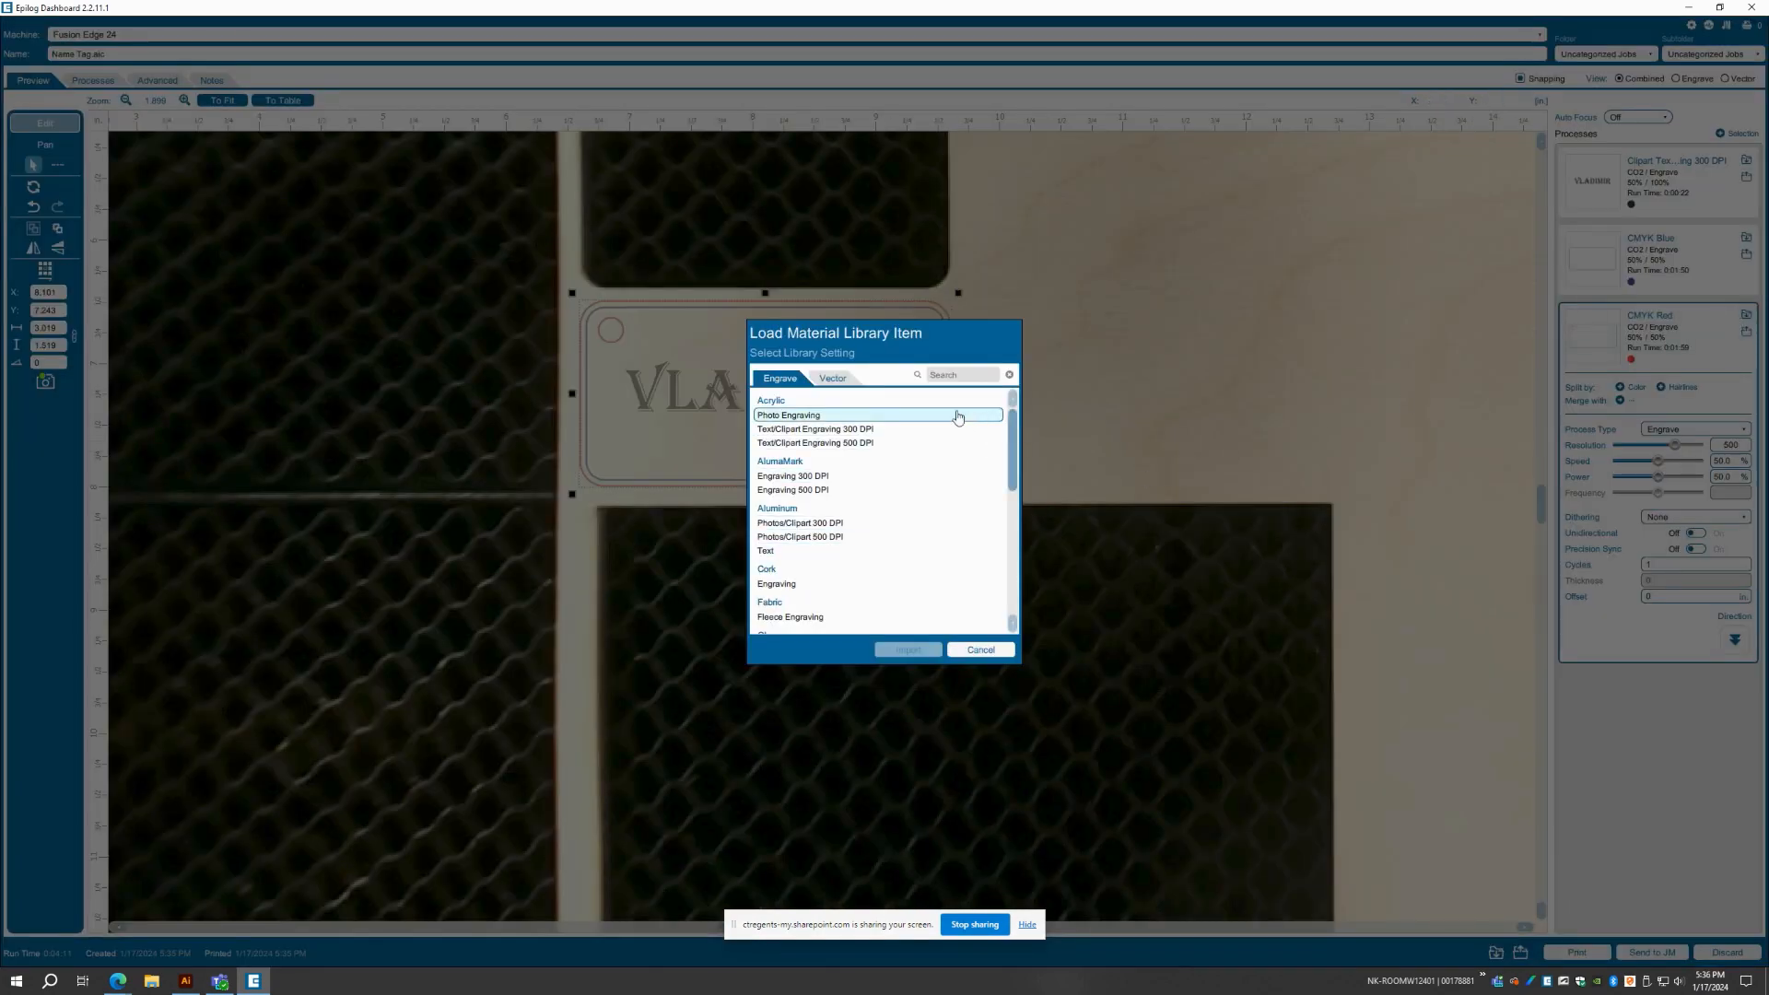
click(830, 385)
scroll(1013, 465, down, 1)
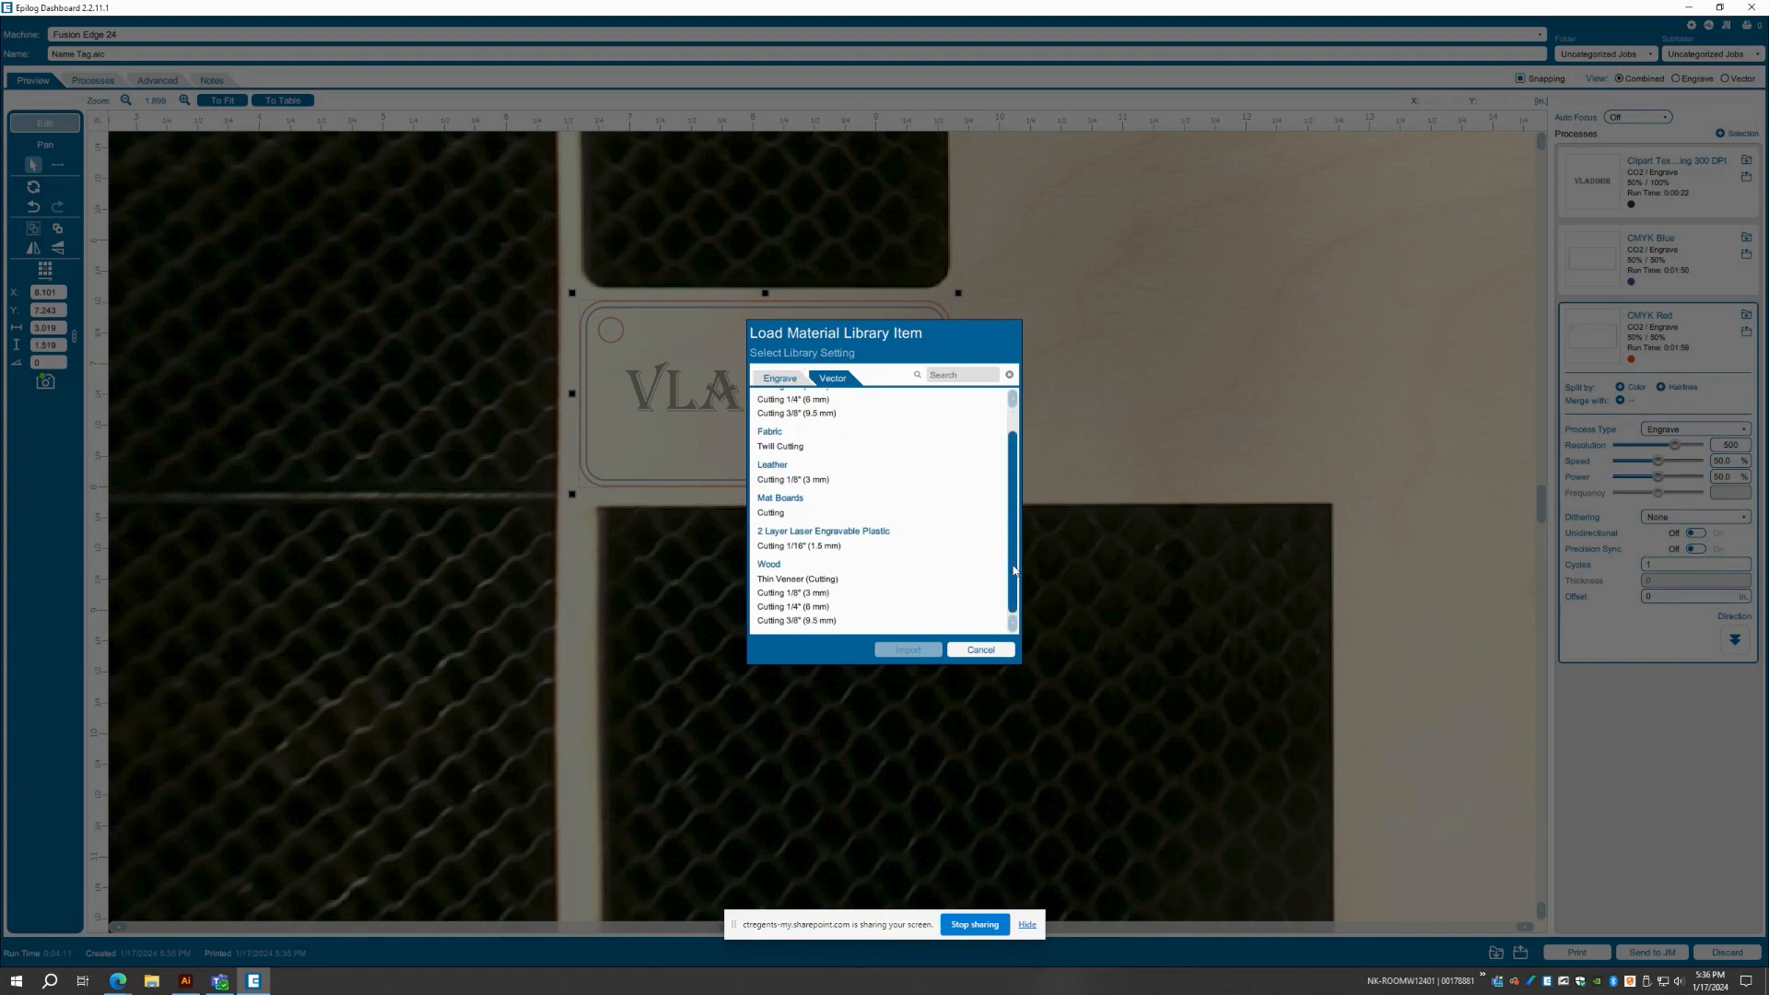
click(844, 596)
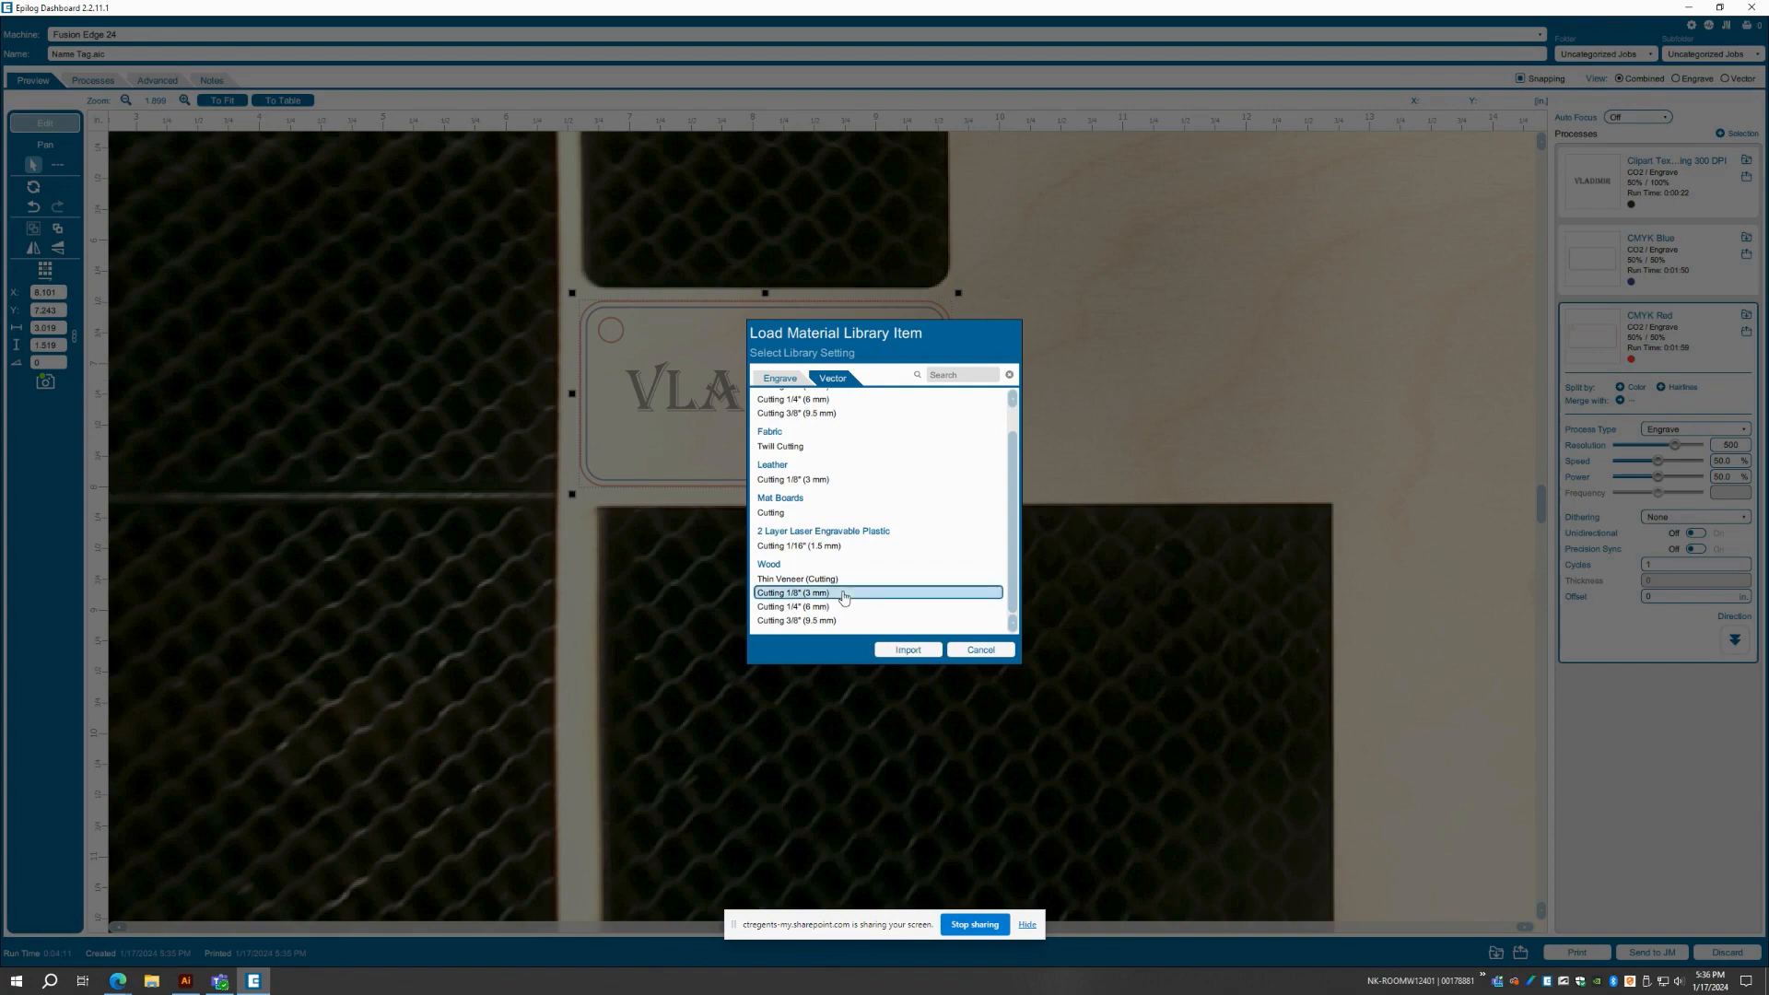
click(905, 650)
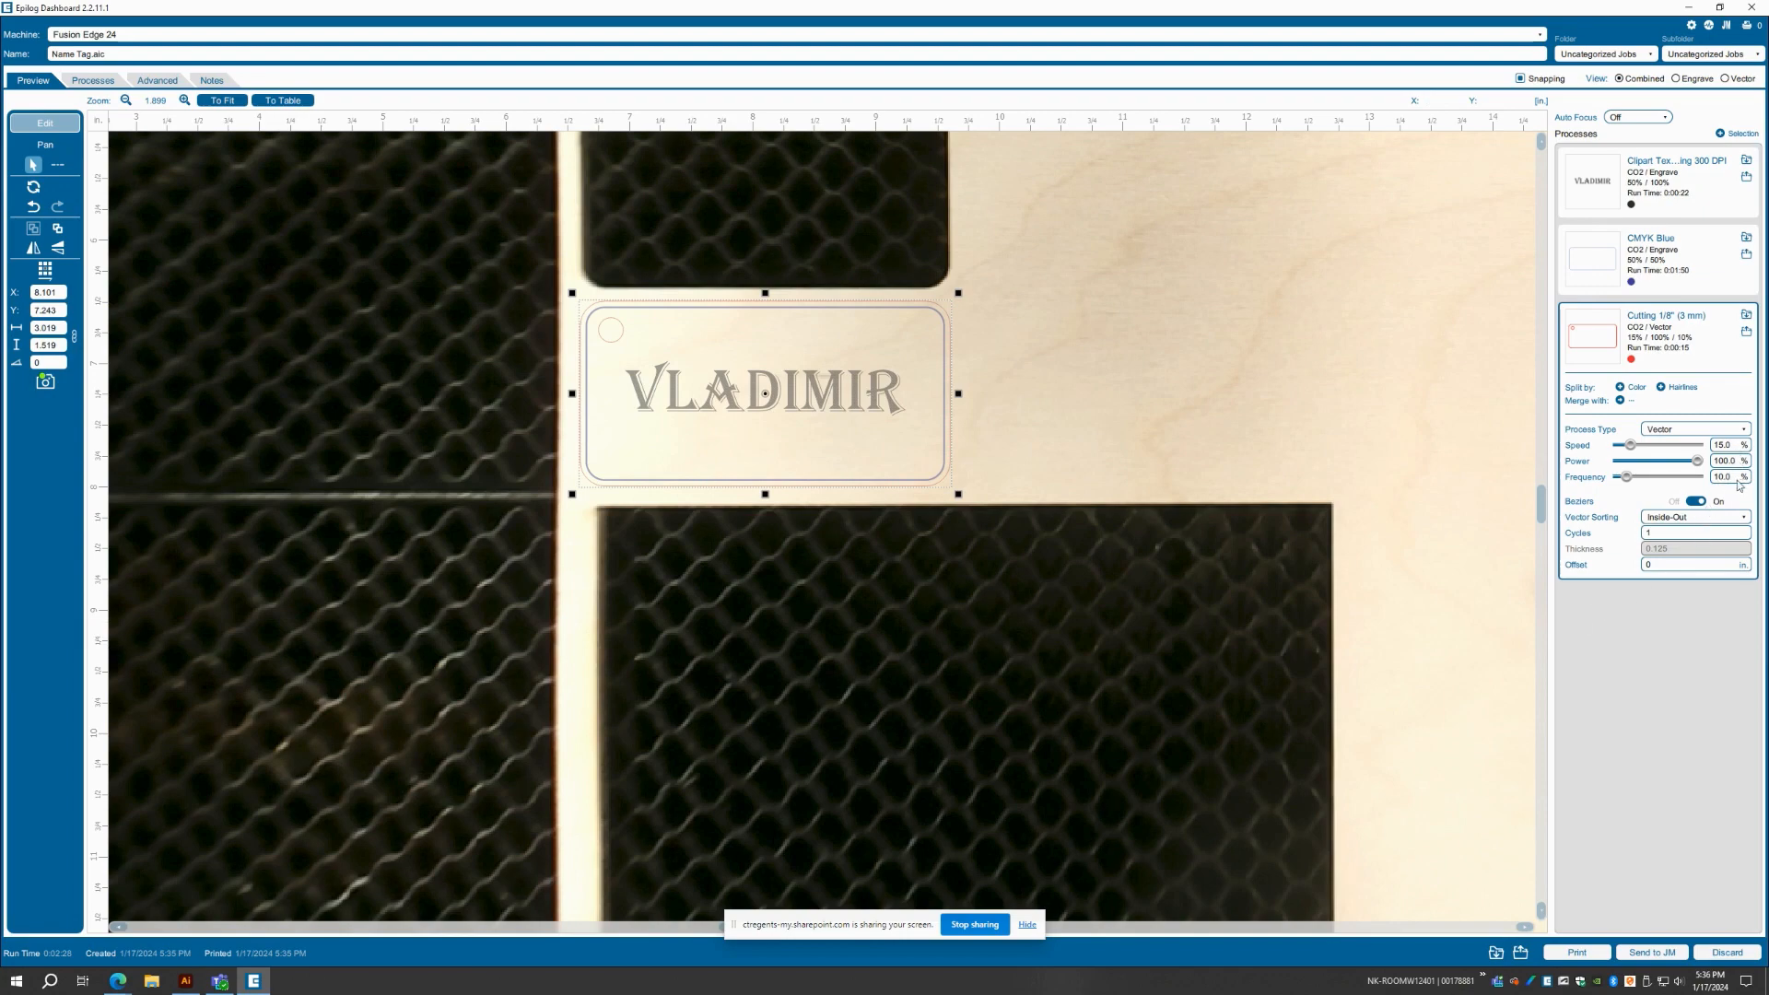
Load the Wood vector setting Cutting 1/8" (3 mm) from the material library for the blue process
click(1690, 284)
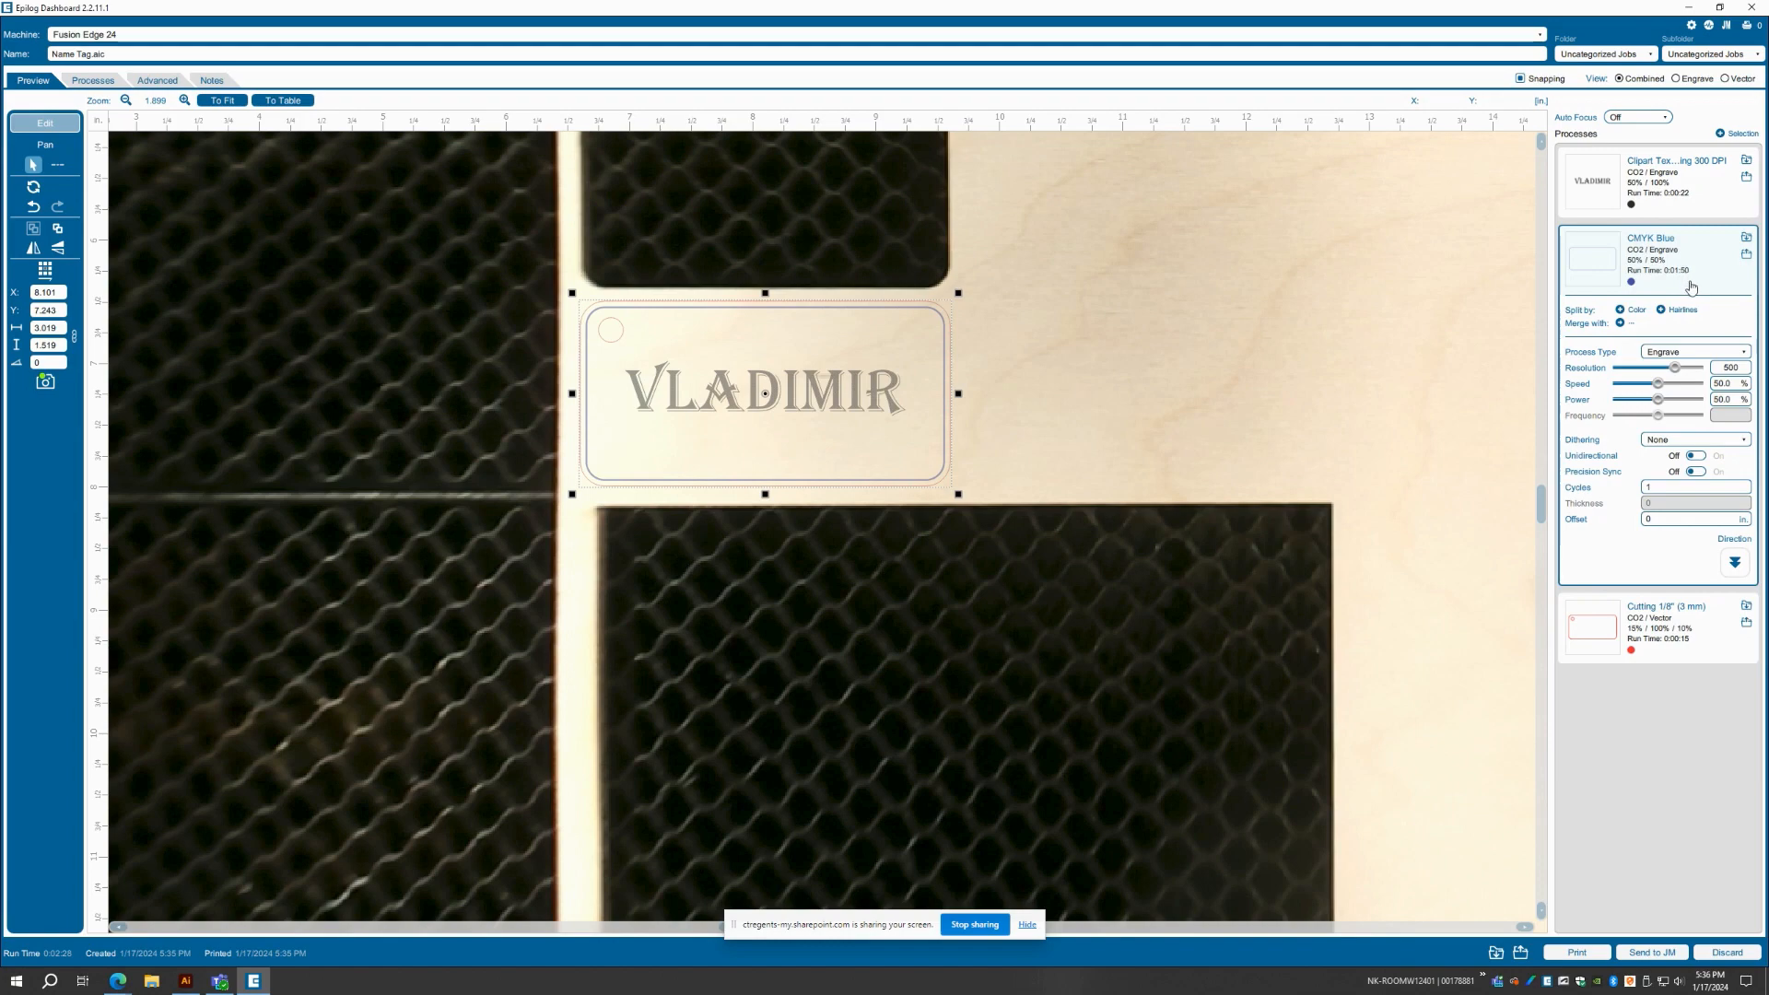
click(1746, 238)
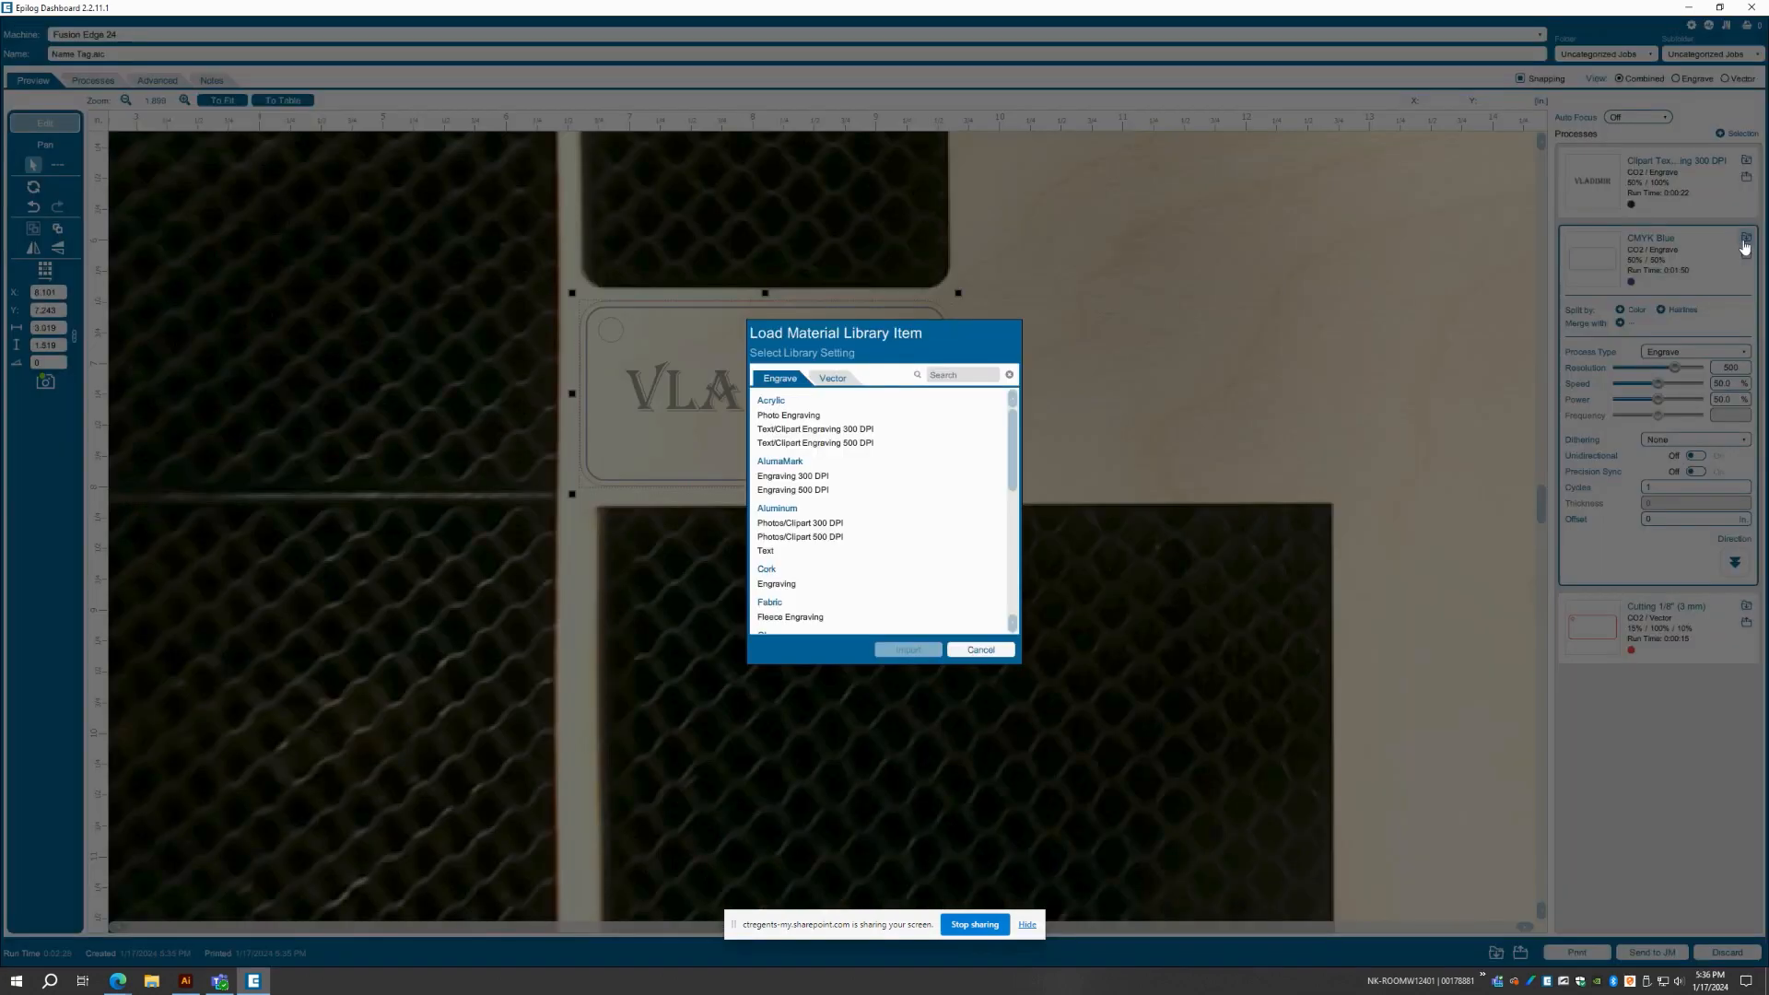
scroll(1004, 452, down, 10)
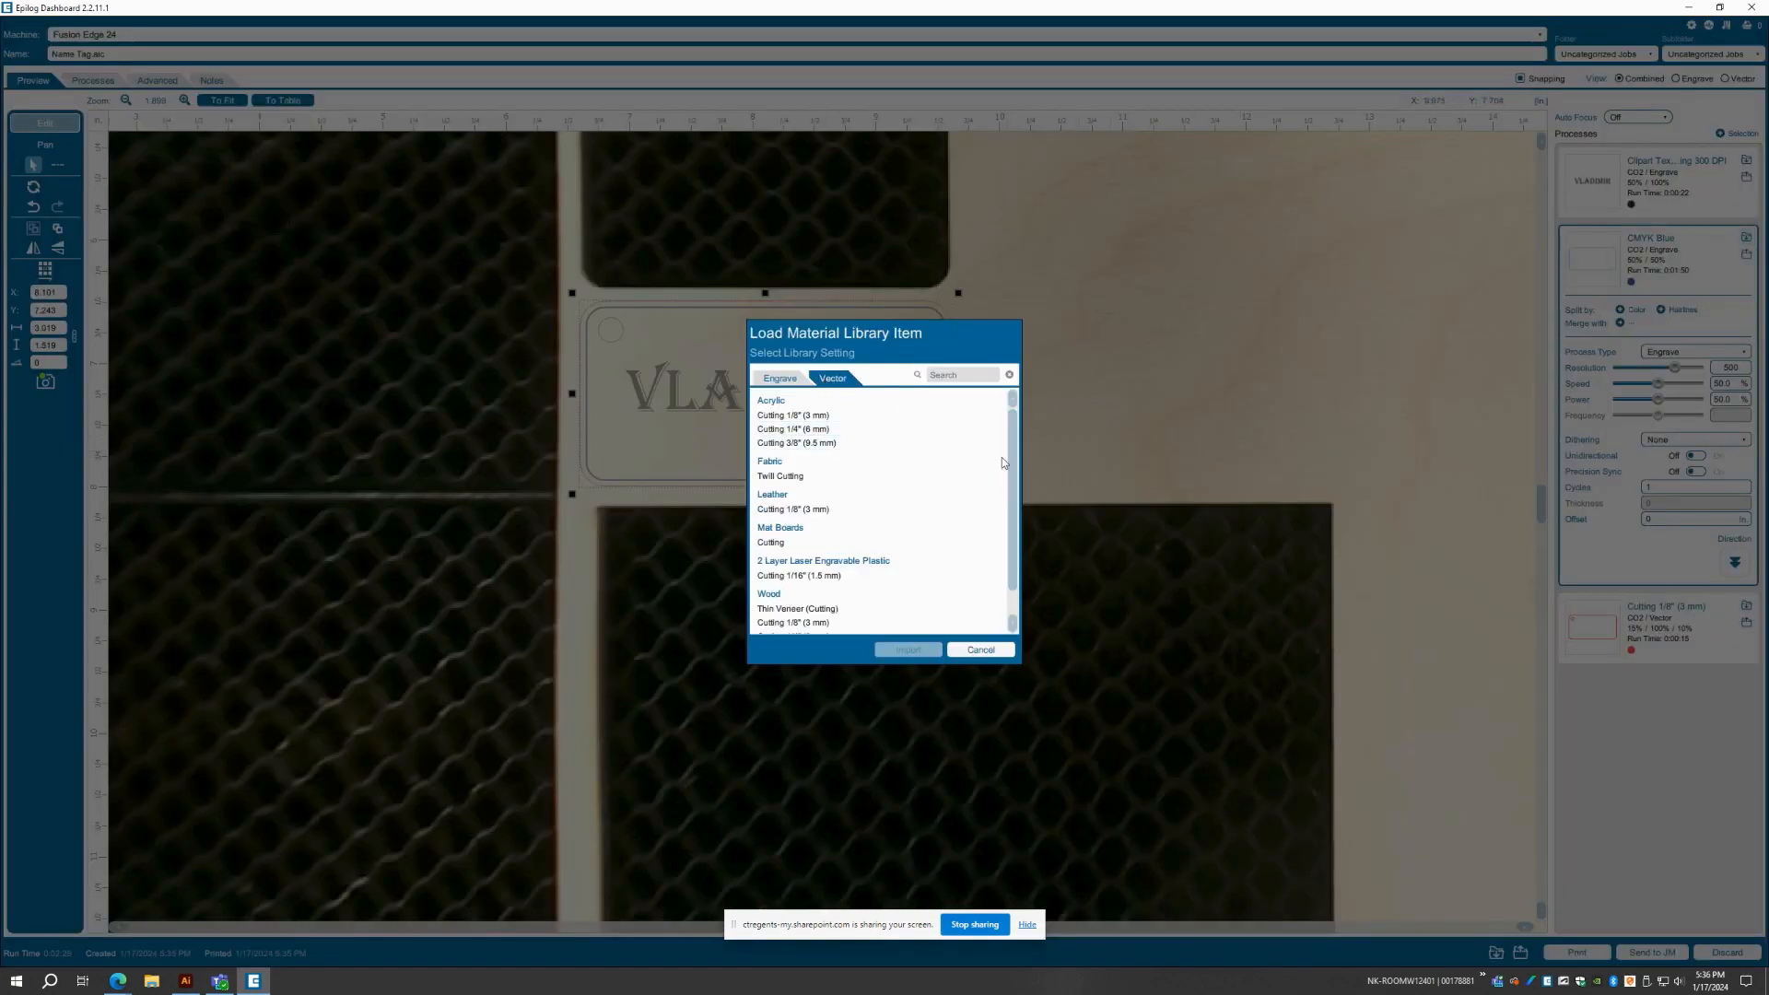
click(840, 594)
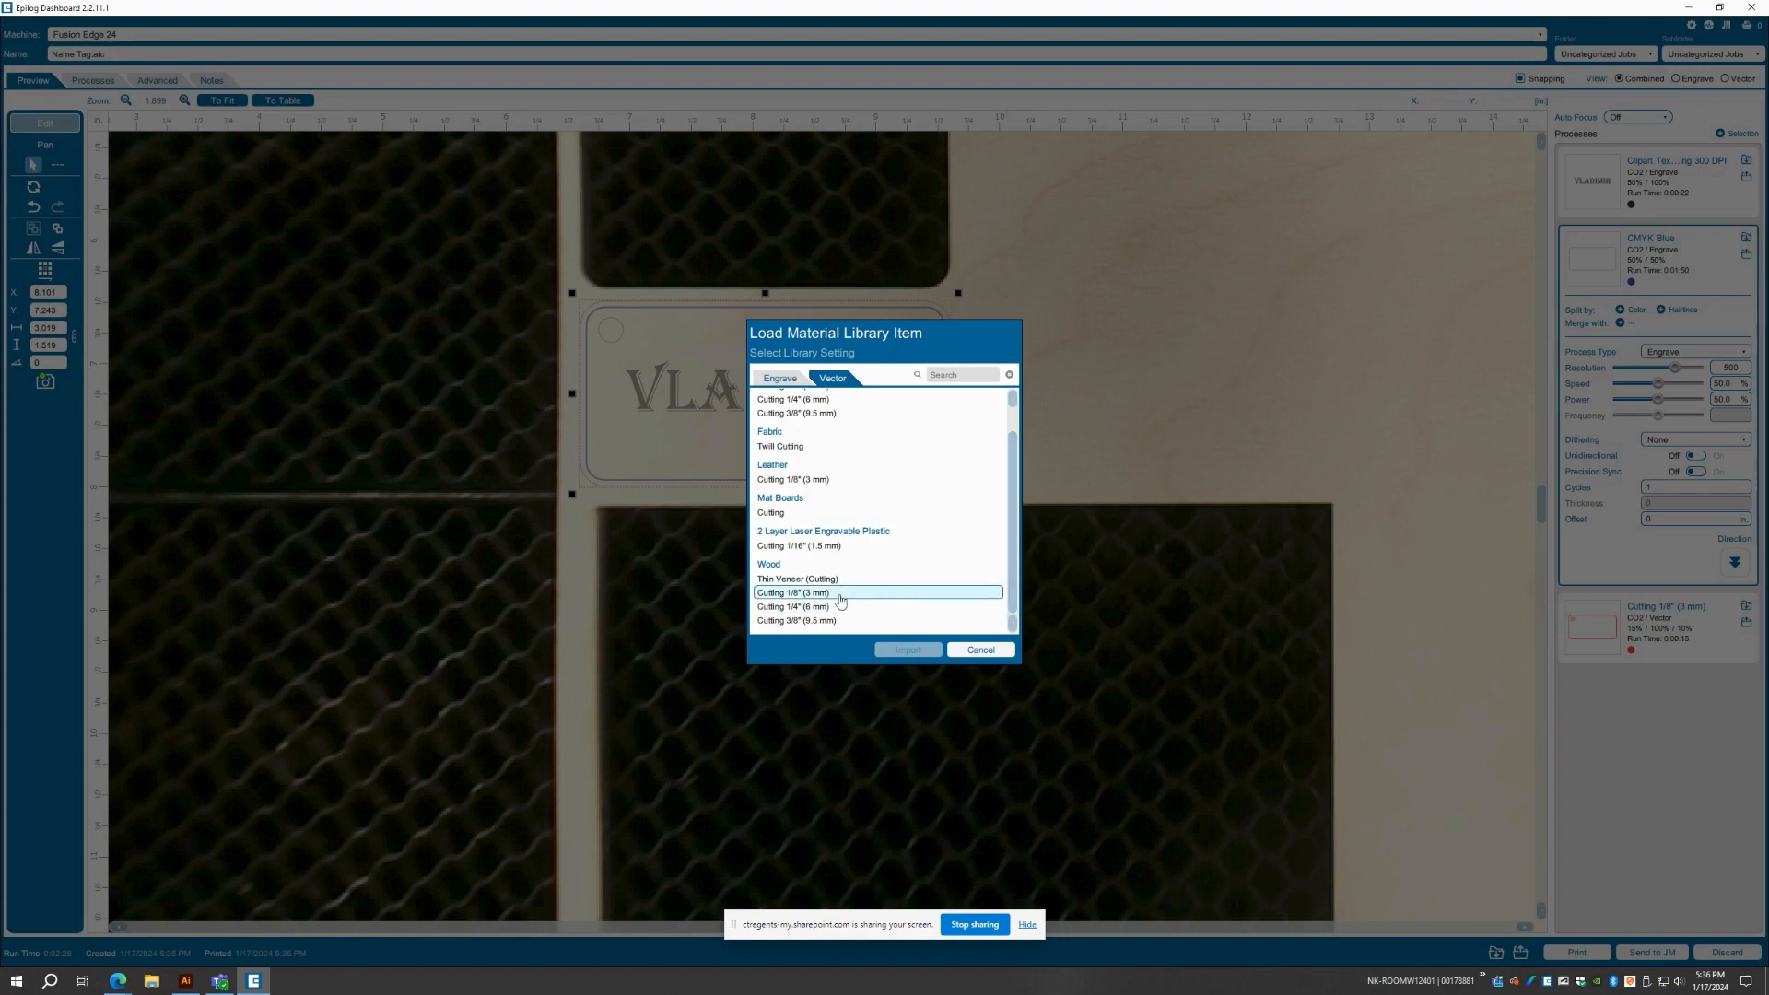
click(909, 651)
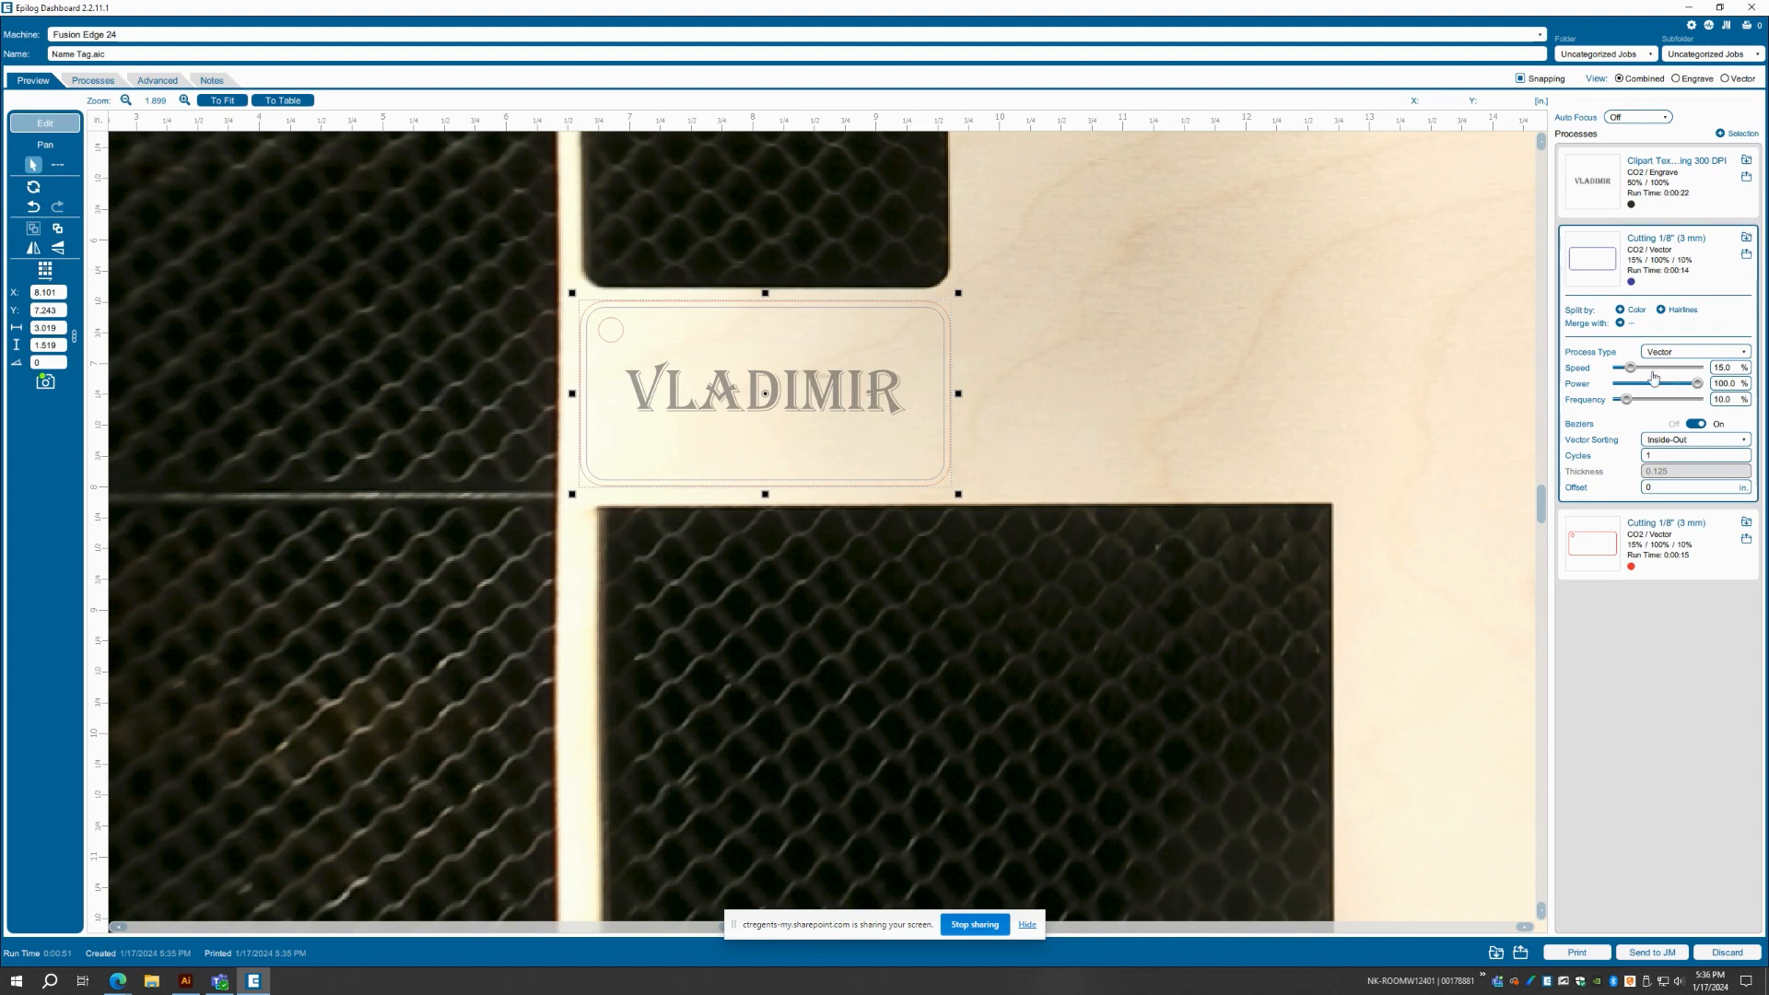
Set the blue process's cutting speed to 80% and send the job to the laser for printing
drag(1630, 368, 1682, 379)
click(1660, 198)
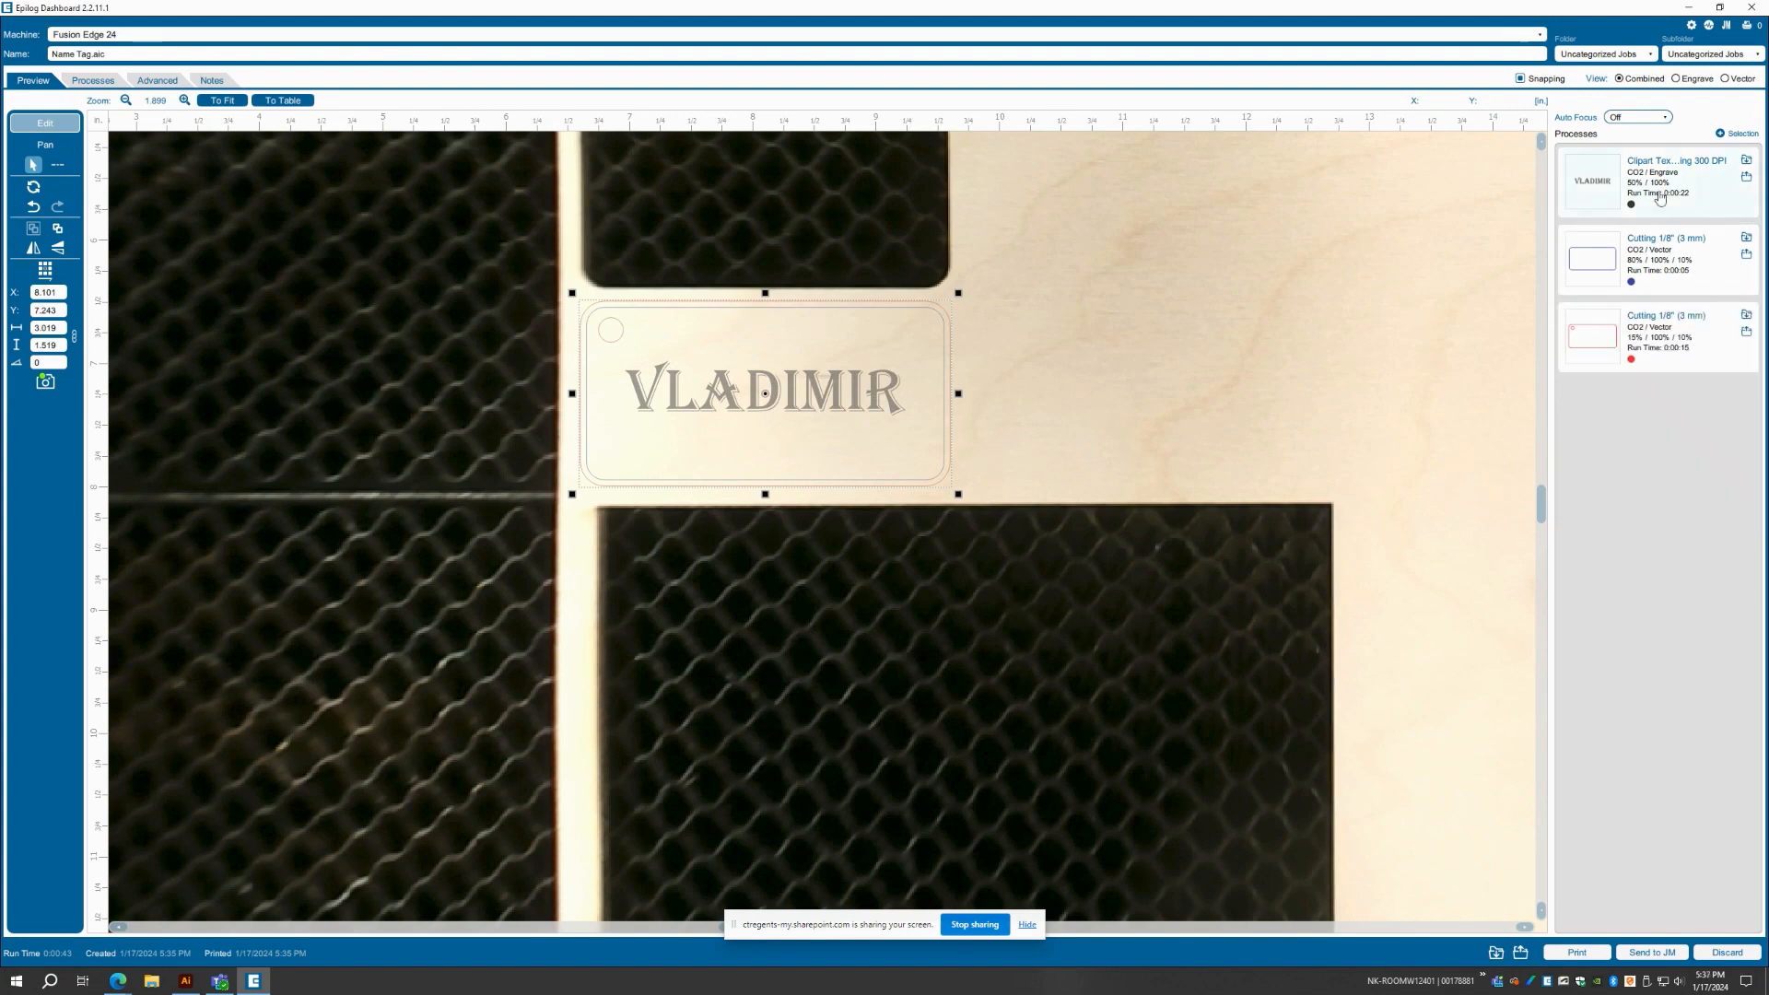
click(1572, 951)
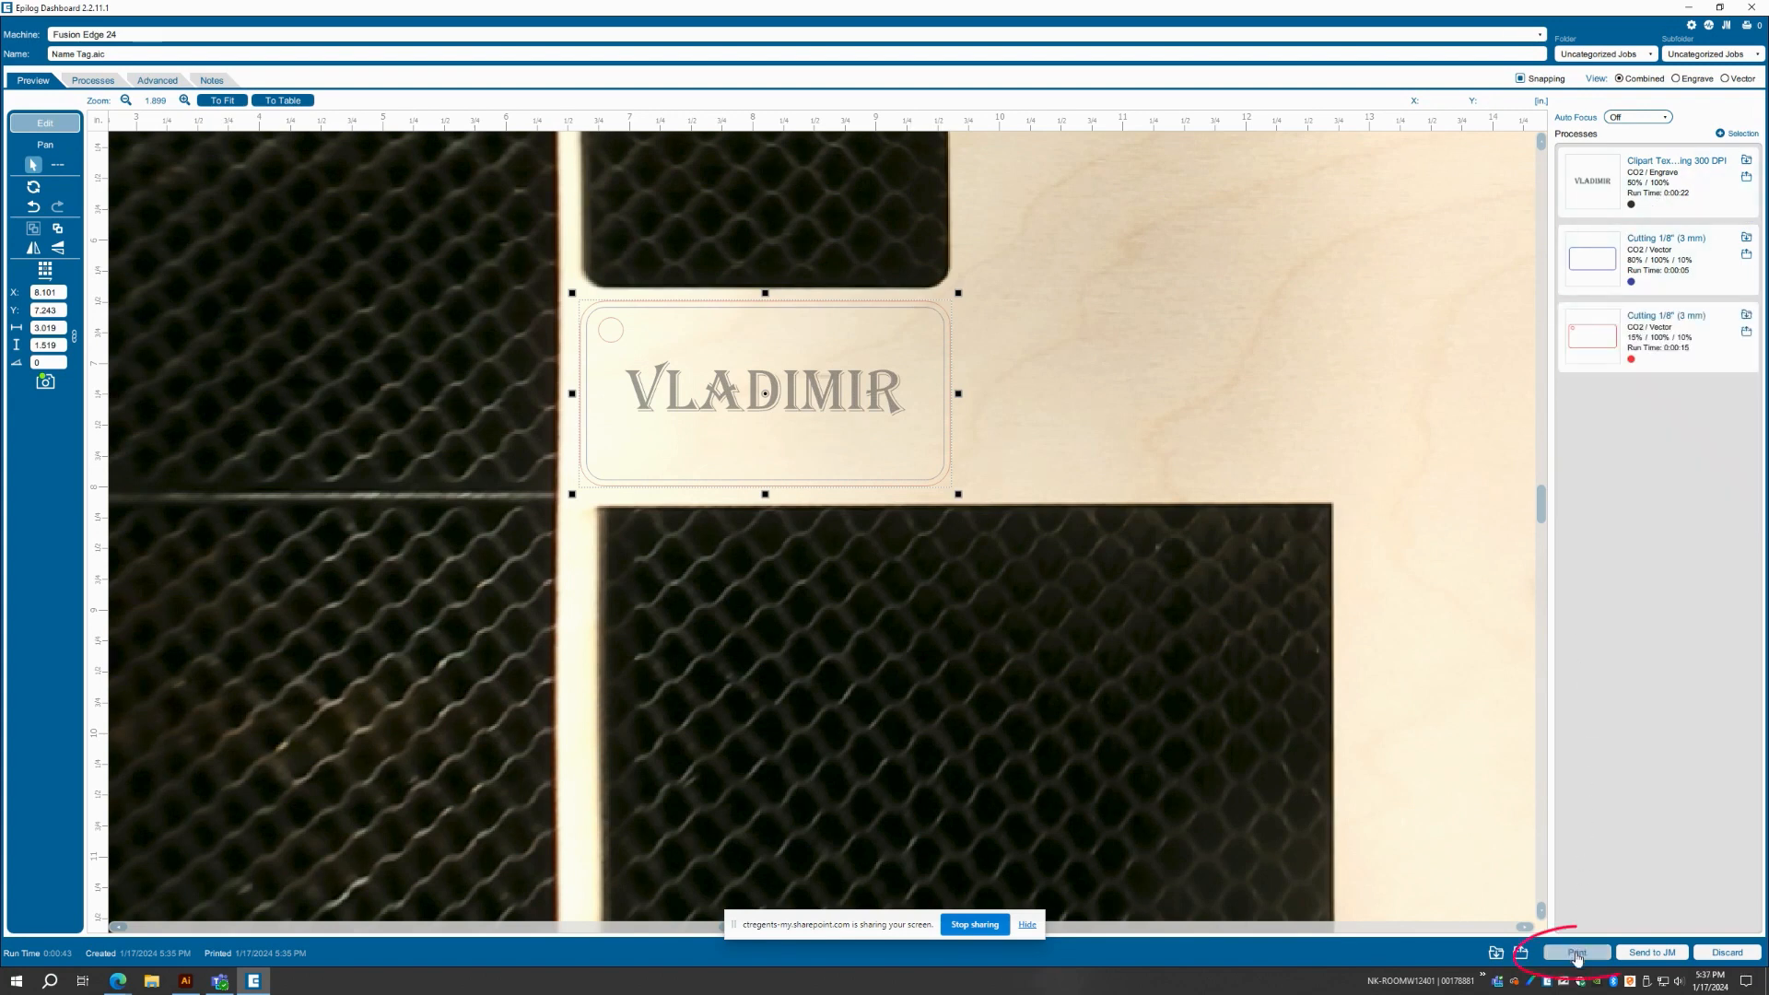